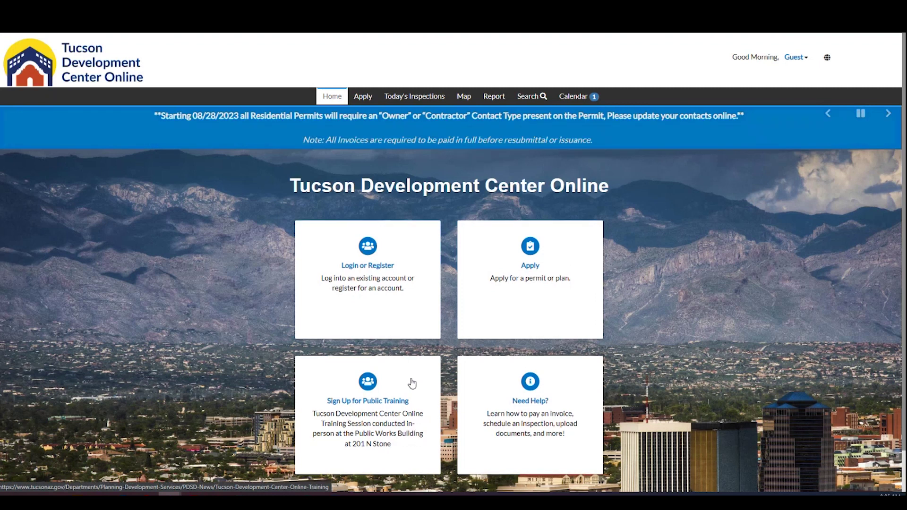
Open the Need Help card on the portal home page for invoice, inspection and upload guidance
{"action": "scroll", "coordinate": [386, 402], "scroll_direction": "down", "scroll_amount": 1}
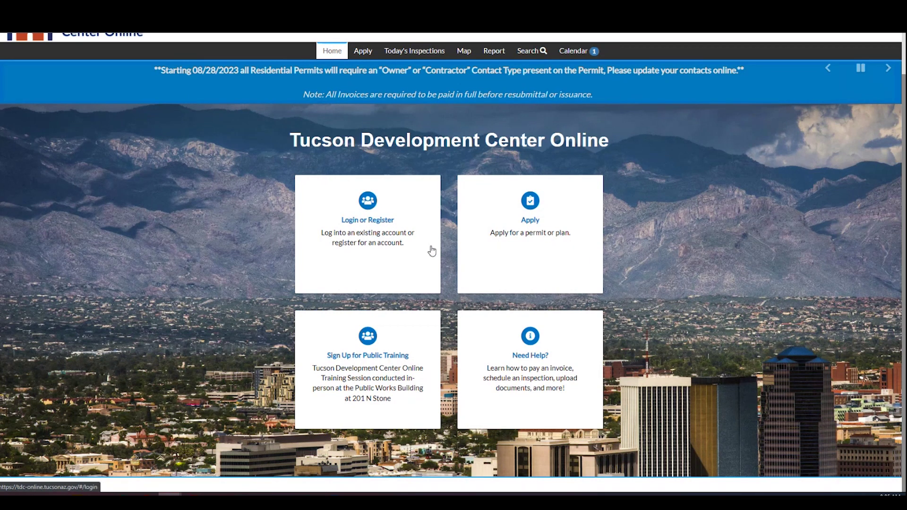
{"action": "left_click", "coordinate": [541, 352]}
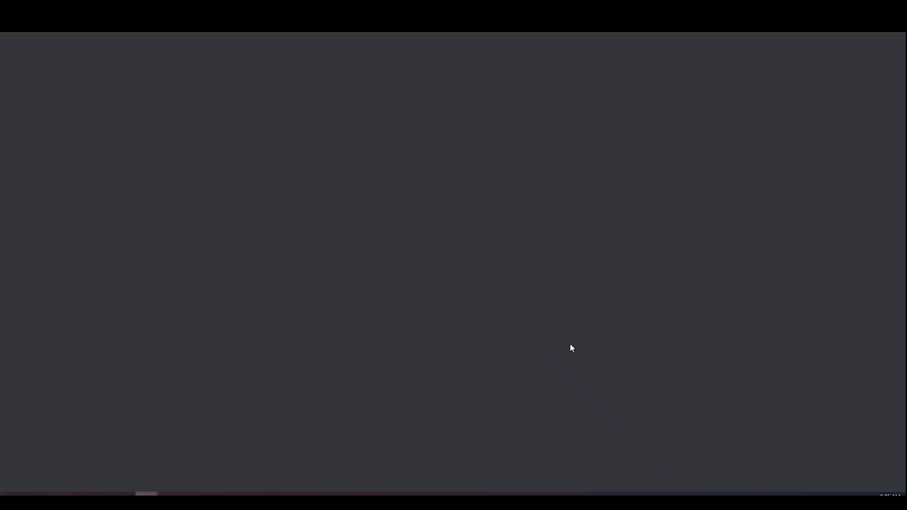
Scroll through the TDC Online Instructions tables down to the footer and back up
{"action": "scroll", "coordinate": [709, 298], "scroll_direction": "down", "scroll_amount": 2}
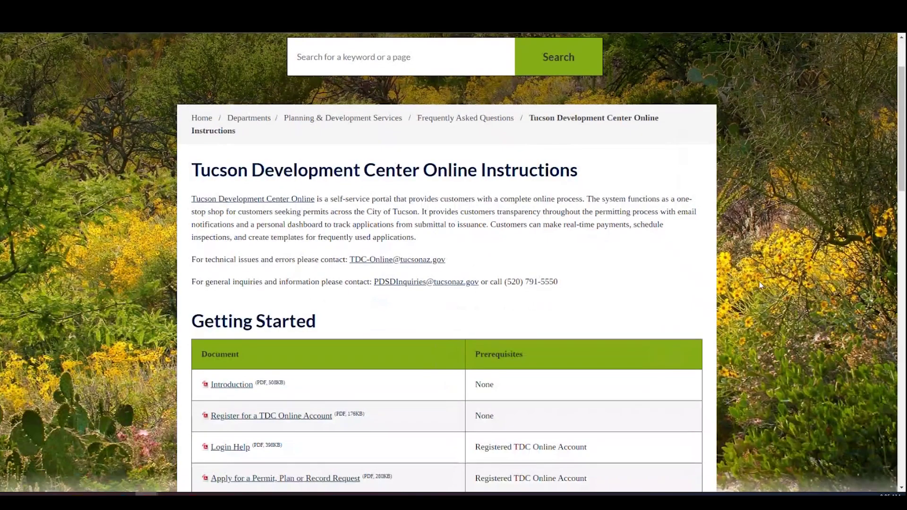
{"action": "scroll", "coordinate": [776, 278], "scroll_direction": "down", "scroll_amount": 2}
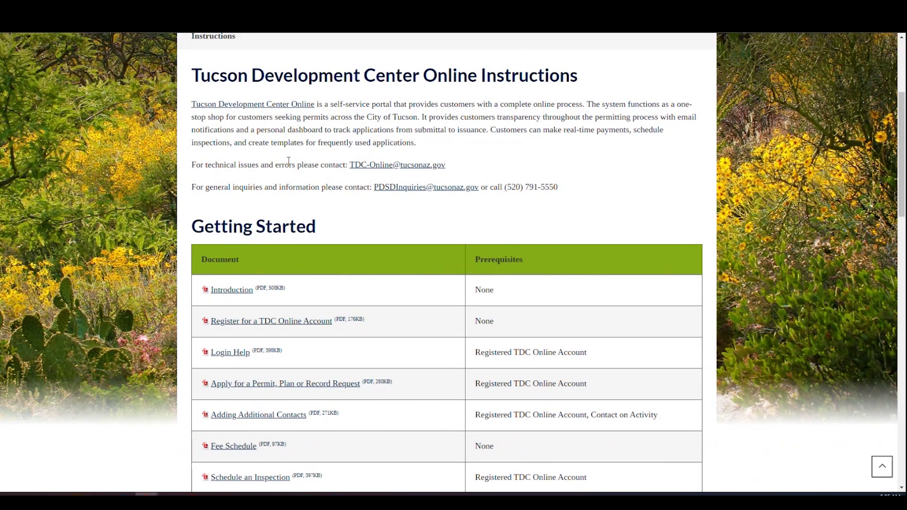
{"action": "scroll", "coordinate": [776, 222], "scroll_direction": "down", "scroll_amount": 2}
{"action": "scroll", "coordinate": [775, 226], "scroll_direction": "down", "scroll_amount": 2}
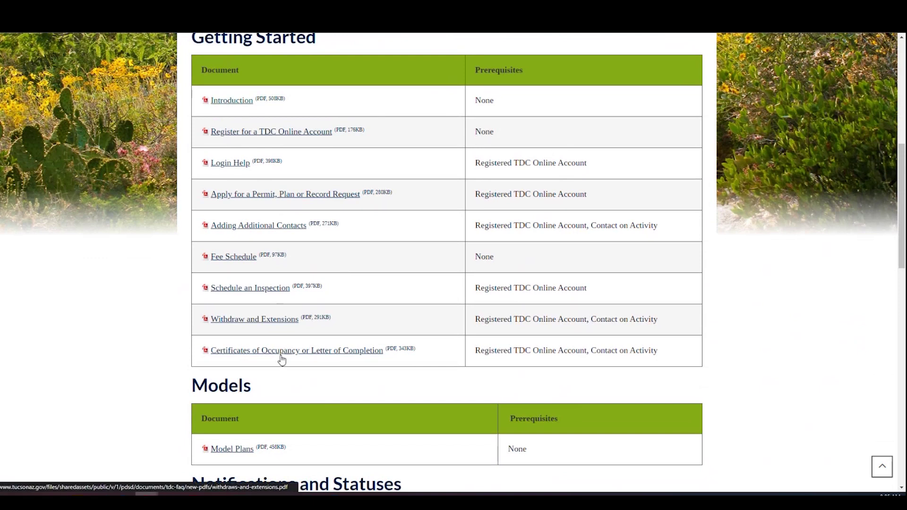
{"action": "scroll", "coordinate": [779, 283], "scroll_direction": "down", "scroll_amount": 3}
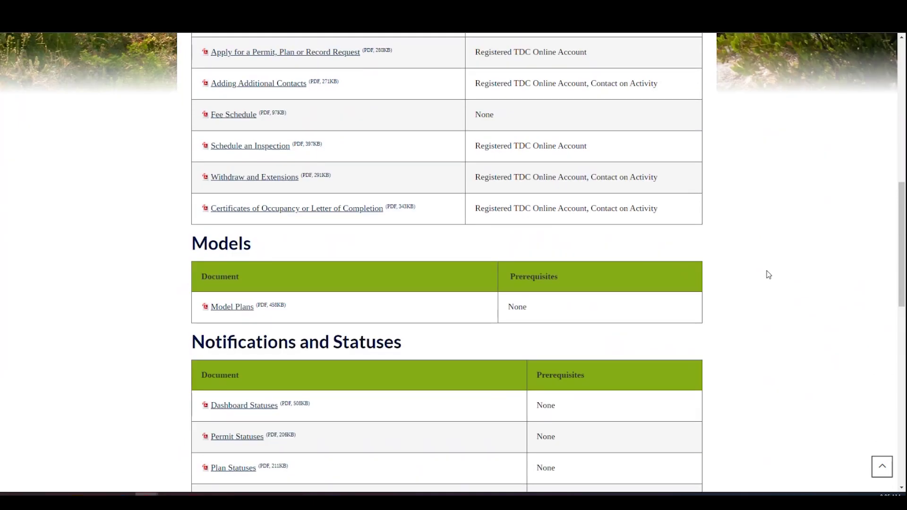
{"action": "scroll", "coordinate": [661, 264], "scroll_direction": "down", "scroll_amount": 3}
{"action": "scroll", "coordinate": [421, 243], "scroll_direction": "down", "scroll_amount": 6}
{"action": "scroll", "coordinate": [421, 242], "scroll_direction": "down", "scroll_amount": 1}
{"action": "scroll", "coordinate": [421, 242], "scroll_direction": "down", "scroll_amount": 3}
{"action": "scroll", "coordinate": [589, 239], "scroll_direction": "up", "scroll_amount": 12}
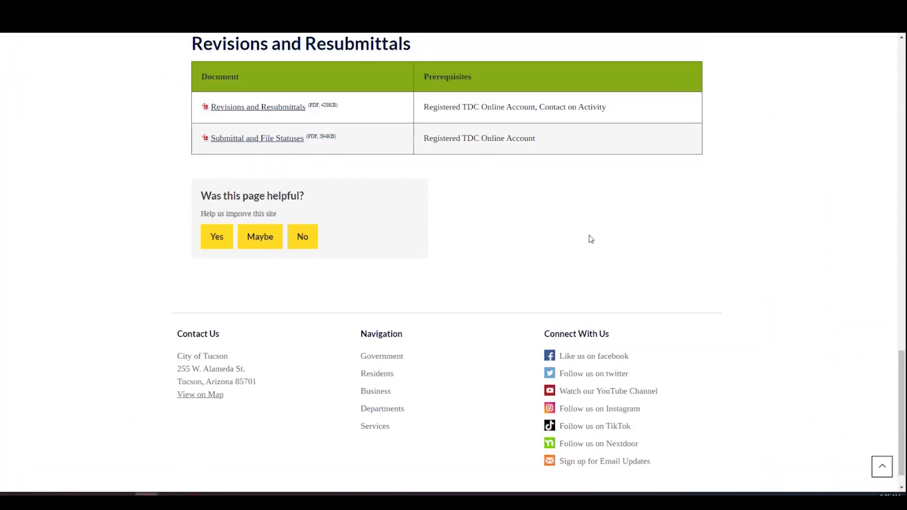
{"action": "scroll", "coordinate": [586, 233], "scroll_direction": "up", "scroll_amount": 12}
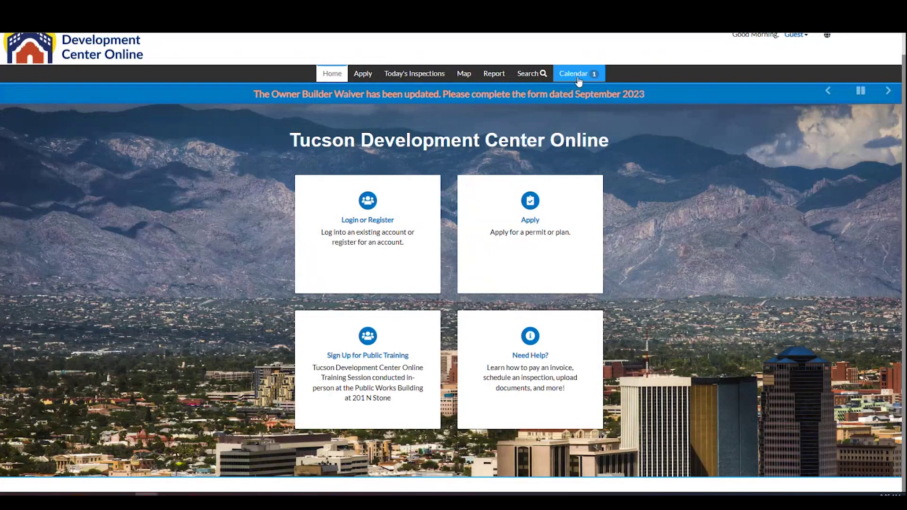
In the public records search, enter permit number TC-RES-1222-01284, then clear it
{"action": "left_click", "coordinate": [525, 75]}
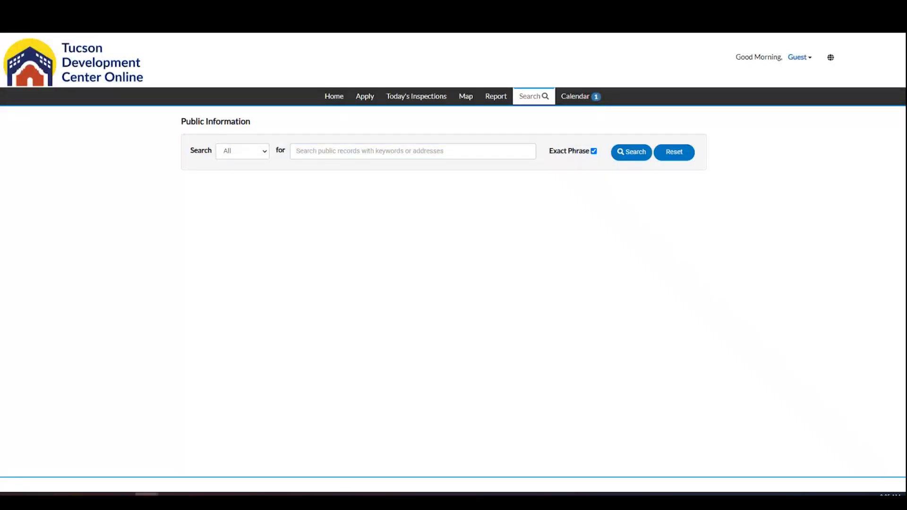
{"action": "left_click", "coordinate": [370, 150]}
{"action": "type", "text": "TC-RES-1222-01284"}
{"action": "key", "text": "ctrl+a"}
{"action": "key", "text": "ctrl+c"}
{"action": "key", "text": "BackSpace"}
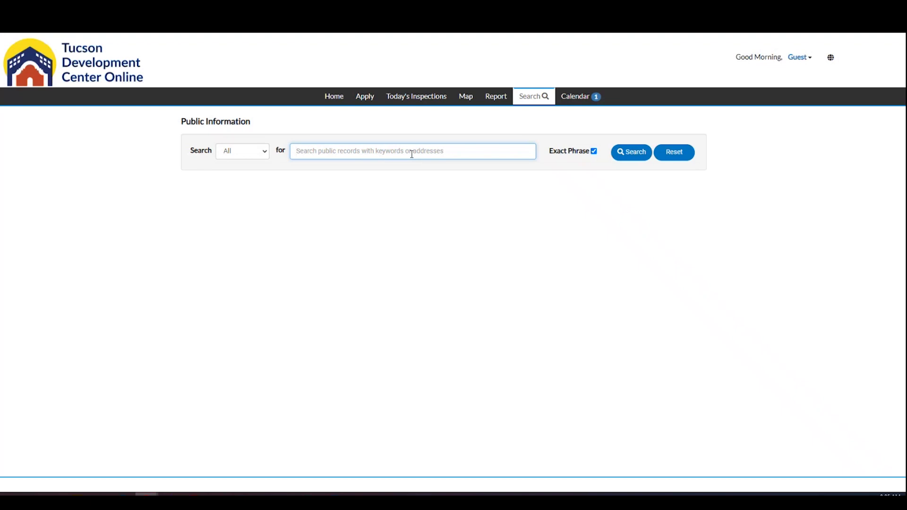
Try the keyword 'cam', dismiss the address suggestions, and set the search type to Permit
{"action": "type", "text": "camino"}
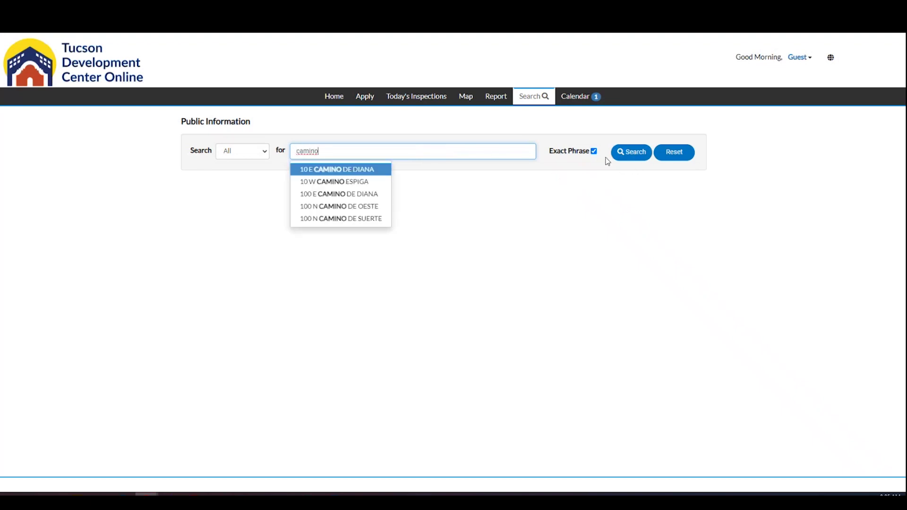
{"action": "left_click", "coordinate": [263, 168]}
{"action": "left_click", "coordinate": [265, 153]}
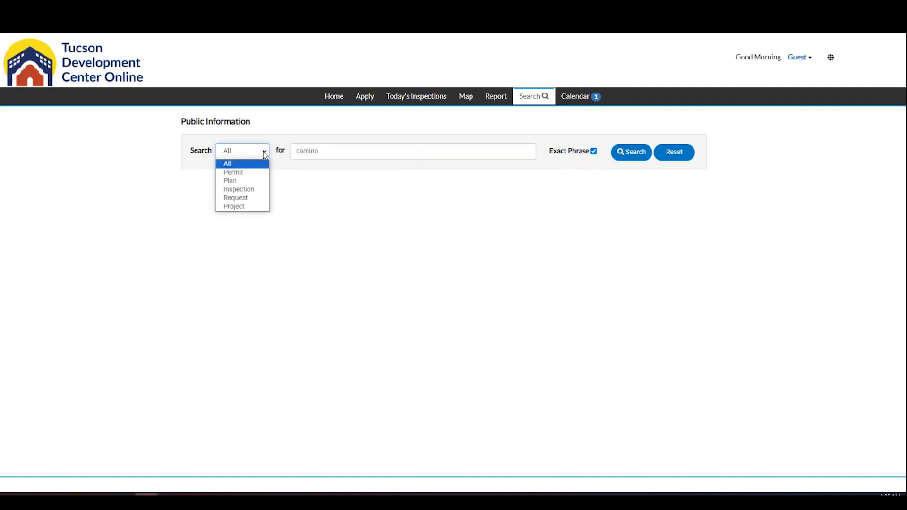
{"action": "left_click", "coordinate": [248, 173]}
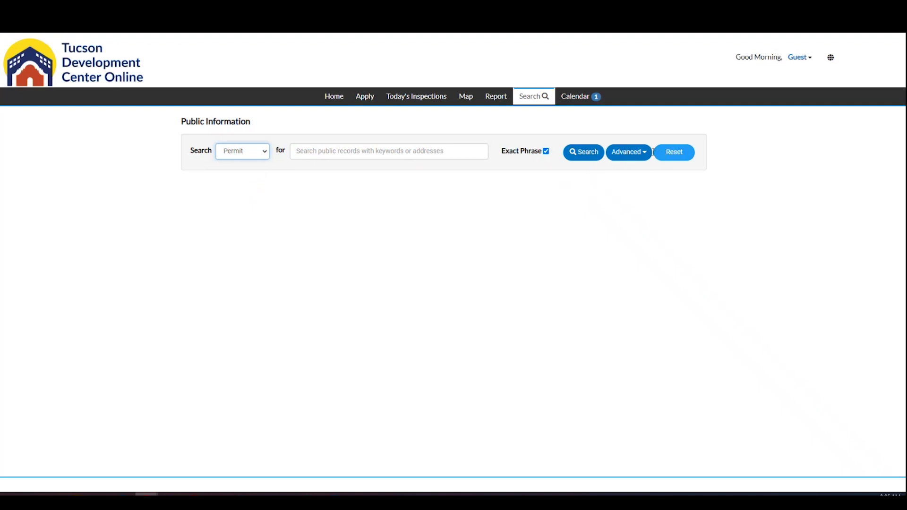
Run an advanced search for Commercial Addition/Alteration Permits applied 08/01/2023 and issued 09/26/2023
{"action": "left_click", "coordinate": [639, 158]}
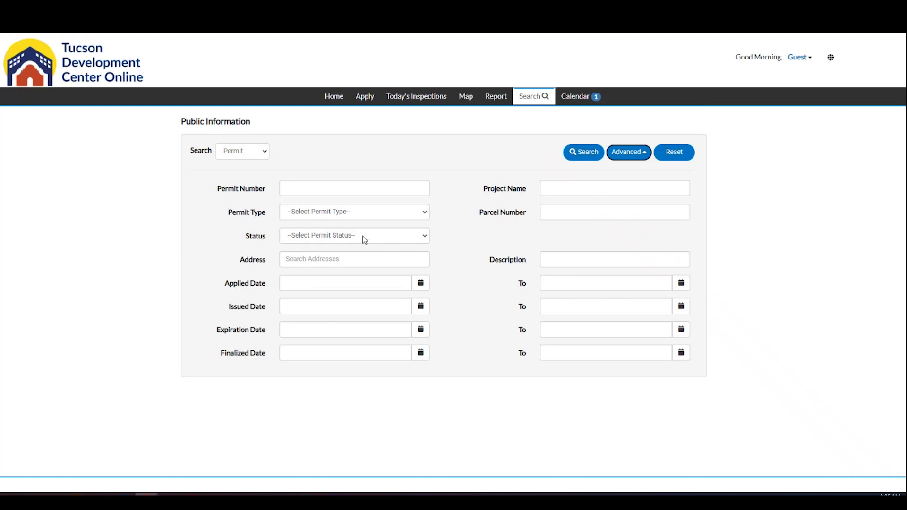
{"action": "left_click", "coordinate": [426, 212]}
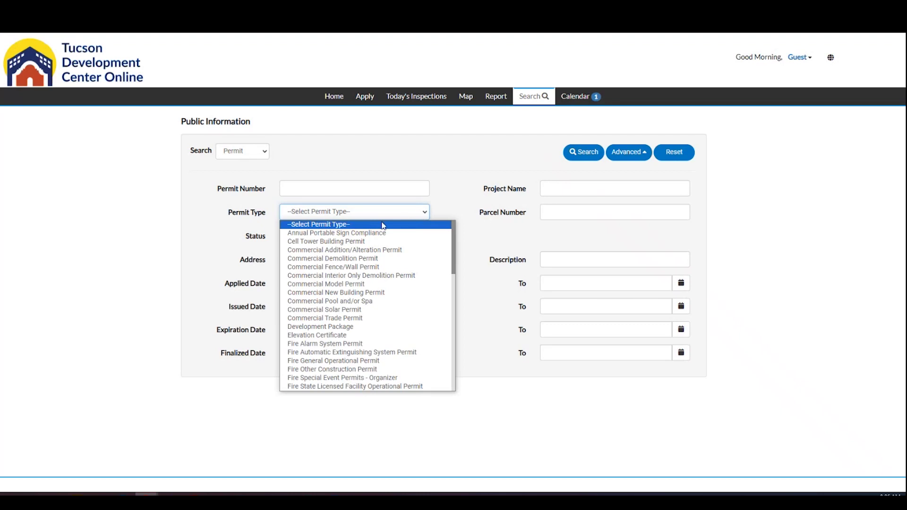
{"action": "left_click", "coordinate": [350, 254]}
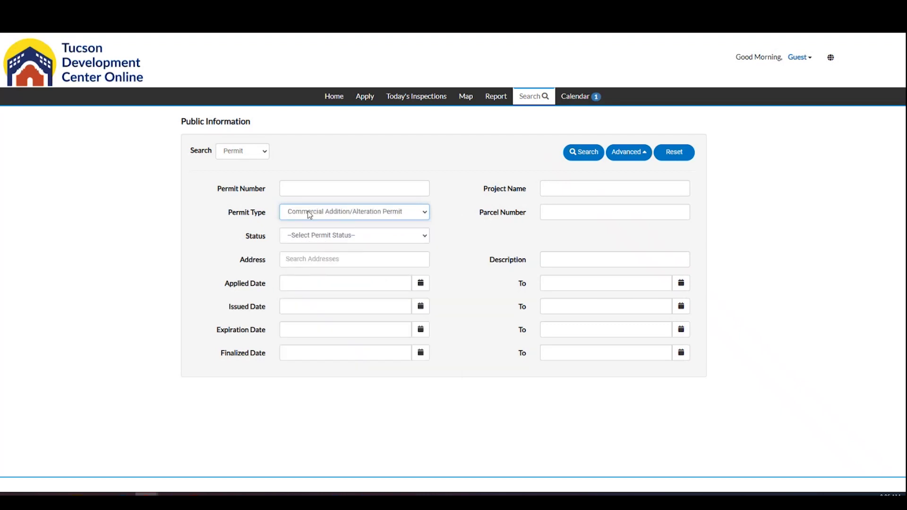
{"action": "left_click", "coordinate": [422, 288]}
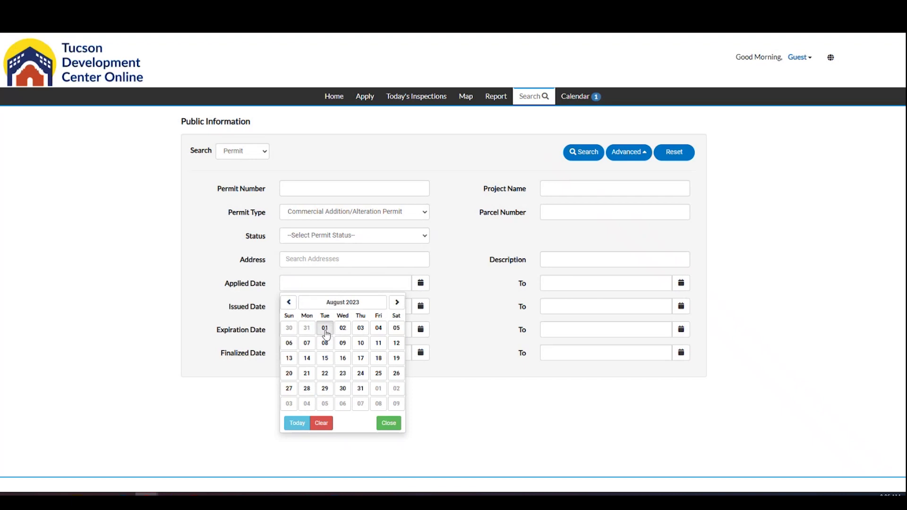
{"action": "left_click", "coordinate": [325, 329]}
{"action": "left_click", "coordinate": [420, 306]}
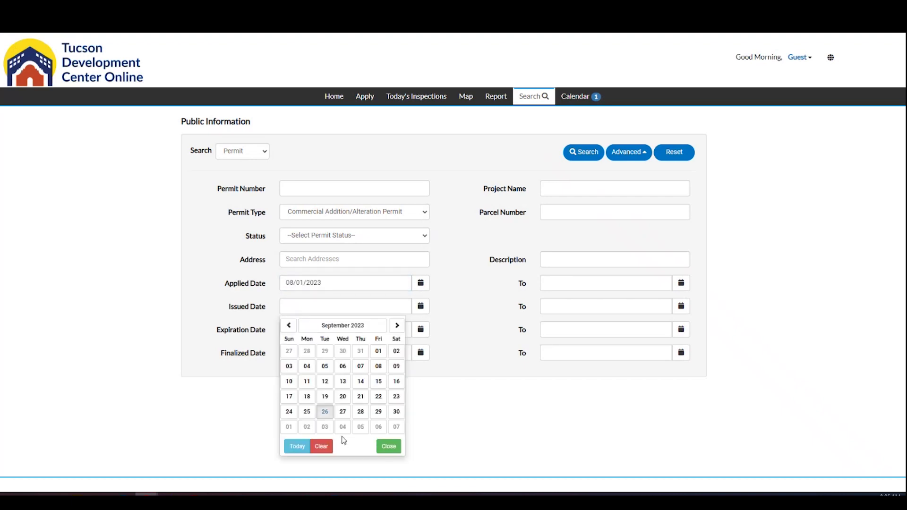
{"action": "left_click", "coordinate": [325, 412]}
{"action": "left_click", "coordinate": [586, 155]}
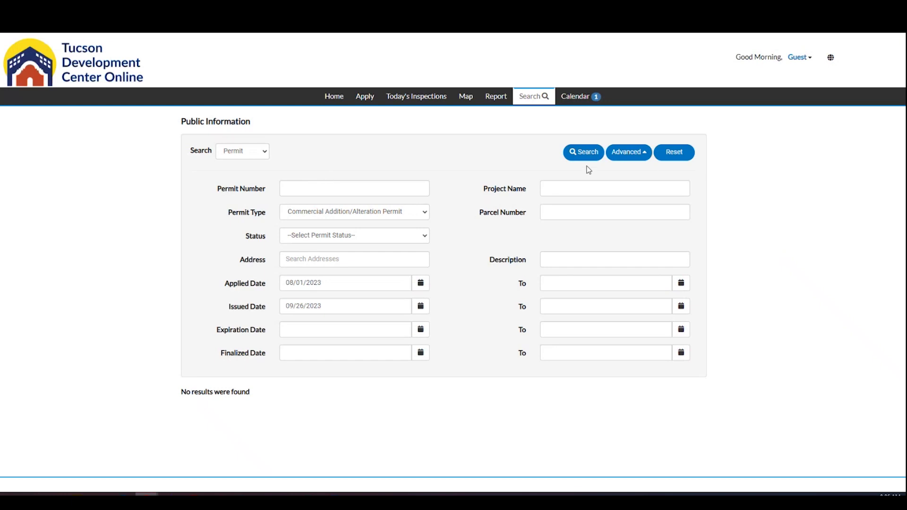
{"action": "left_click", "coordinate": [538, 96]}
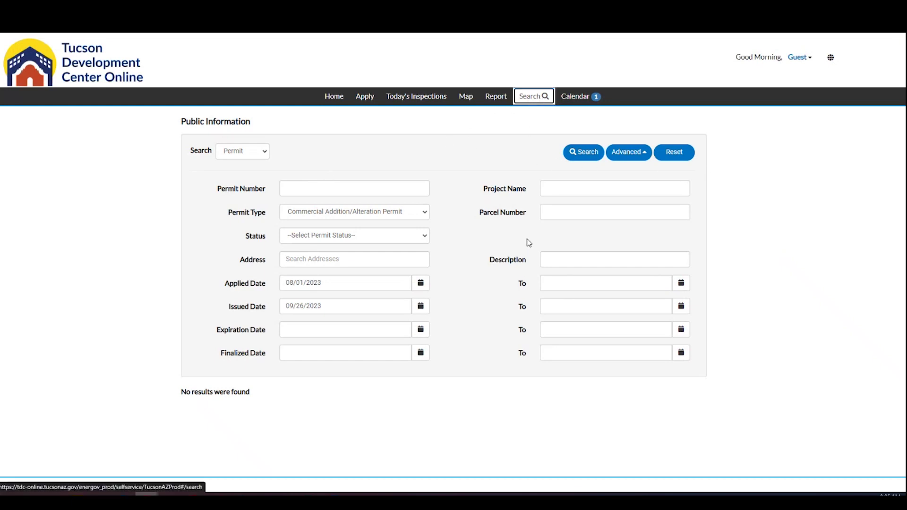
From Home, search the public records for TC-RES-1222-01284 and open its single result
{"action": "left_click", "coordinate": [336, 98]}
{"action": "left_click", "coordinate": [529, 98]}
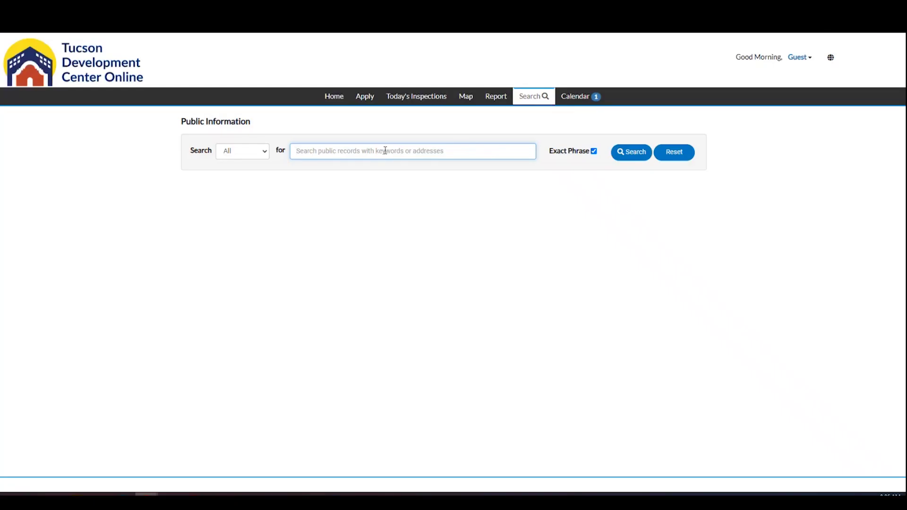
{"action": "key", "text": "ctrl+v"}
{"action": "left_click", "coordinate": [632, 152]}
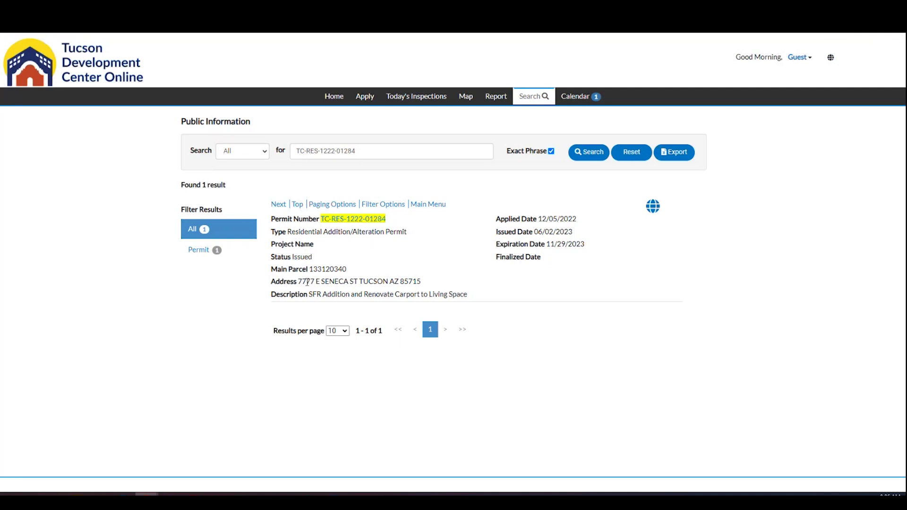
{"action": "left_click", "coordinate": [350, 220]}
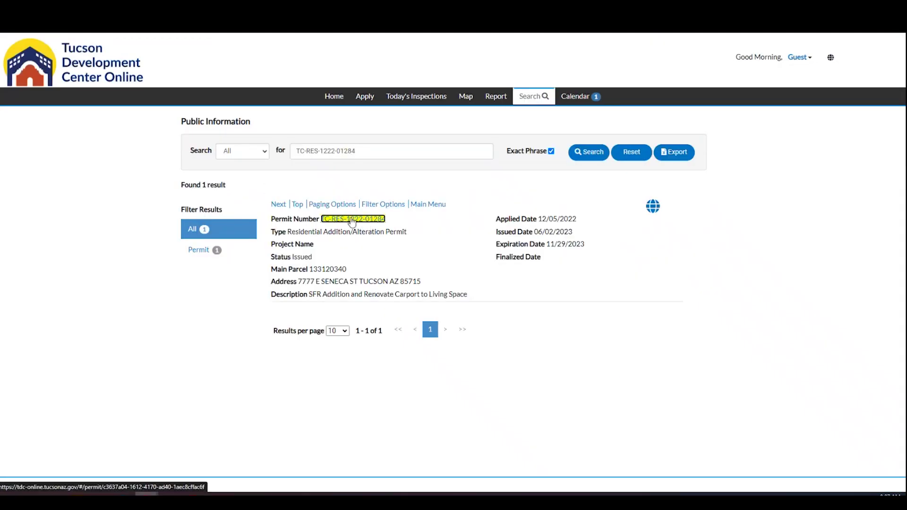
Open permit TC-RES-1222-01284's details and highlight its description and valuation amount
{"action": "left_click", "coordinate": [353, 219]}
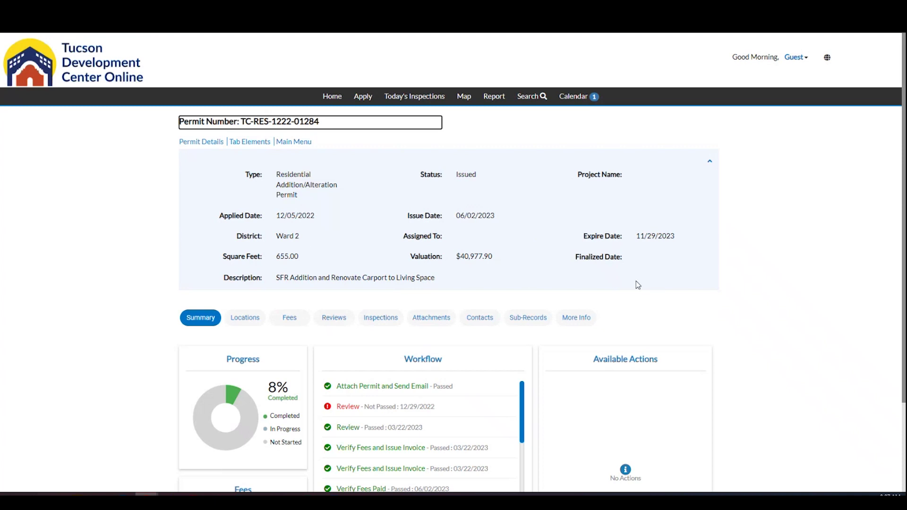
{"action": "left_click_drag", "start_coordinate": [280, 279], "coordinate": [427, 282]}
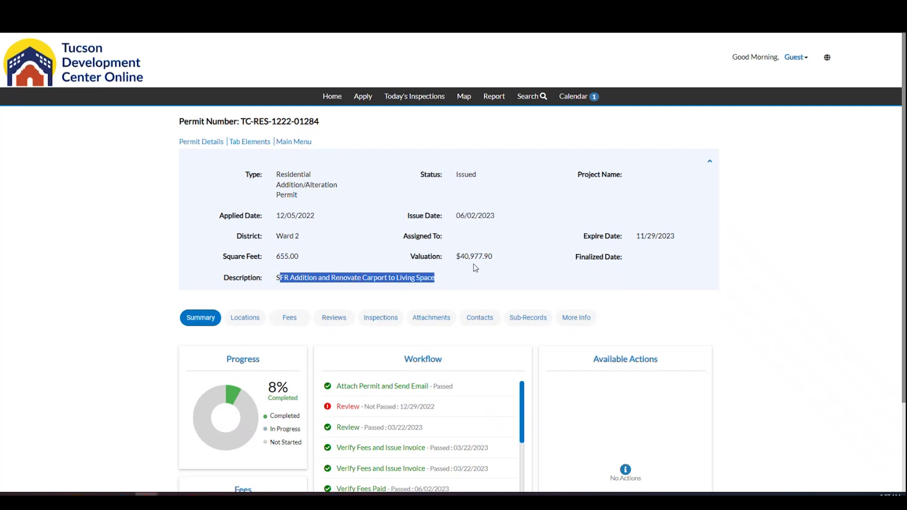
{"action": "left_click_drag", "start_coordinate": [465, 257], "coordinate": [534, 266]}
{"action": "scroll", "coordinate": [742, 313], "scroll_direction": "down", "scroll_amount": 2}
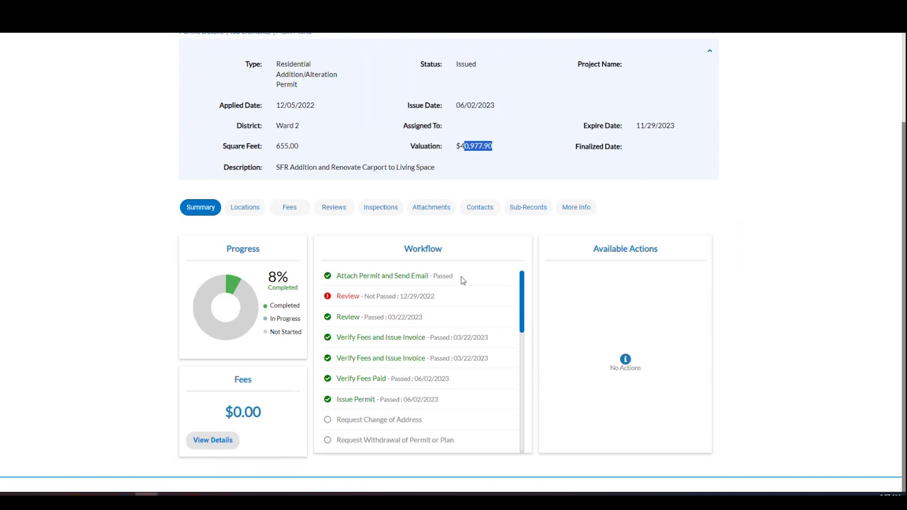
{"action": "scroll", "coordinate": [488, 397], "scroll_direction": "down", "scroll_amount": 2}
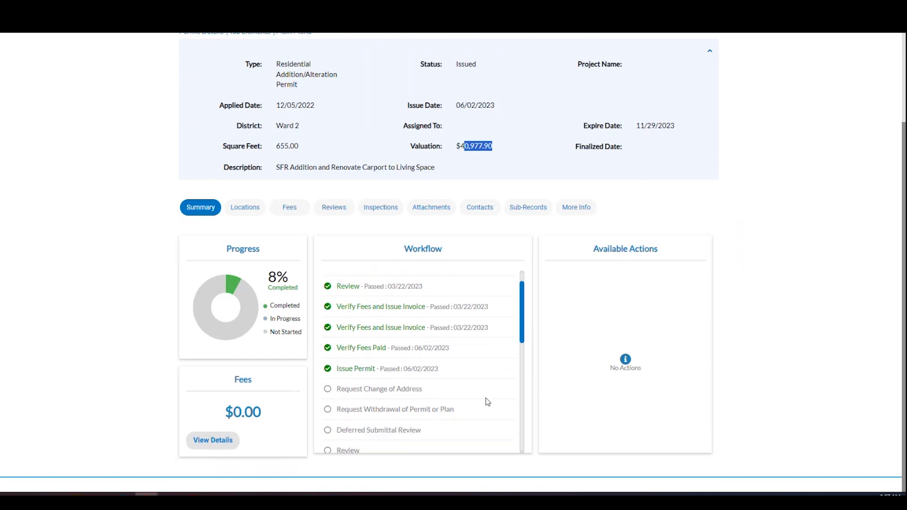
{"action": "scroll", "coordinate": [490, 396], "scroll_direction": "down", "scroll_amount": 6}
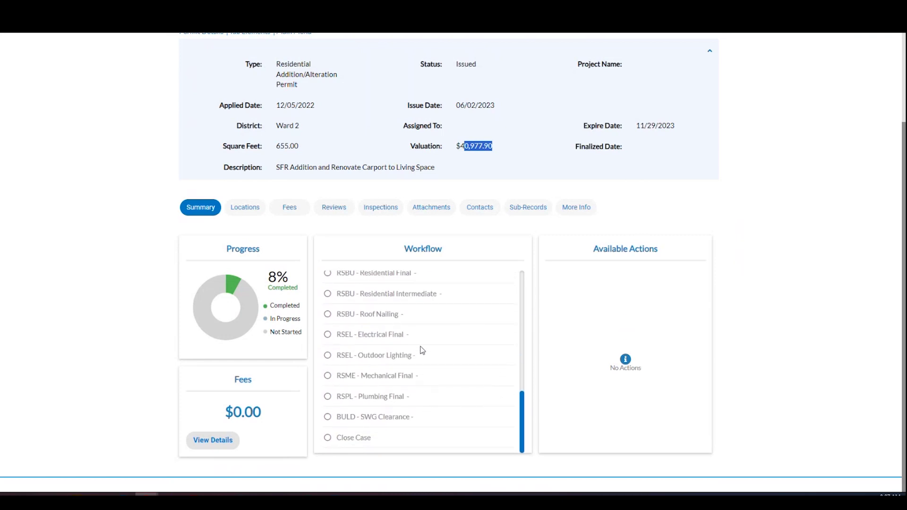
{"action": "scroll", "coordinate": [433, 347], "scroll_direction": "up", "scroll_amount": 3}
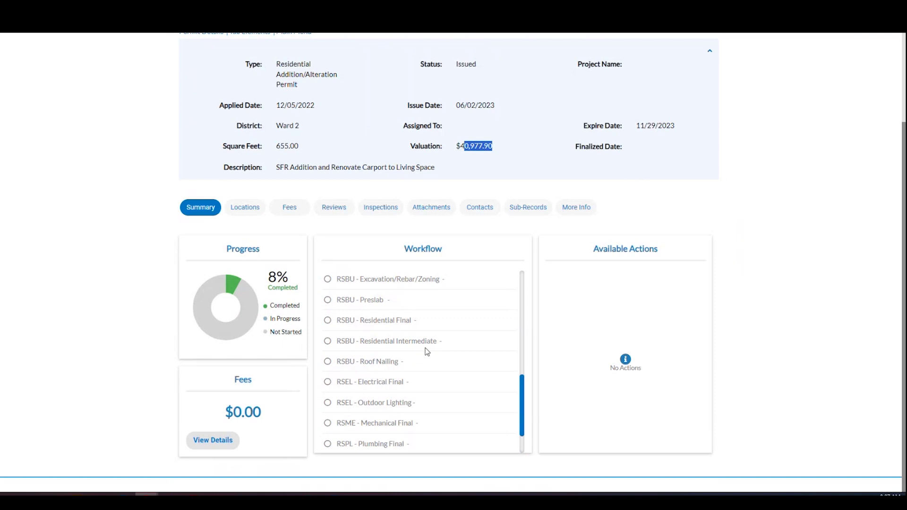
{"action": "scroll", "coordinate": [437, 349], "scroll_direction": "up", "scroll_amount": 2}
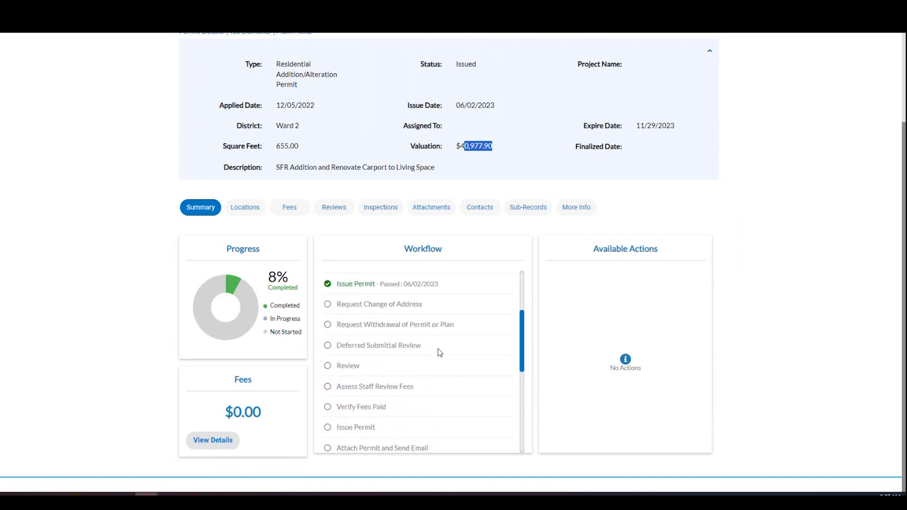
In the workflow list, highlight Request Withdrawal, the failed Review, and the date the Review passed
{"action": "left_click_drag", "start_coordinate": [354, 322], "coordinate": [426, 323]}
{"action": "left_click", "coordinate": [474, 326]}
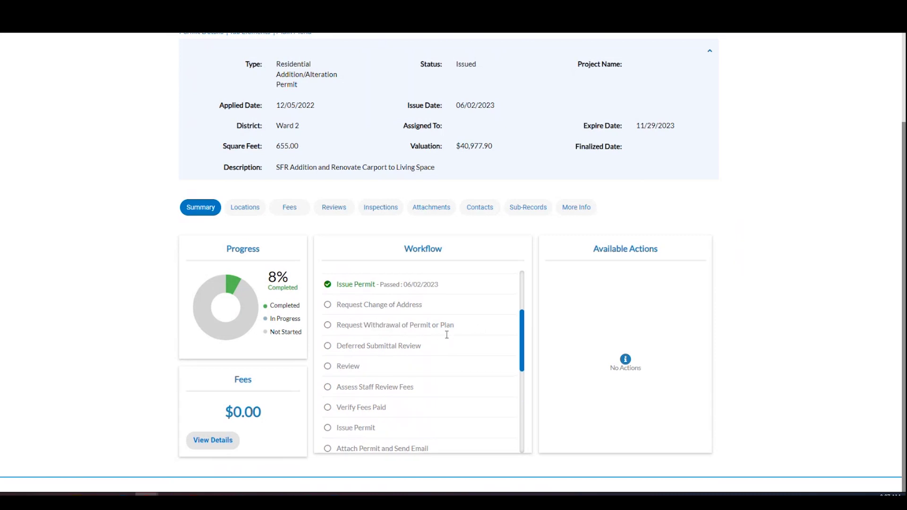
{"action": "scroll", "coordinate": [448, 338], "scroll_direction": "up", "scroll_amount": 2}
{"action": "scroll", "coordinate": [426, 334], "scroll_direction": "up", "scroll_amount": 4}
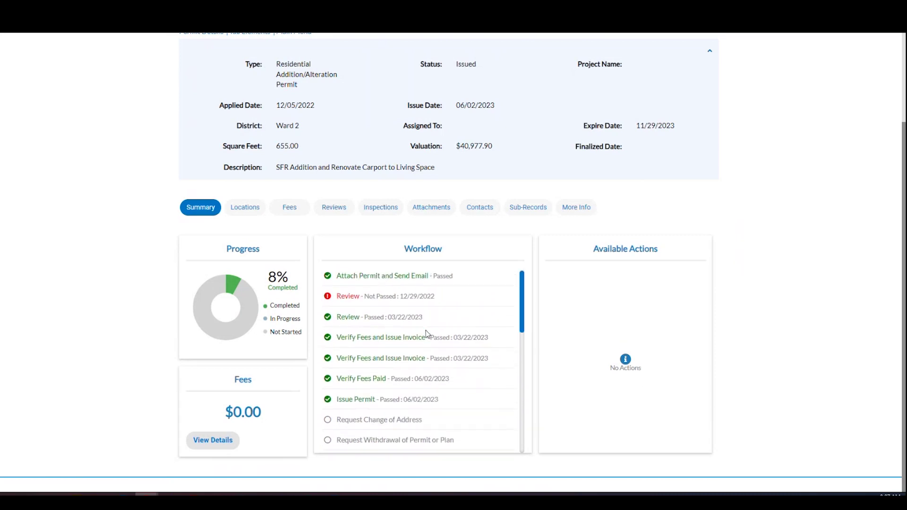
{"action": "scroll", "coordinate": [797, 366], "scroll_direction": "down", "scroll_amount": 2}
{"action": "left_click_drag", "start_coordinate": [341, 296], "coordinate": [390, 297]}
{"action": "left_click", "coordinate": [432, 298]}
{"action": "left_click_drag", "start_coordinate": [387, 318], "coordinate": [430, 320]}
{"action": "left_click", "coordinate": [434, 320]}
Show the permit's location address and parcel number, then its fees
{"action": "left_click", "coordinate": [245, 207]}
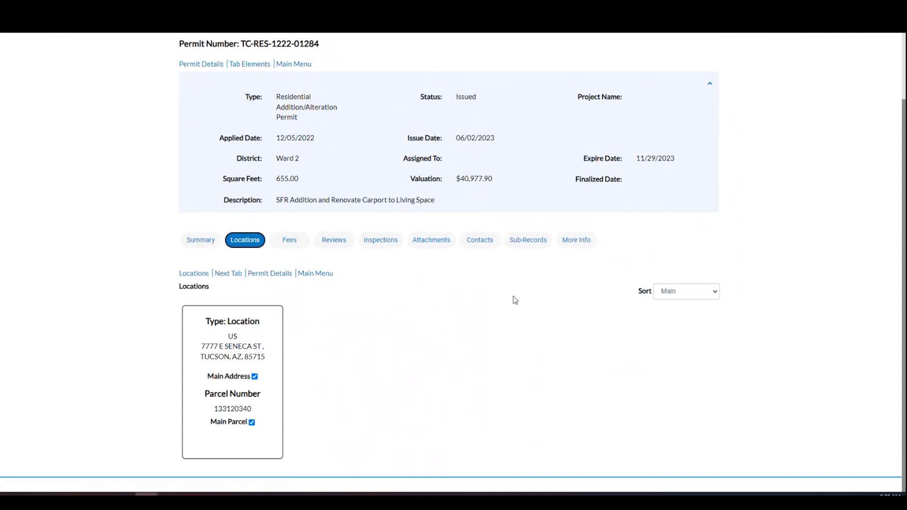
{"action": "left_click", "coordinate": [299, 243]}
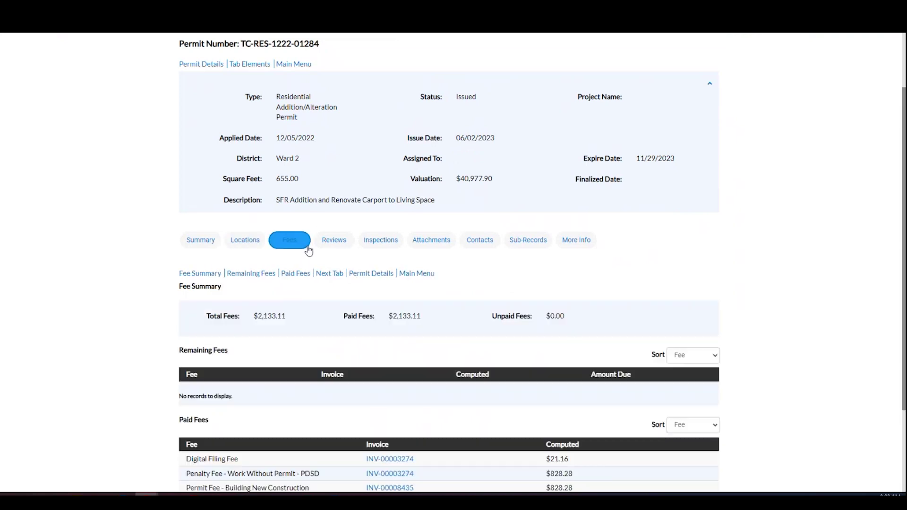
{"action": "scroll", "coordinate": [717, 274], "scroll_direction": "down", "scroll_amount": 2}
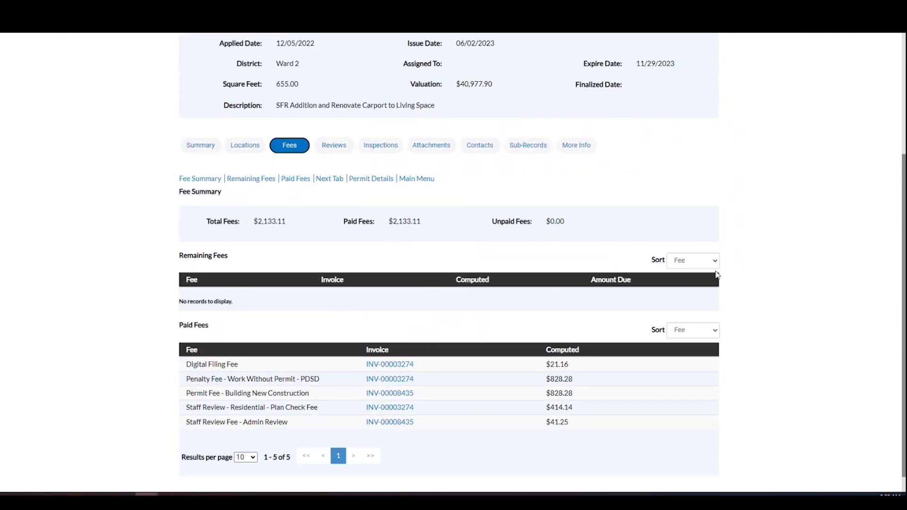
Expand the Site Zoning, Site Engineering, External Reviewers and Bldg Permits reviews' due and completed dates
{"action": "left_click", "coordinate": [340, 146]}
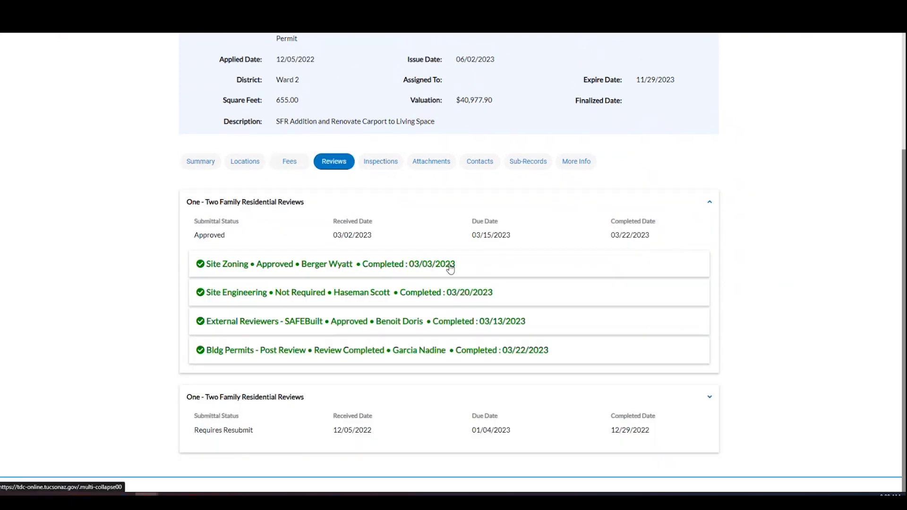
{"action": "left_click", "coordinate": [451, 269]}
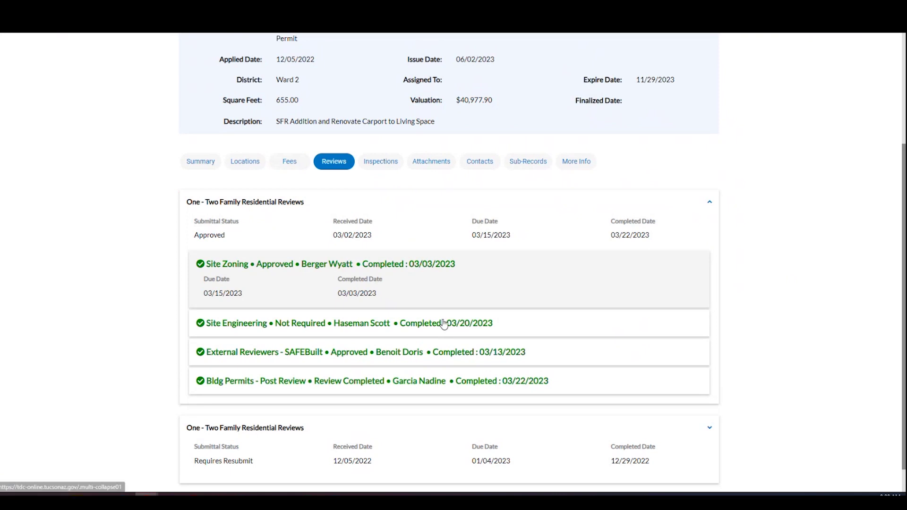
{"action": "left_click", "coordinate": [444, 324]}
{"action": "scroll", "coordinate": [520, 314], "scroll_direction": "down", "scroll_amount": 2}
{"action": "left_click", "coordinate": [501, 315]}
{"action": "scroll", "coordinate": [523, 350], "scroll_direction": "down", "scroll_amount": 1}
{"action": "left_click", "coordinate": [522, 350]}
{"action": "scroll", "coordinate": [377, 192], "scroll_direction": "up", "scroll_amount": 3}
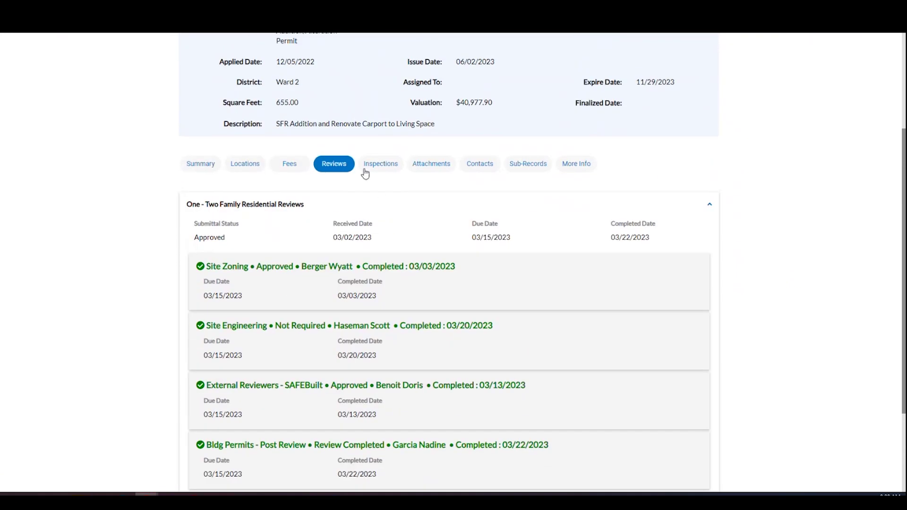
{"action": "left_click", "coordinate": [384, 168]}
Browse the permit's inspections table, attached documents and listed contacts
{"action": "scroll", "coordinate": [704, 255], "scroll_direction": "down", "scroll_amount": 5}
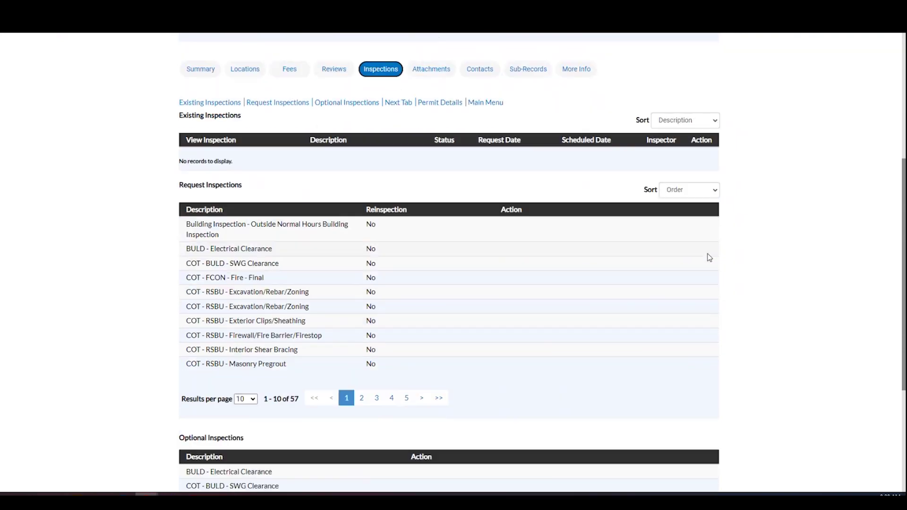
{"action": "scroll", "coordinate": [708, 258], "scroll_direction": "down", "scroll_amount": 1}
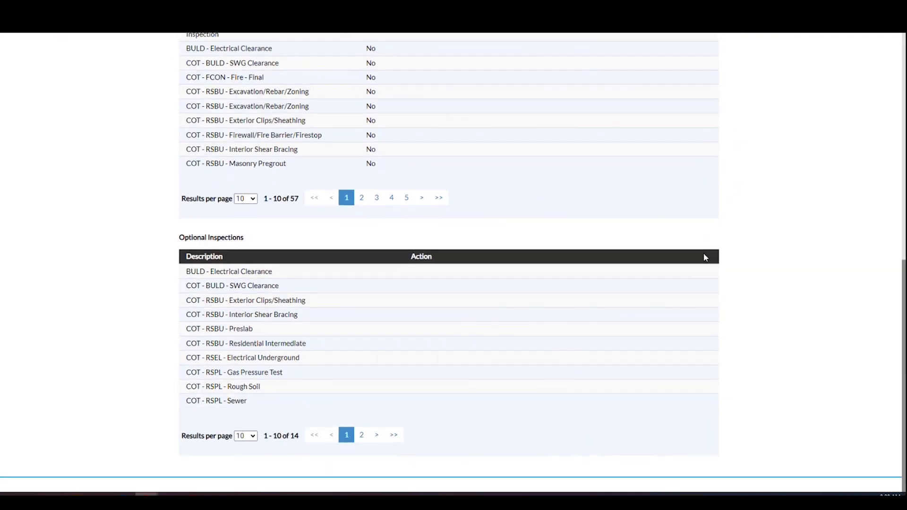
{"action": "scroll", "coordinate": [704, 255], "scroll_direction": "up", "scroll_amount": 4}
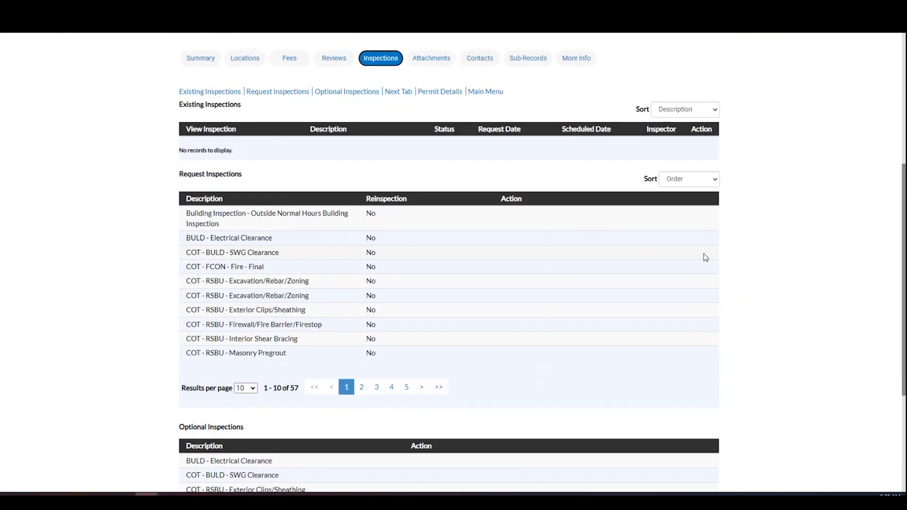
{"action": "left_click", "coordinate": [420, 59]}
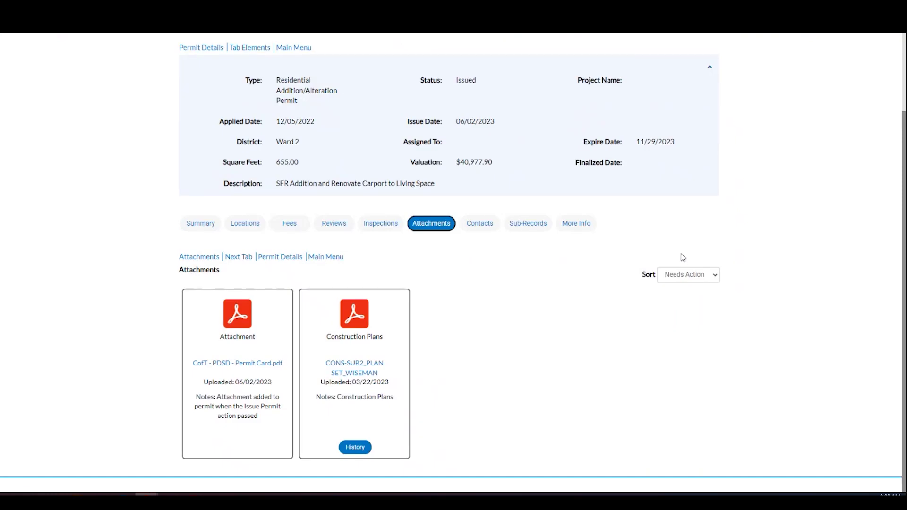
{"action": "left_click", "coordinate": [489, 227]}
{"action": "scroll", "coordinate": [763, 271], "scroll_direction": "down", "scroll_amount": 1}
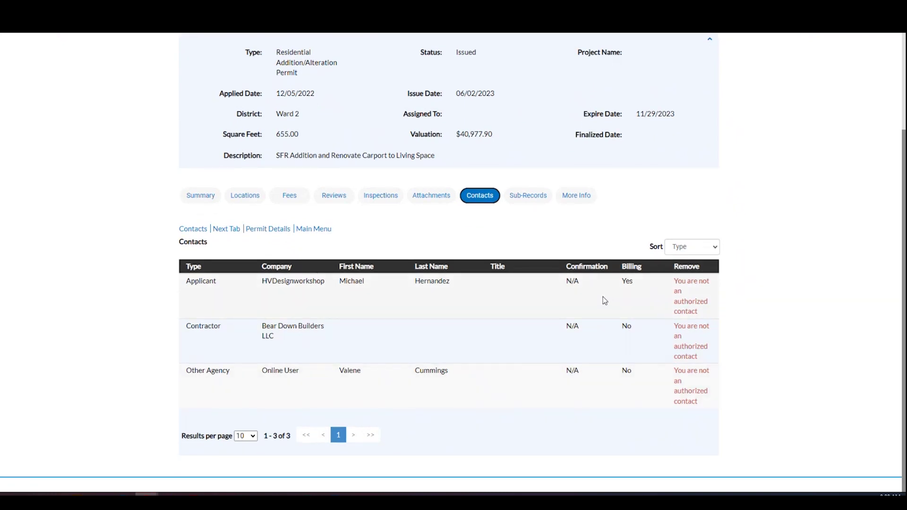
Scroll through the permit's sub-records available to apply for
{"action": "left_click", "coordinate": [538, 201]}
{"action": "scroll", "coordinate": [752, 271], "scroll_direction": "down", "scroll_amount": 4}
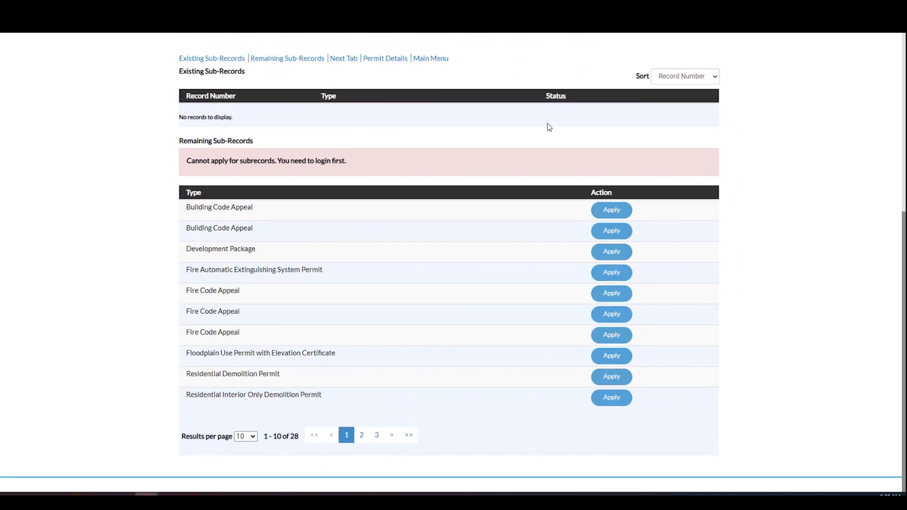
{"action": "scroll", "coordinate": [758, 185], "scroll_direction": "up", "scroll_amount": 4}
{"action": "scroll", "coordinate": [679, 255], "scroll_direction": "down", "scroll_amount": 3}
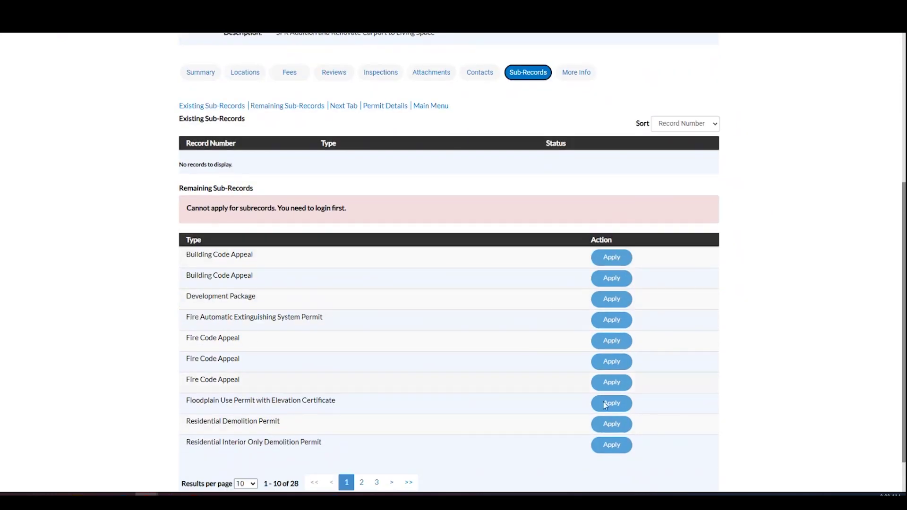
{"action": "scroll", "coordinate": [719, 272], "scroll_direction": "up", "scroll_amount": 3}
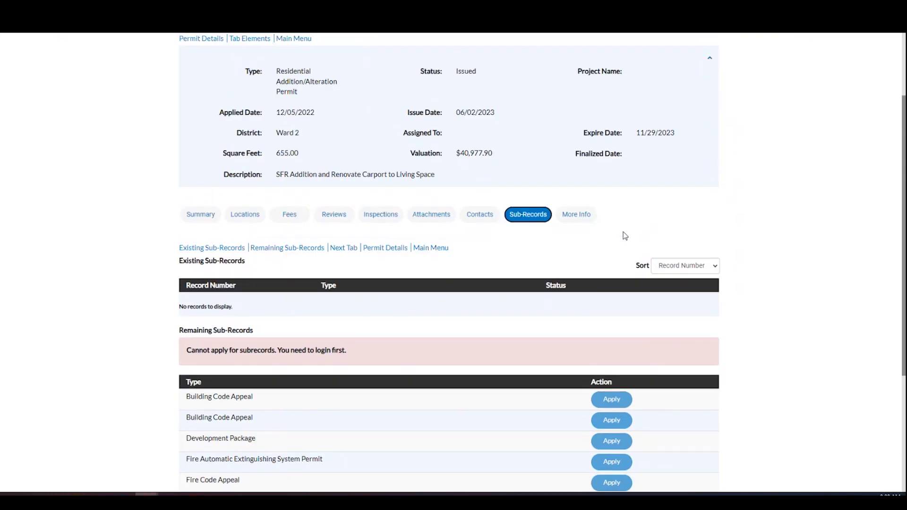
{"action": "left_click", "coordinate": [577, 215]}
Scroll through More Info's Project Scope, Accessory and Fee Assessments sections, then back up
{"action": "scroll", "coordinate": [777, 286], "scroll_direction": "down", "scroll_amount": 2}
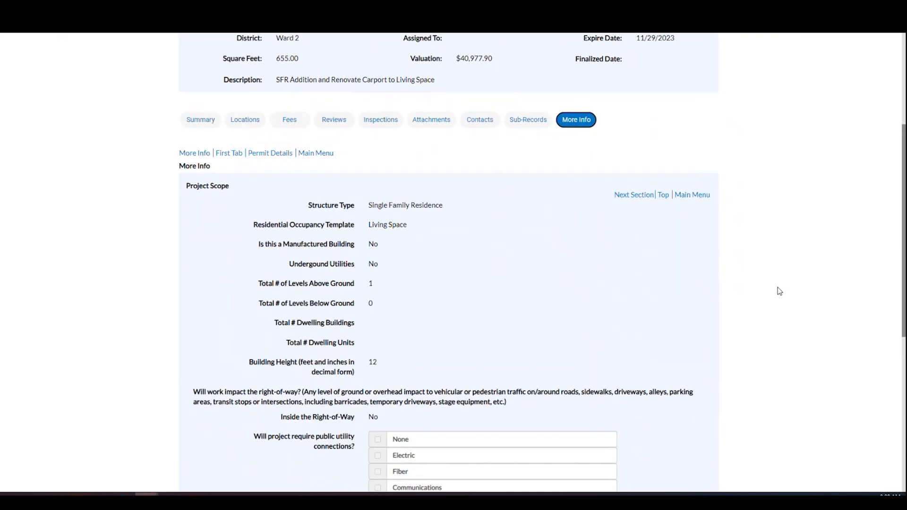
{"action": "scroll", "coordinate": [778, 286], "scroll_direction": "down", "scroll_amount": 1}
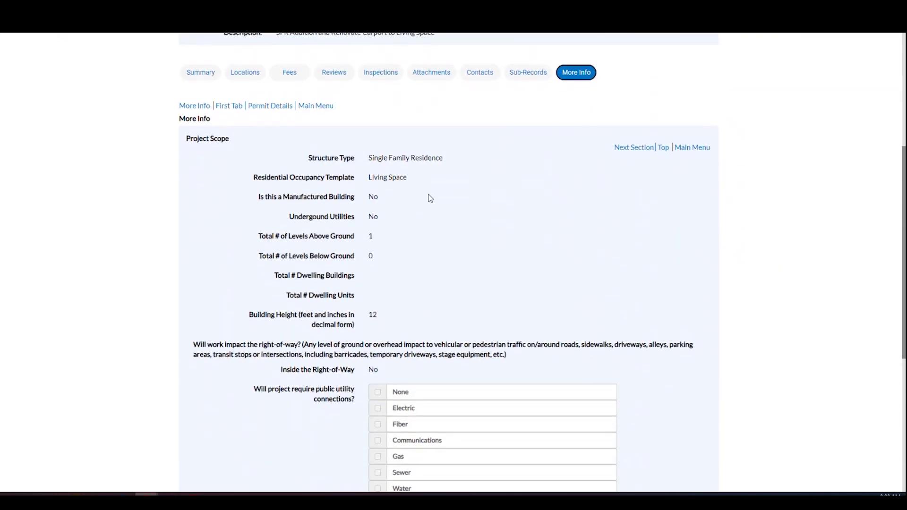
{"action": "scroll", "coordinate": [715, 305], "scroll_direction": "down", "scroll_amount": 6}
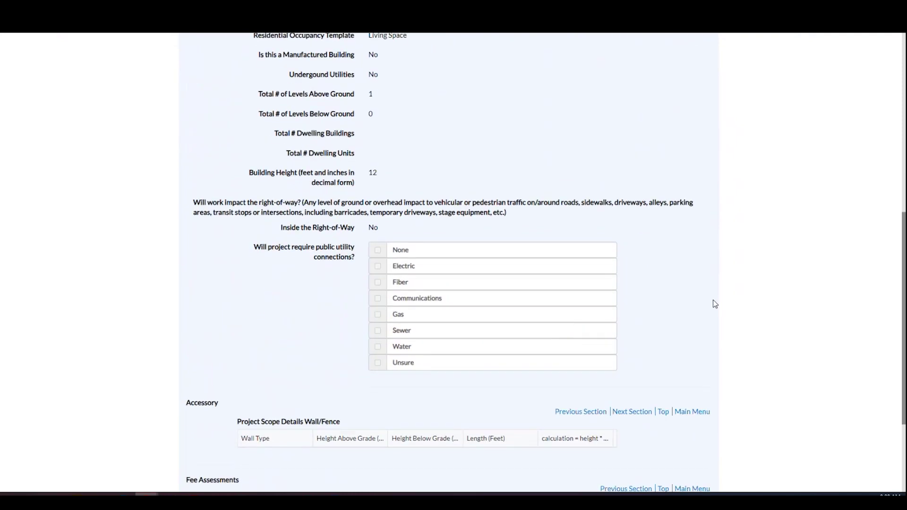
{"action": "scroll", "coordinate": [713, 304], "scroll_direction": "up", "scroll_amount": 11}
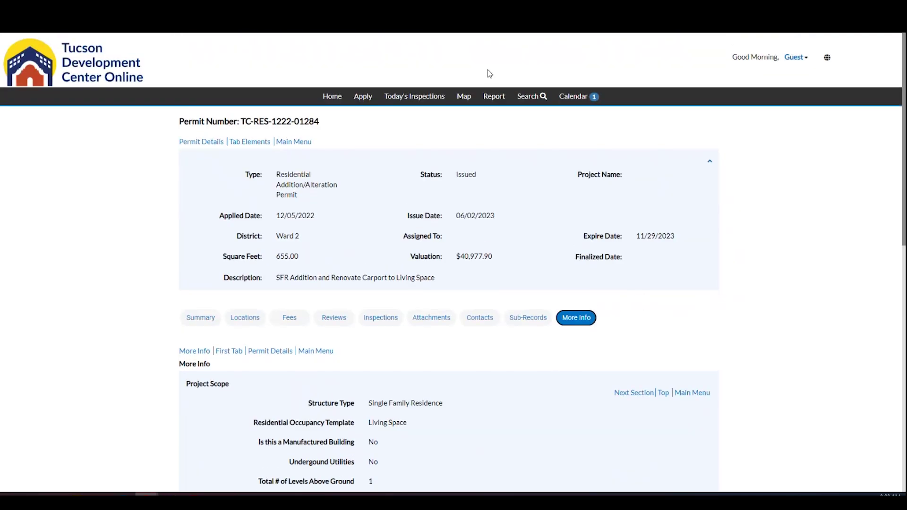
Zoom into central Tucson on the map, then list the 09/26/2023 inspections for today
{"action": "left_click", "coordinate": [465, 96]}
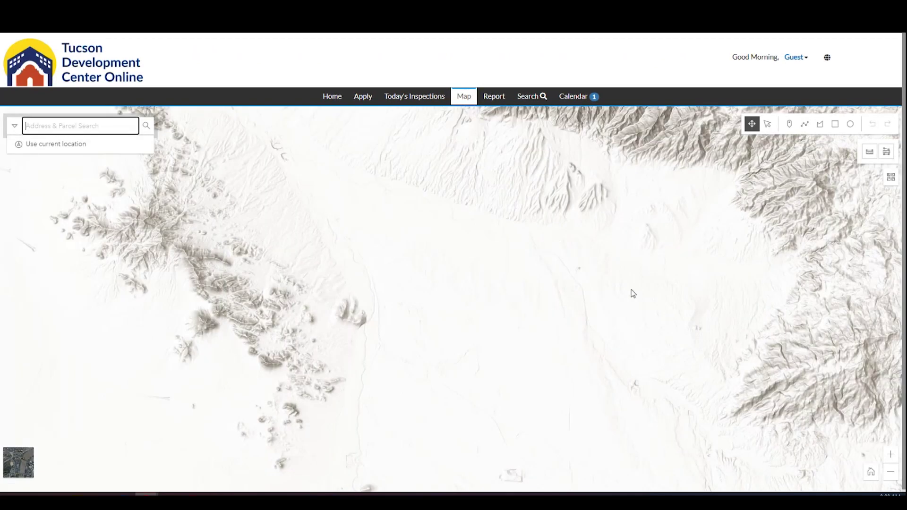
{"action": "scroll", "coordinate": [467, 315], "scroll_direction": "up", "scroll_amount": 4}
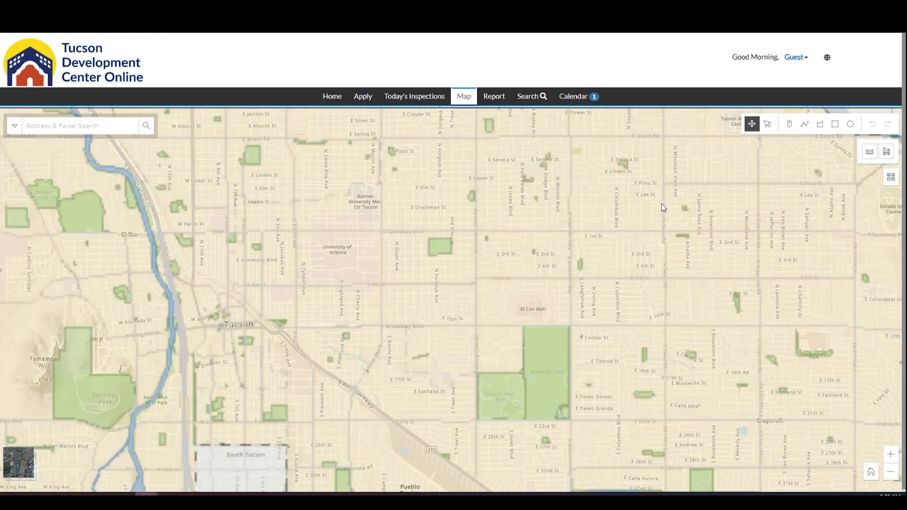
{"action": "left_click", "coordinate": [411, 96]}
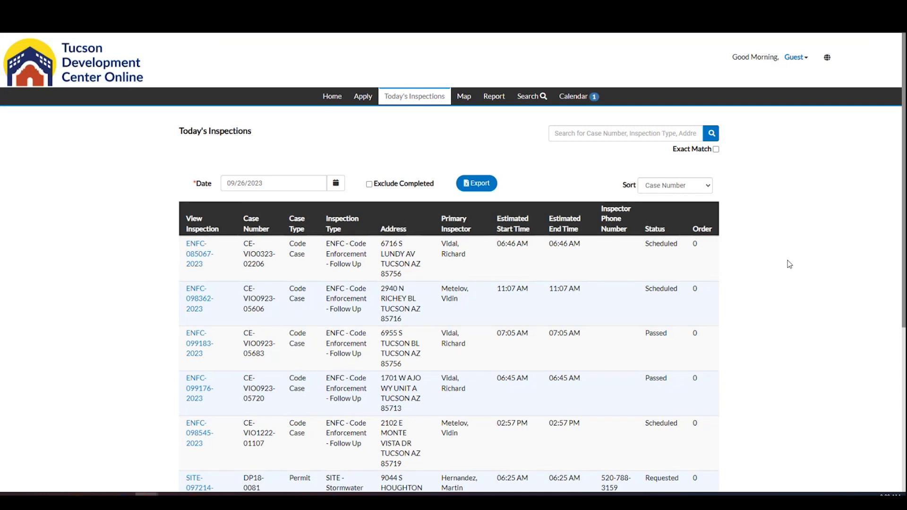
Check the inspection date picker and Case Number sort without changing them, then go to the Application Assistant
{"action": "left_click", "coordinate": [337, 183]}
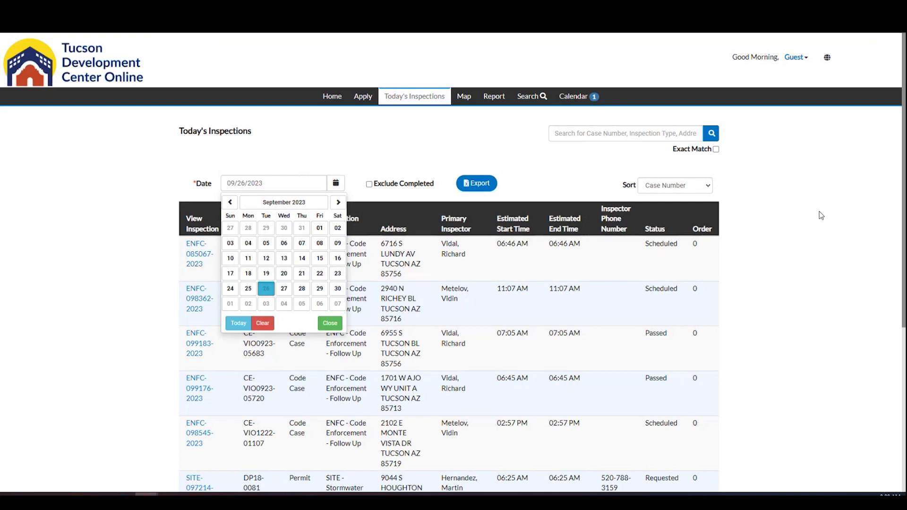
{"action": "left_click", "coordinate": [726, 198]}
{"action": "left_click", "coordinate": [698, 188]}
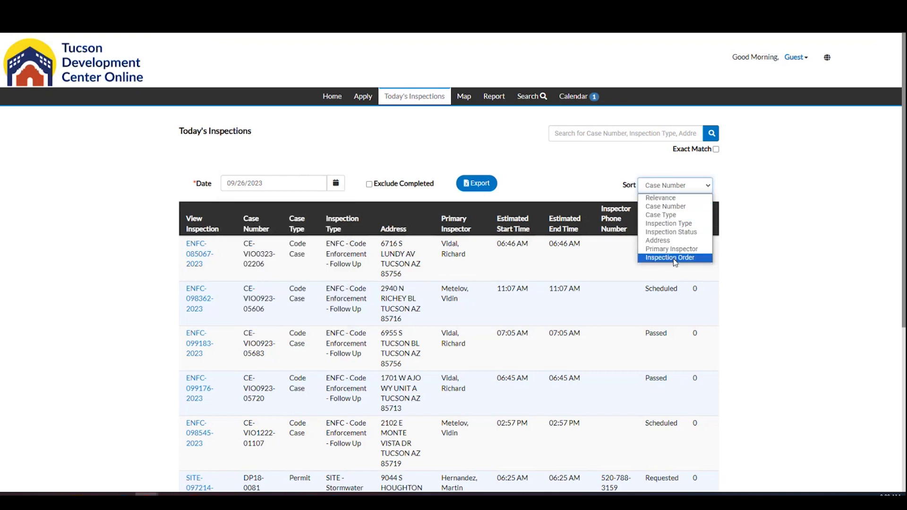
{"action": "left_click", "coordinate": [816, 224]}
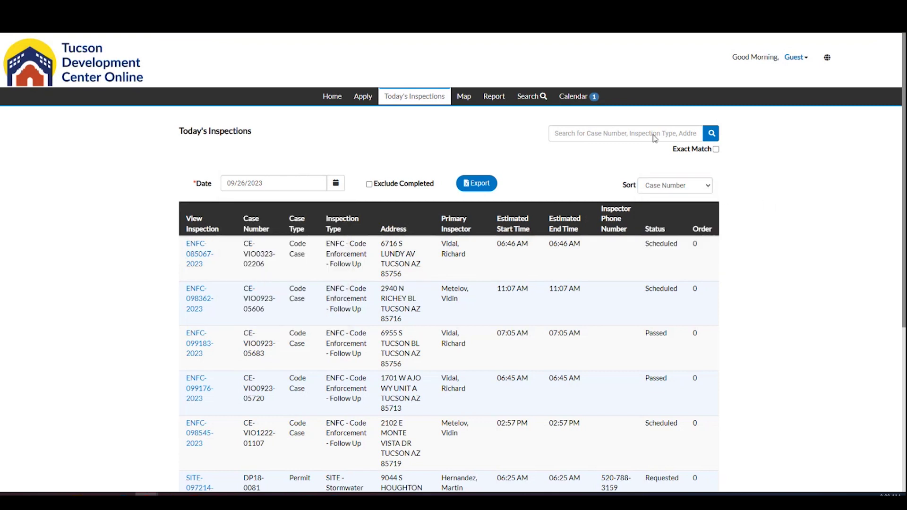
{"action": "left_click", "coordinate": [609, 135]}
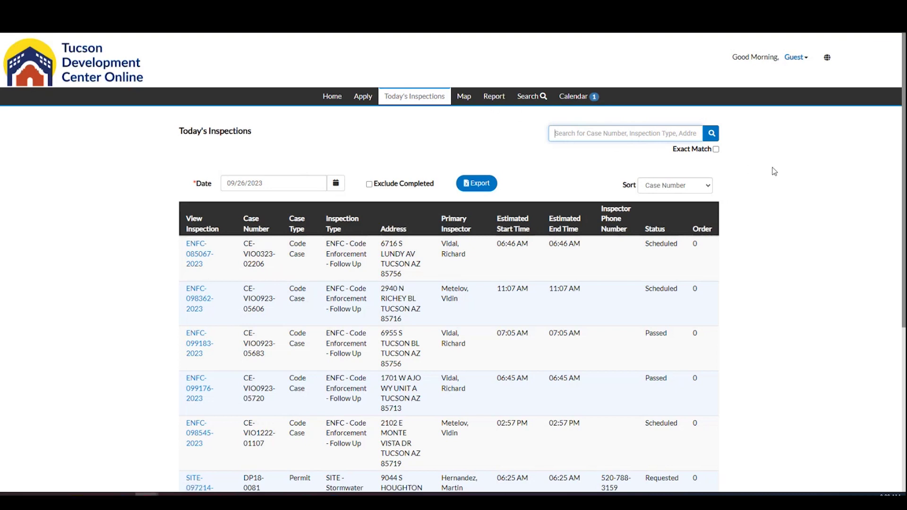
{"action": "left_click", "coordinate": [362, 96]}
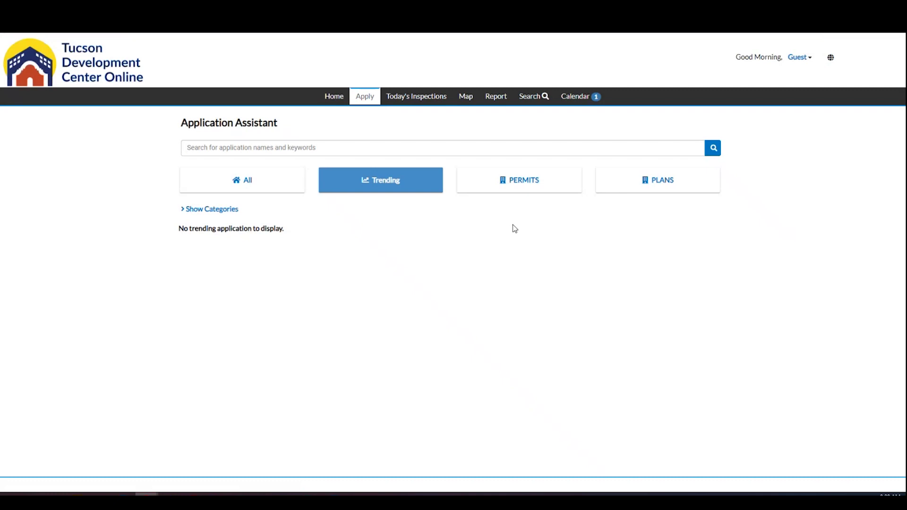
Look at the Fire Alarm System Permit application, then return and switch the Application Assistant to All
{"action": "left_click", "coordinate": [297, 189]}
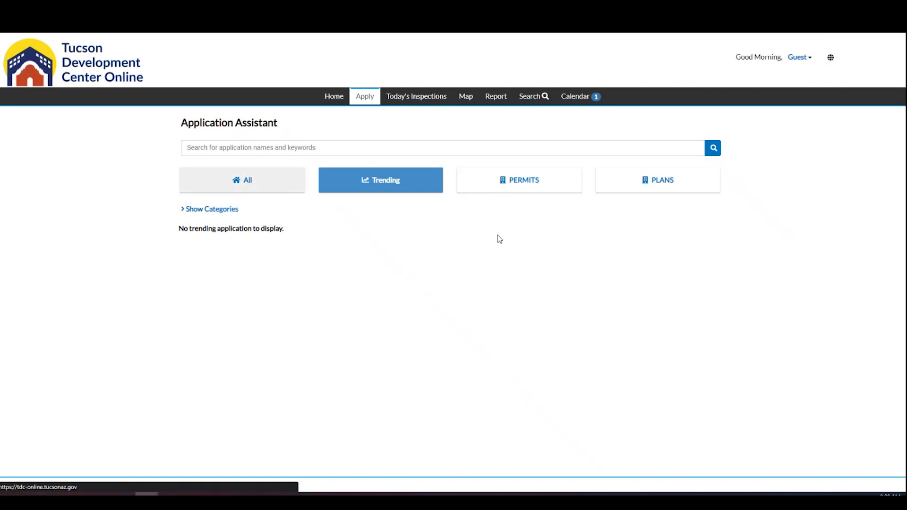
{"action": "left_click", "coordinate": [702, 241]}
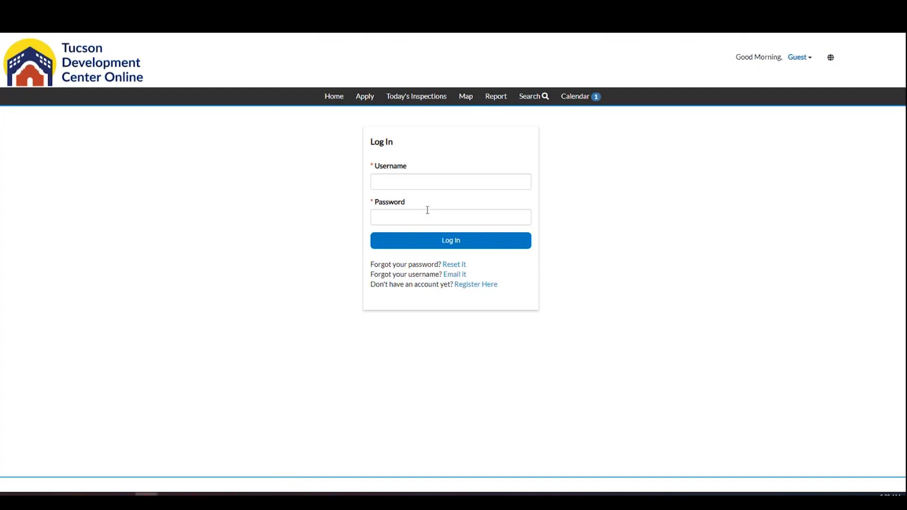
{"action": "left_click", "coordinate": [325, 103]}
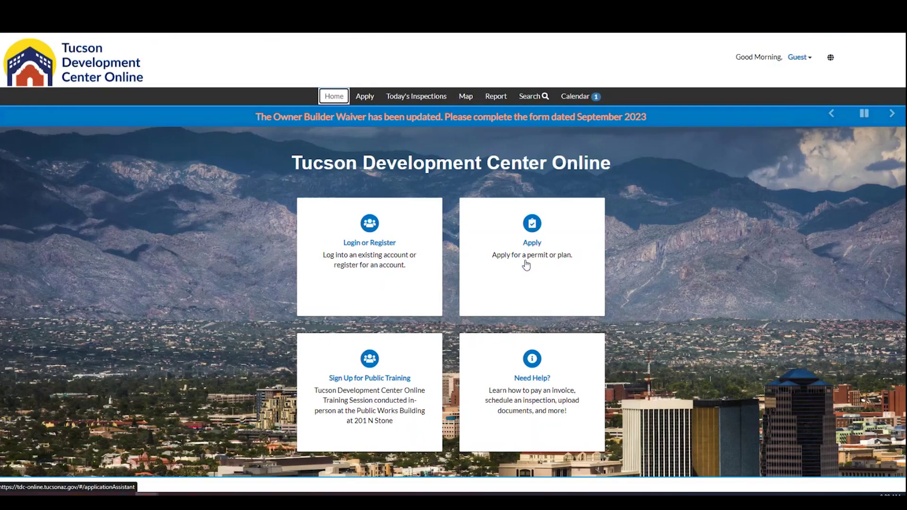
{"action": "left_click", "coordinate": [526, 264]}
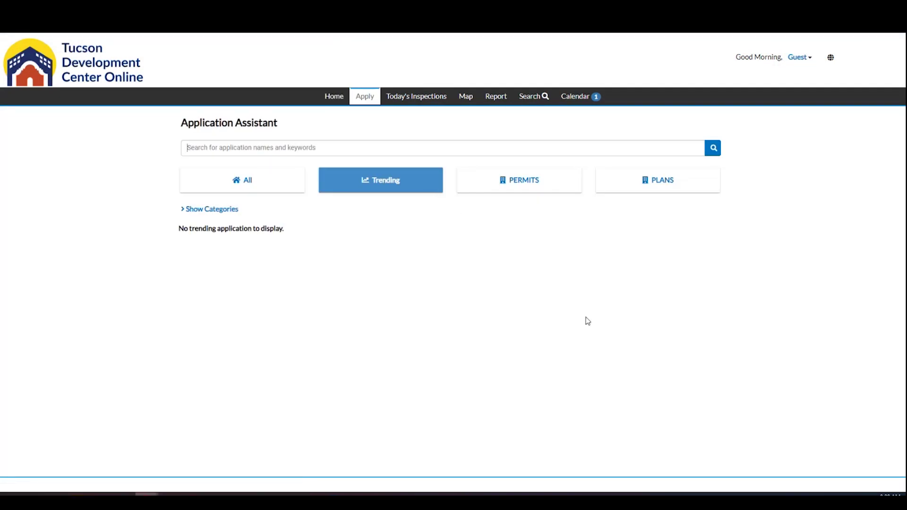
{"action": "left_click", "coordinate": [246, 186]}
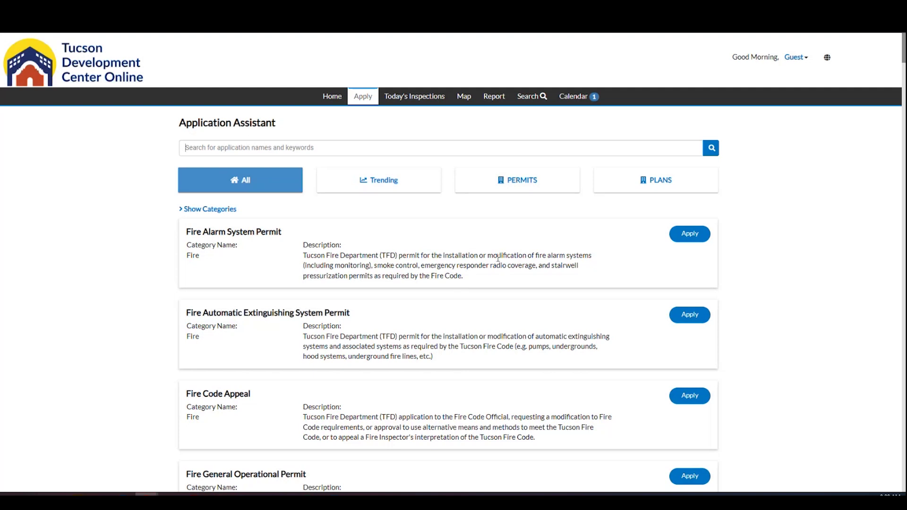
Search the application list for the keyword 'radio' and read the matching descriptions
{"action": "left_click_drag", "start_coordinate": [536, 267], "coordinate": [493, 263]}
{"action": "left_click", "coordinate": [586, 277]}
{"action": "type", "text": "radio"}
{"action": "key", "text": "Return"}
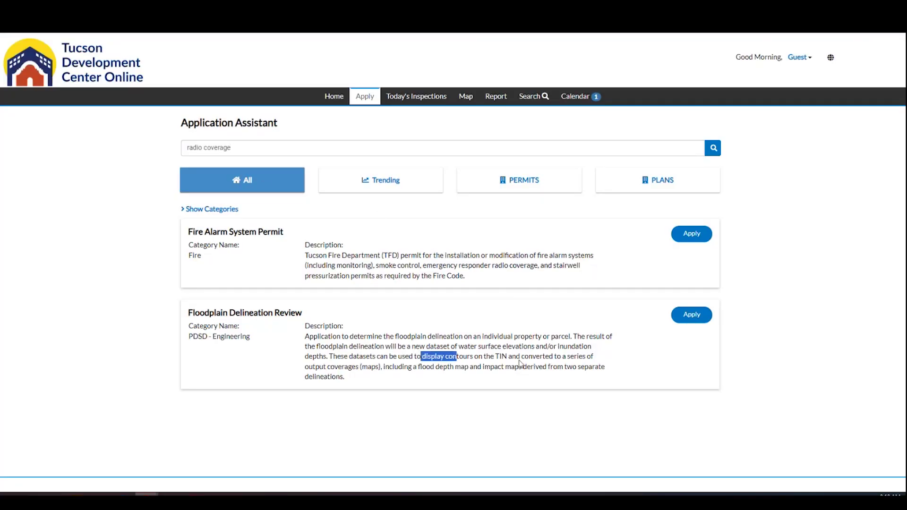
{"action": "left_click_drag", "start_coordinate": [436, 358], "coordinate": [188, 312]}
{"action": "left_click_drag", "start_coordinate": [451, 347], "coordinate": [523, 367]}
Filter the results by Plans, then Permits, clear the keyword to list everything, then return Home
{"action": "left_click", "coordinate": [218, 210]}
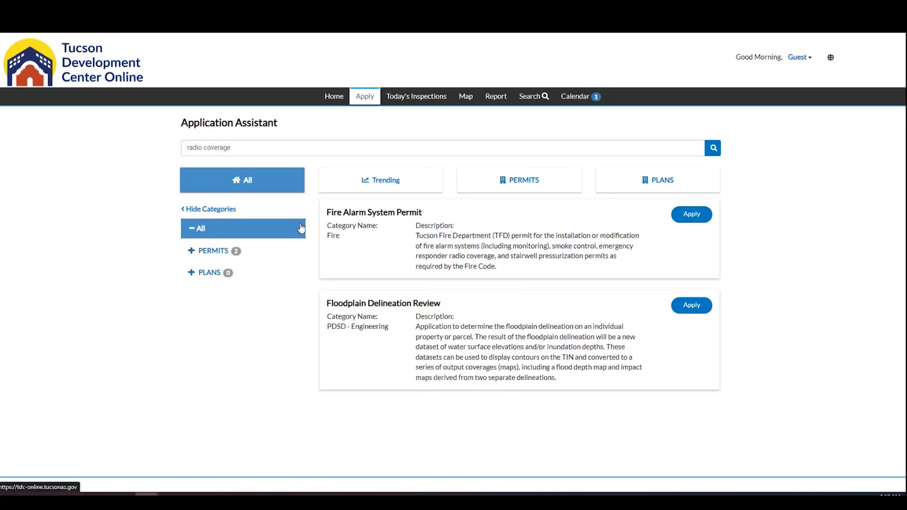
{"action": "left_click", "coordinate": [224, 269]}
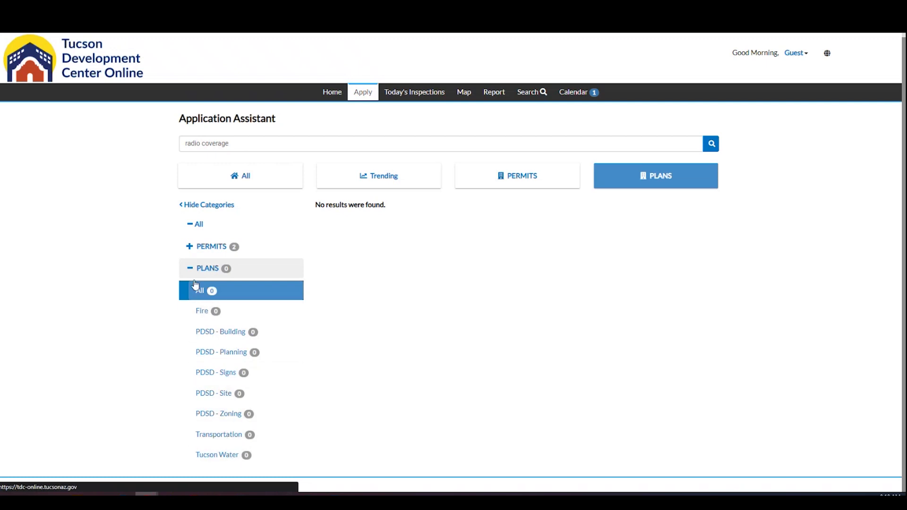
{"action": "left_click", "coordinate": [192, 246]}
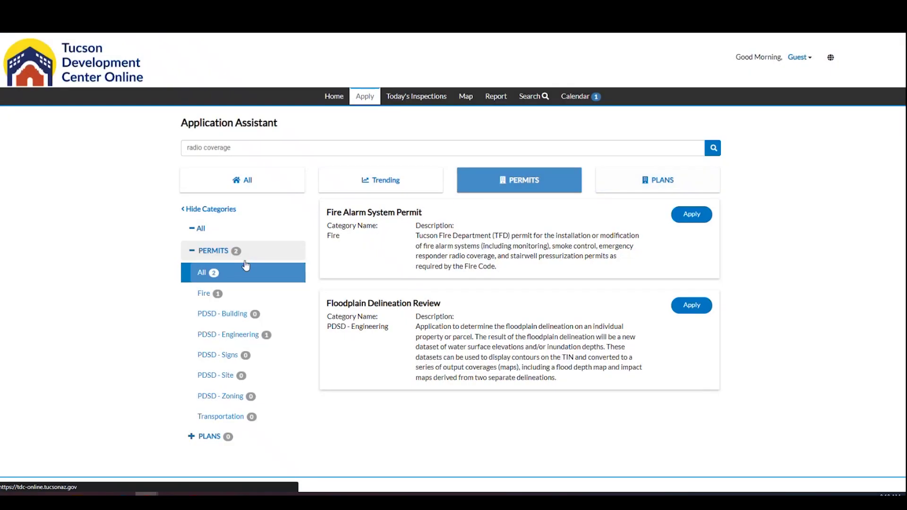
{"action": "left_click_drag", "start_coordinate": [259, 149], "coordinate": [150, 145]}
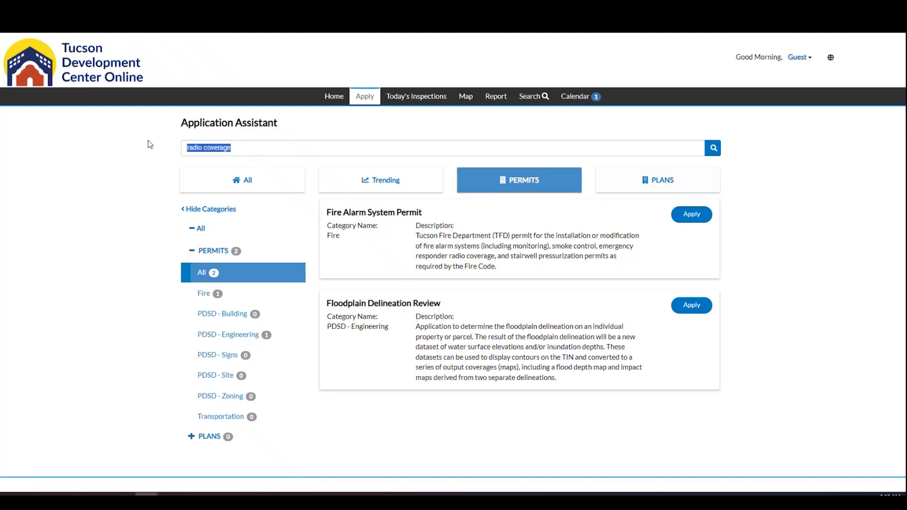
{"action": "key", "text": "BackSpace"}
{"action": "left_click", "coordinate": [243, 183]}
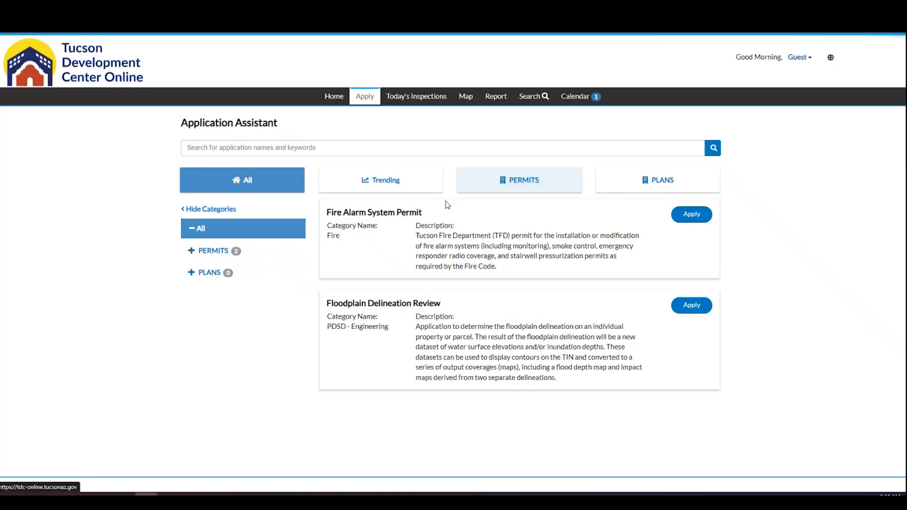
{"action": "left_click", "coordinate": [712, 149]}
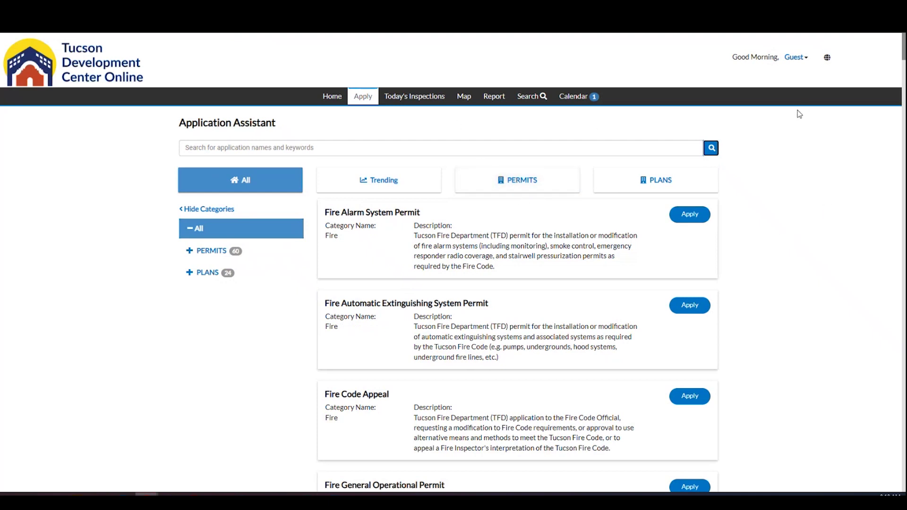
{"action": "left_click", "coordinate": [333, 96]}
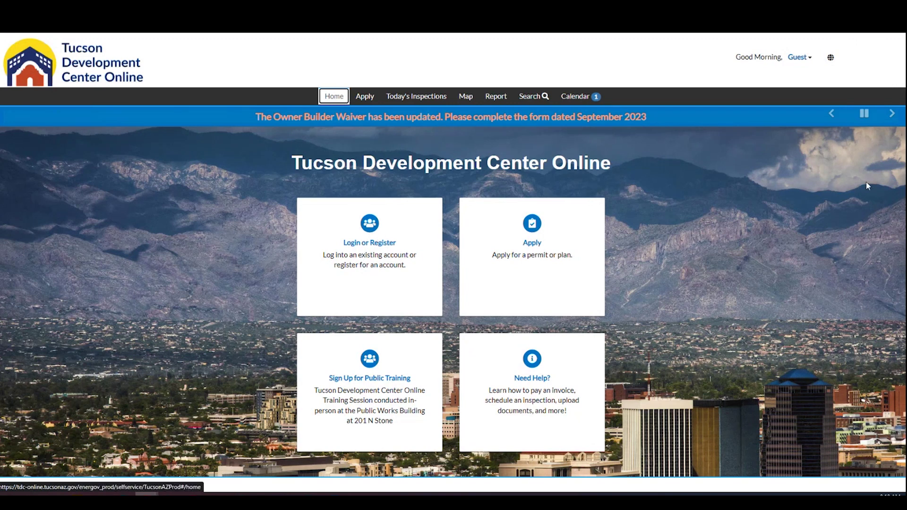
Open the translation language list without changing it, then reach Login or Register through the Guest menu
{"action": "left_click", "coordinate": [830, 58]}
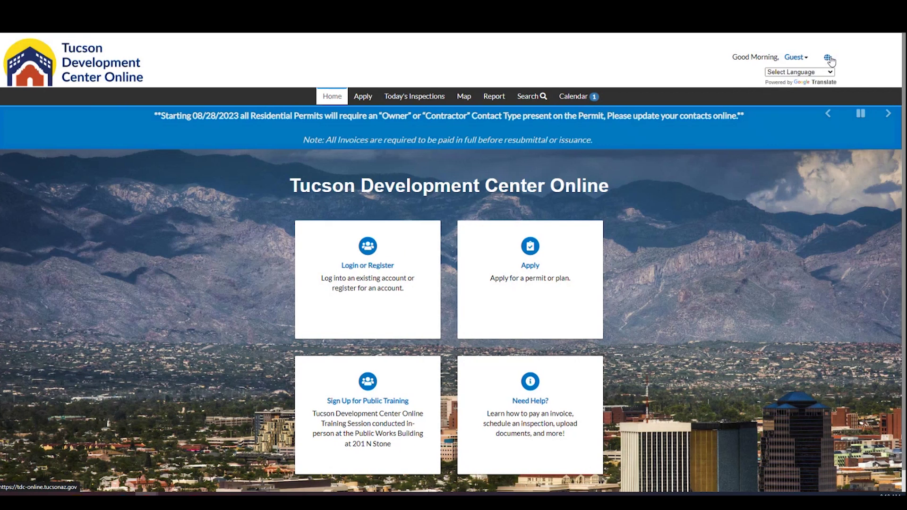
{"action": "left_click", "coordinate": [822, 72]}
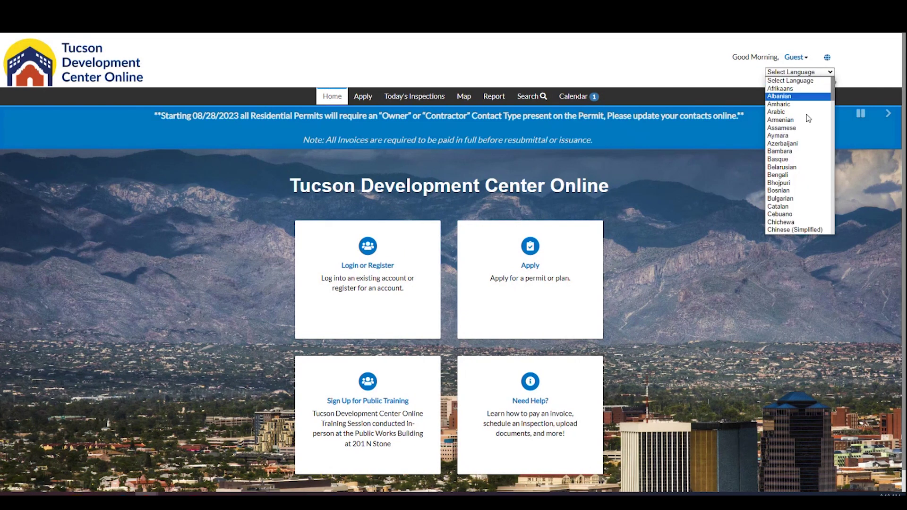
{"action": "left_click", "coordinate": [693, 60]}
{"action": "left_click", "coordinate": [798, 59]}
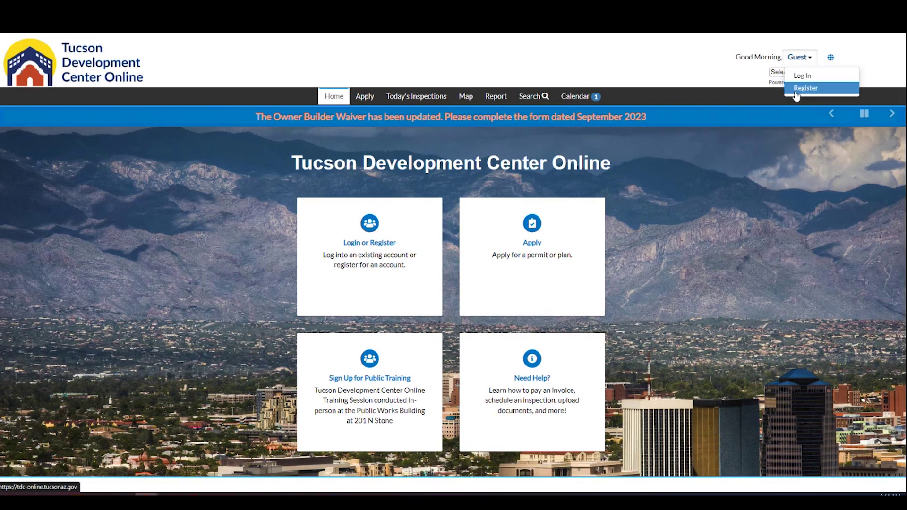
{"action": "left_click", "coordinate": [390, 239]}
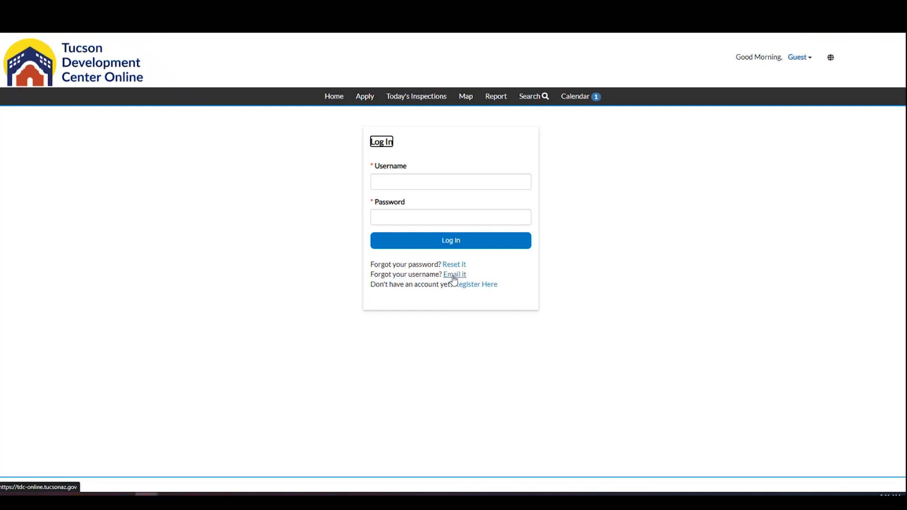
Start registration by ticking the acknowledgement, pasting an email address and submitting it
{"action": "left_click", "coordinate": [484, 286]}
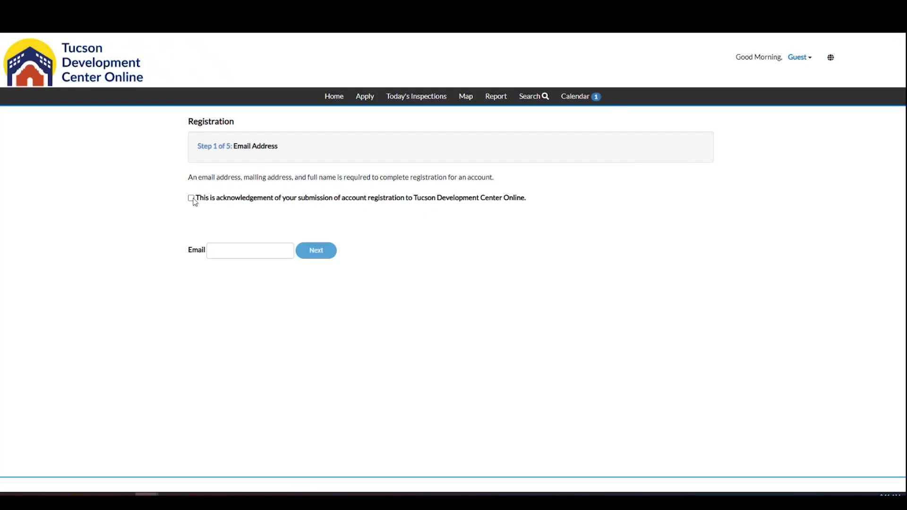
{"action": "left_click", "coordinate": [240, 253]}
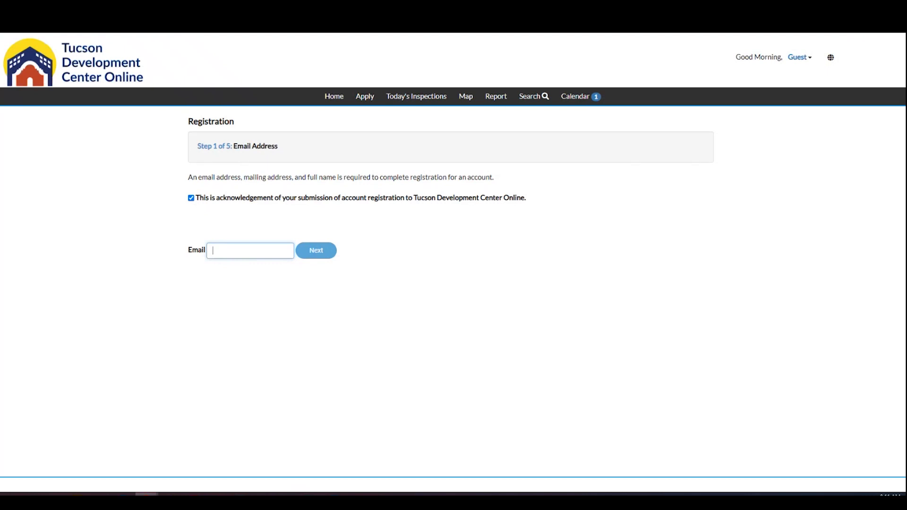
{"action": "key", "text": "Tab"}
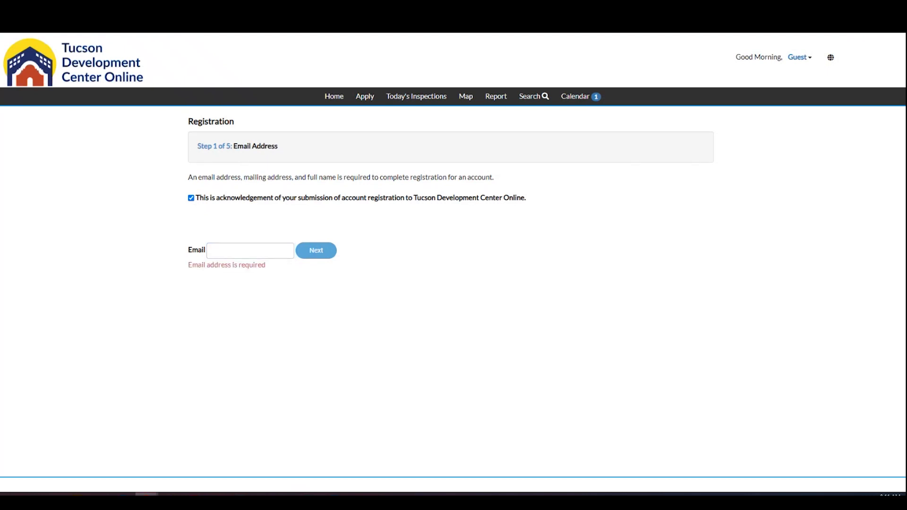
{"action": "left_click", "coordinate": [246, 253]}
{"action": "key", "text": "ctrl+v"}
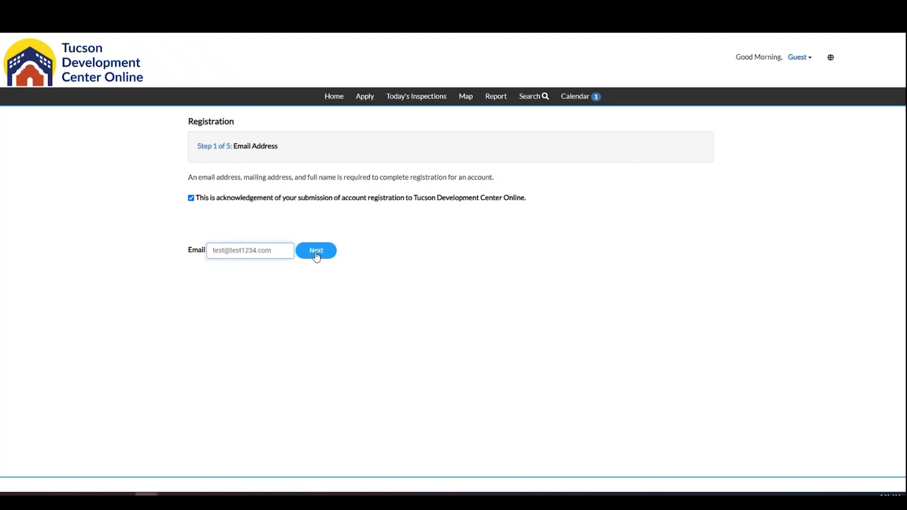
{"action": "left_click", "coordinate": [323, 255]}
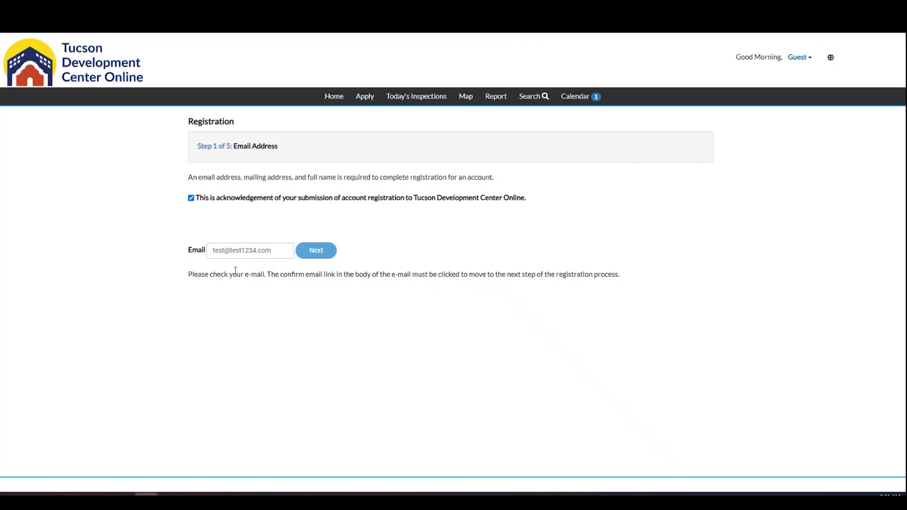
Review the check-your-email instructions and the entered address, then open the Guest menu
{"action": "left_click_drag", "start_coordinate": [231, 273], "coordinate": [711, 278]}
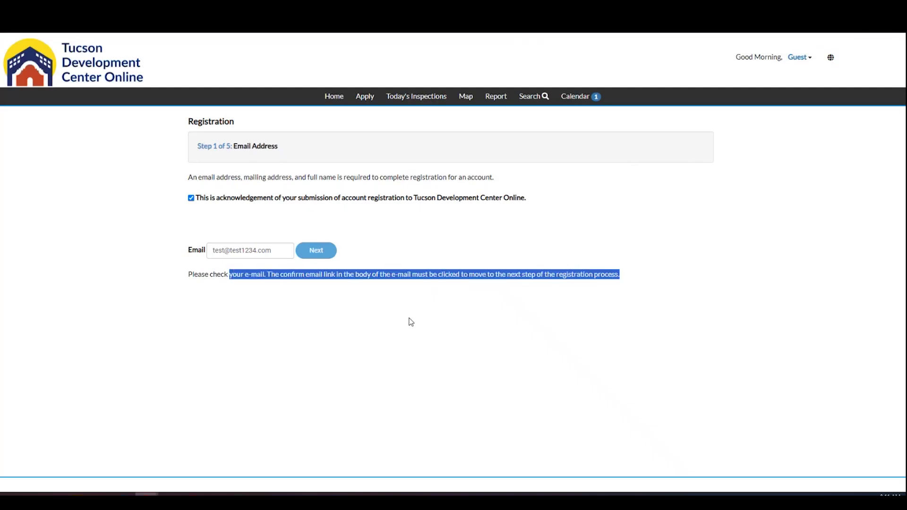
{"action": "left_click", "coordinate": [232, 249]}
{"action": "left_click_drag", "start_coordinate": [271, 252], "coordinate": [177, 254]}
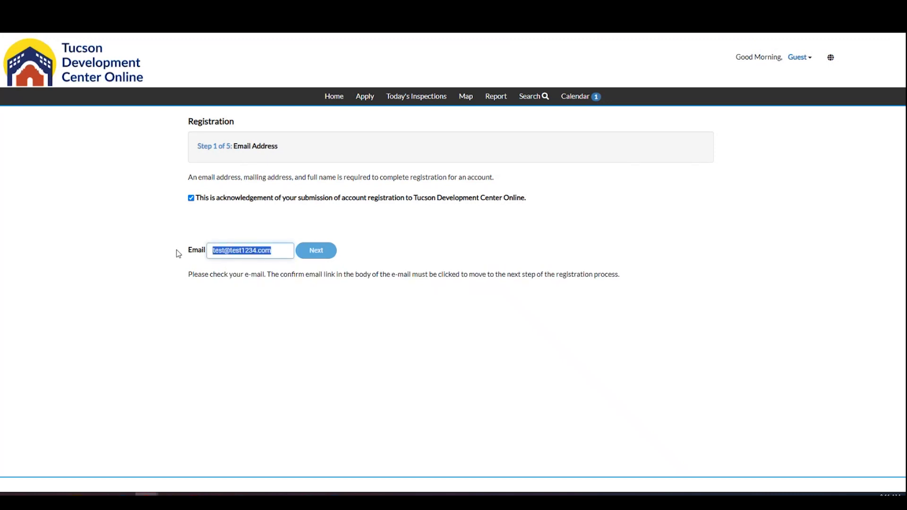
{"action": "left_click", "coordinate": [256, 283]}
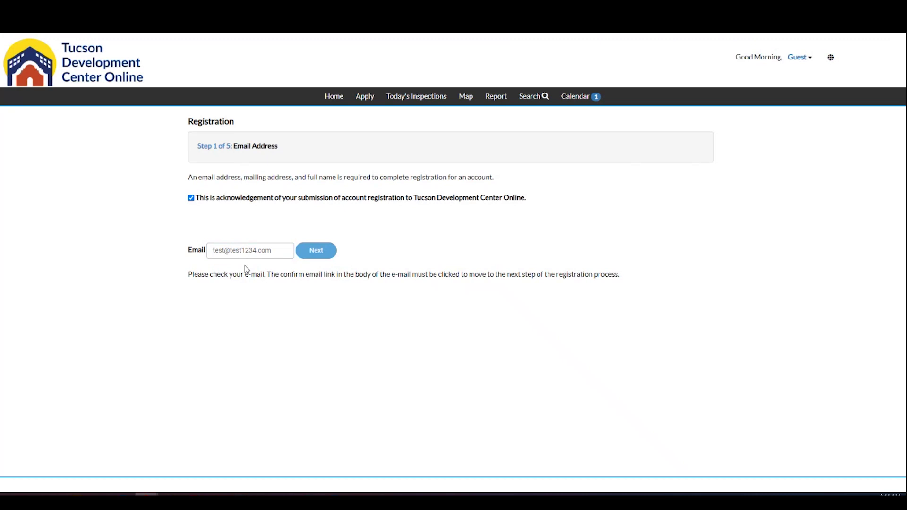
{"action": "left_click", "coordinate": [800, 58]}
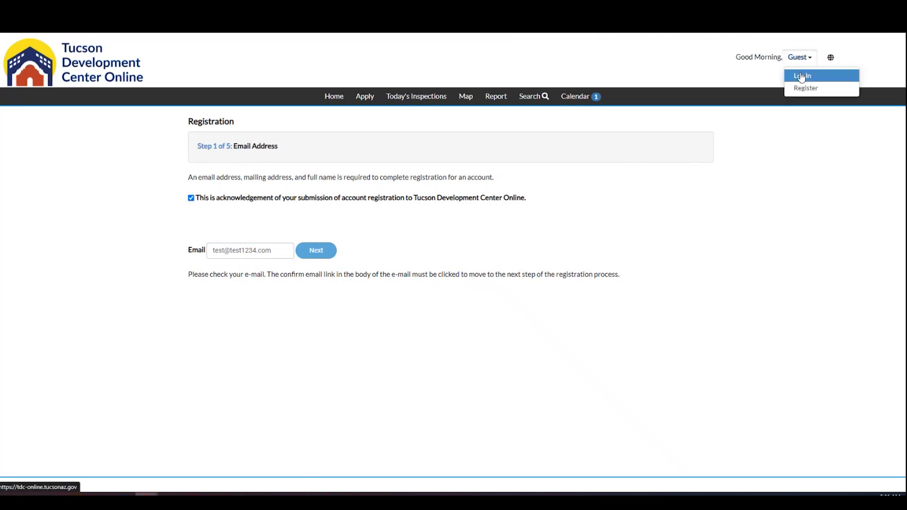
Log in on the Log In page using the browser's saved username and password
{"action": "left_click", "coordinate": [802, 77]}
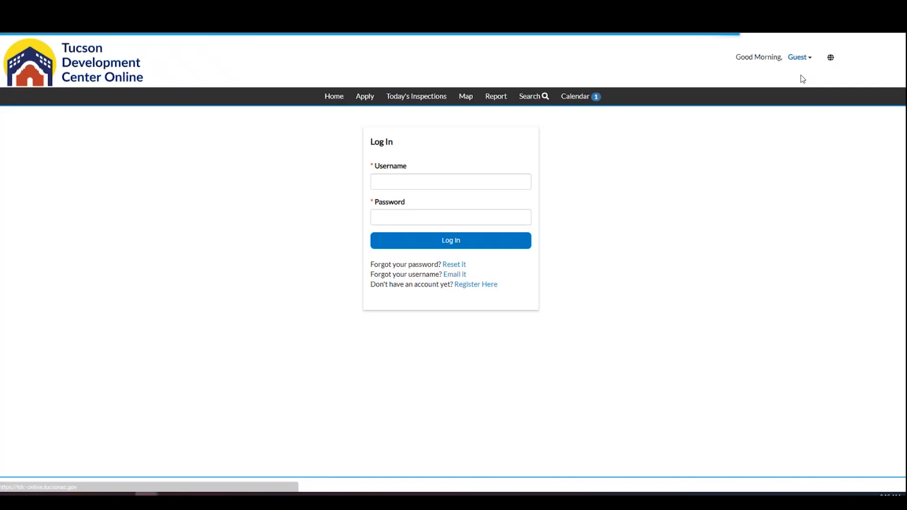
{"action": "left_click", "coordinate": [415, 181]}
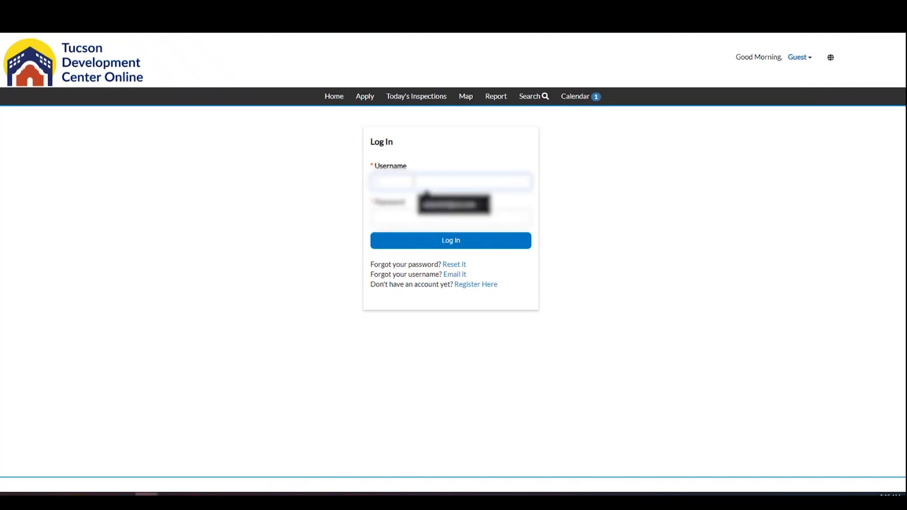
{"action": "left_click", "coordinate": [491, 204]}
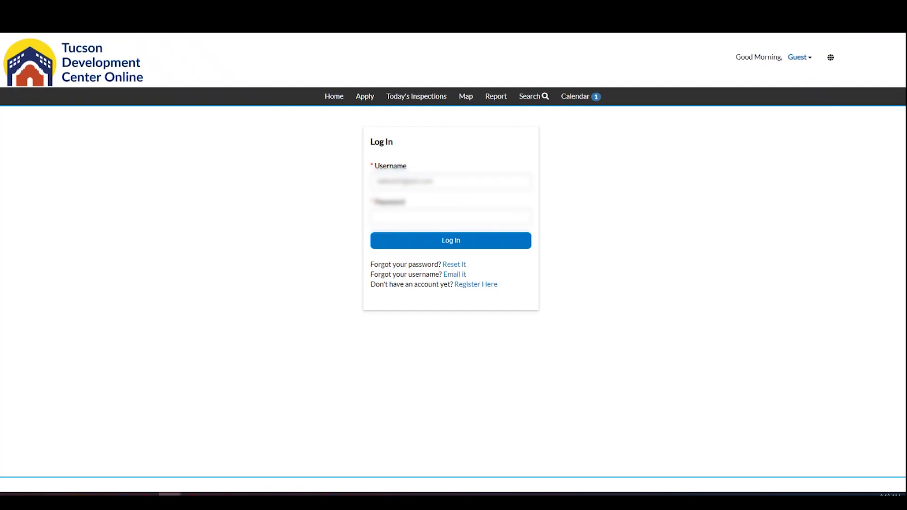
{"action": "left_click", "coordinate": [407, 215]}
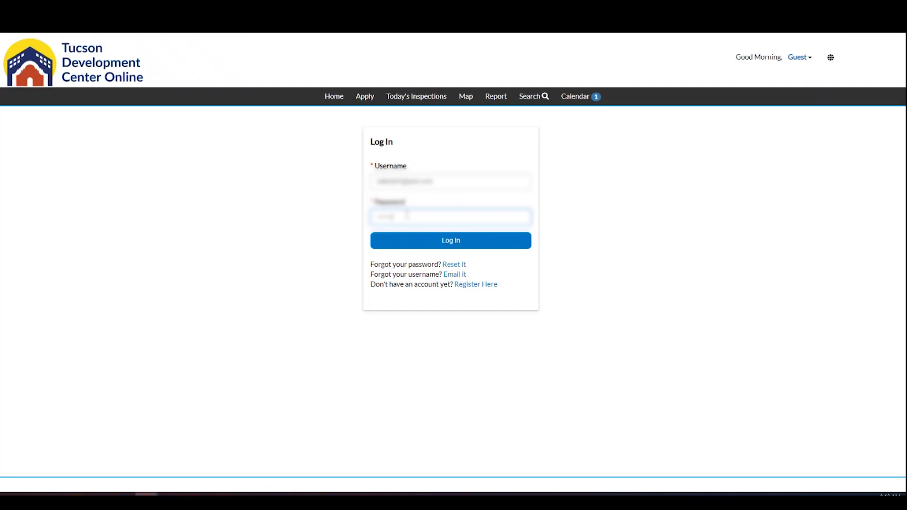
{"action": "key", "text": "Return"}
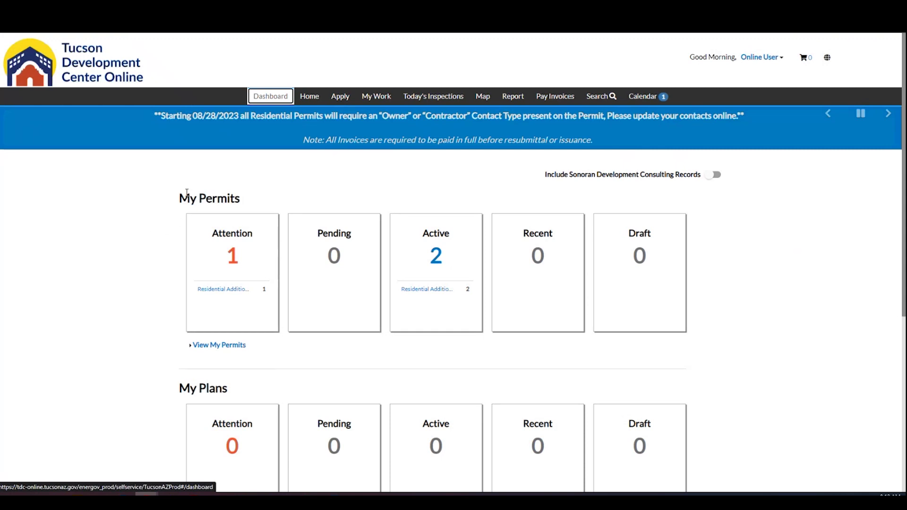
Scroll through the dashboard, open the full My Plans list, then return to the Dashboard
{"action": "scroll", "coordinate": [211, 325], "scroll_direction": "down", "scroll_amount": 6}
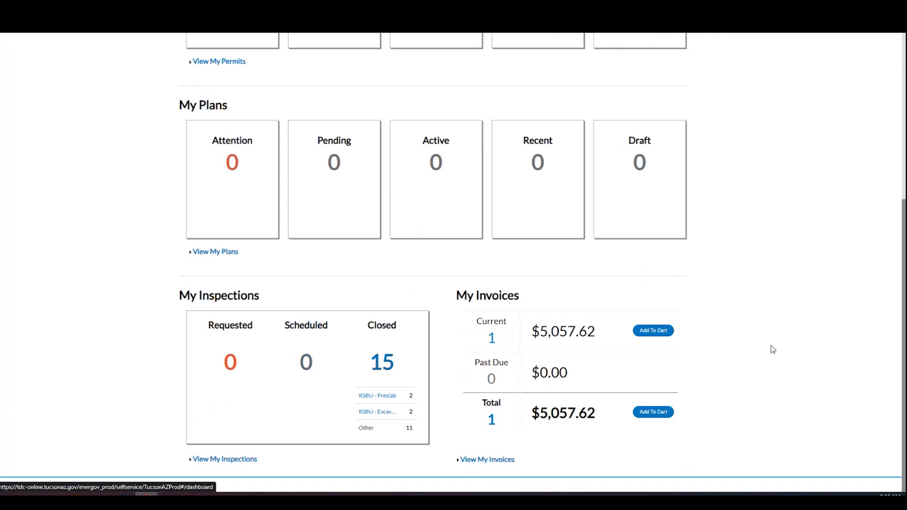
{"action": "scroll", "coordinate": [778, 348], "scroll_direction": "up", "scroll_amount": 6}
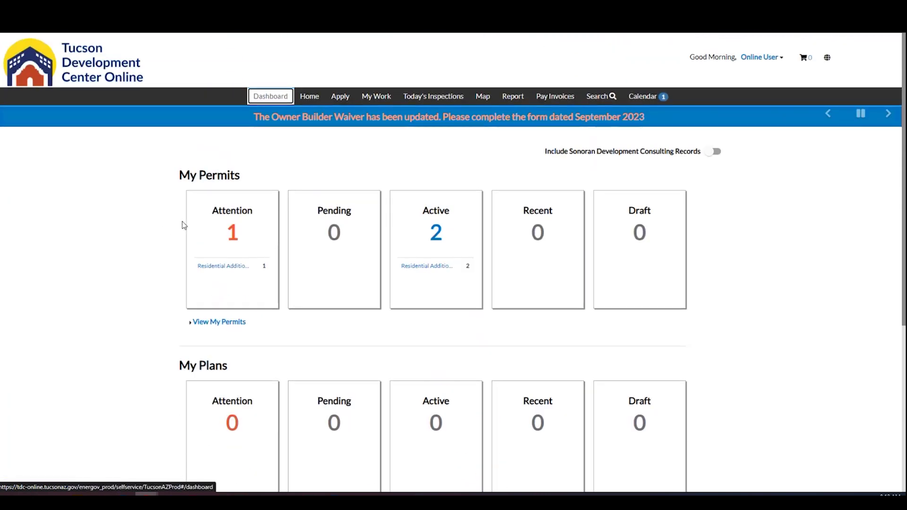
{"action": "scroll", "coordinate": [802, 256], "scroll_direction": "down", "scroll_amount": 1}
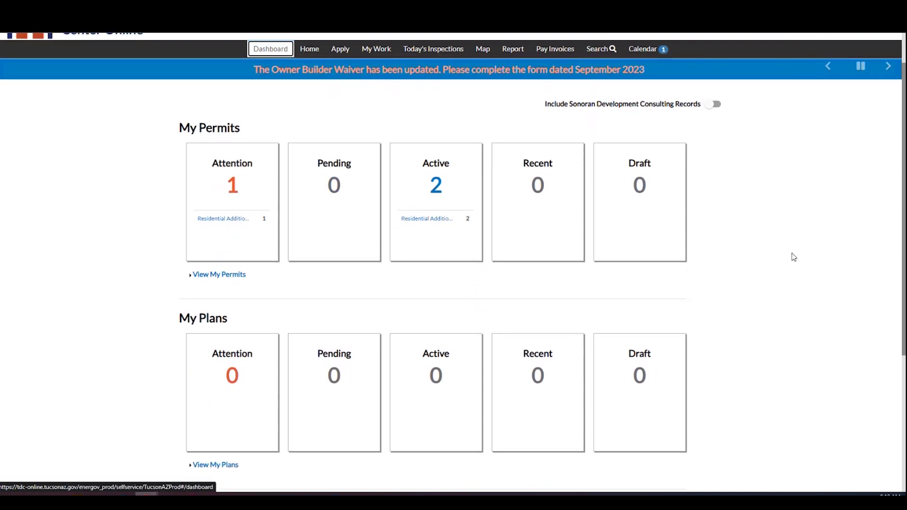
{"action": "mouse_move", "coordinate": [320, 203]}
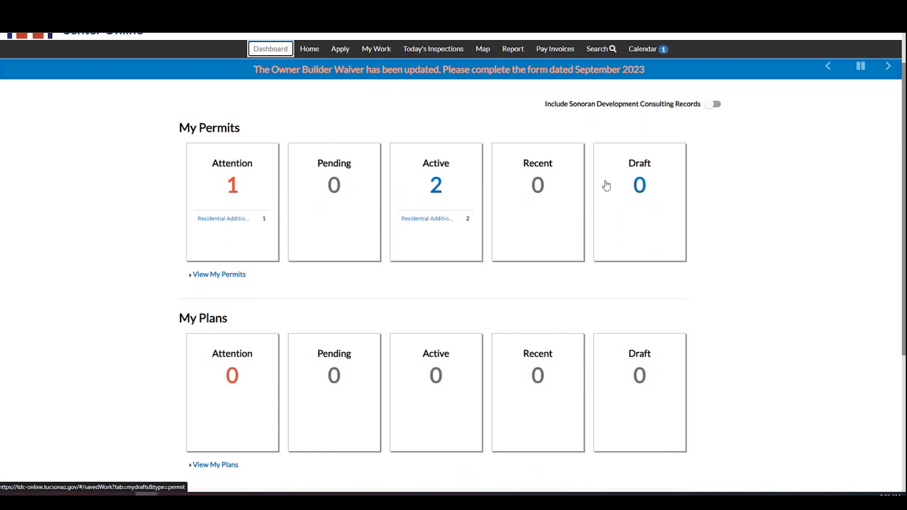
{"action": "scroll", "coordinate": [680, 229], "scroll_direction": "down", "scroll_amount": 1}
{"action": "scroll", "coordinate": [690, 232], "scroll_direction": "down", "scroll_amount": 4}
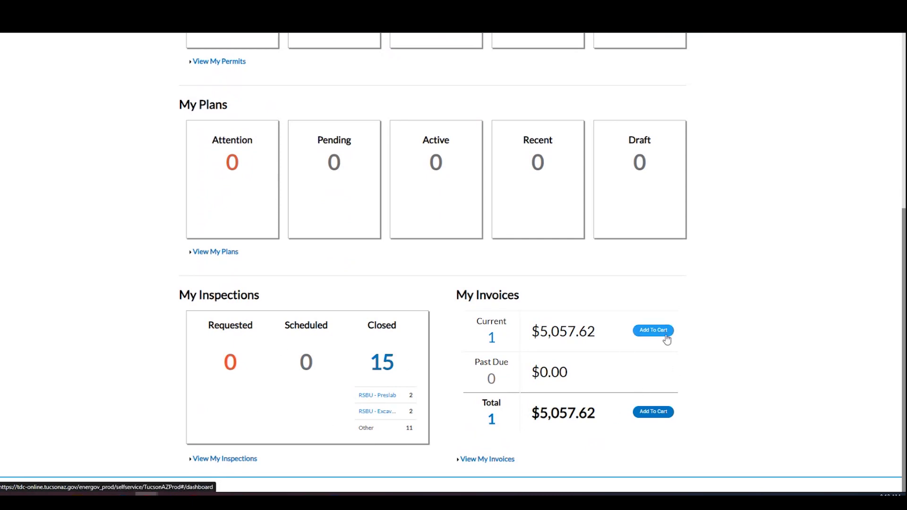
{"action": "left_click", "coordinate": [213, 254]}
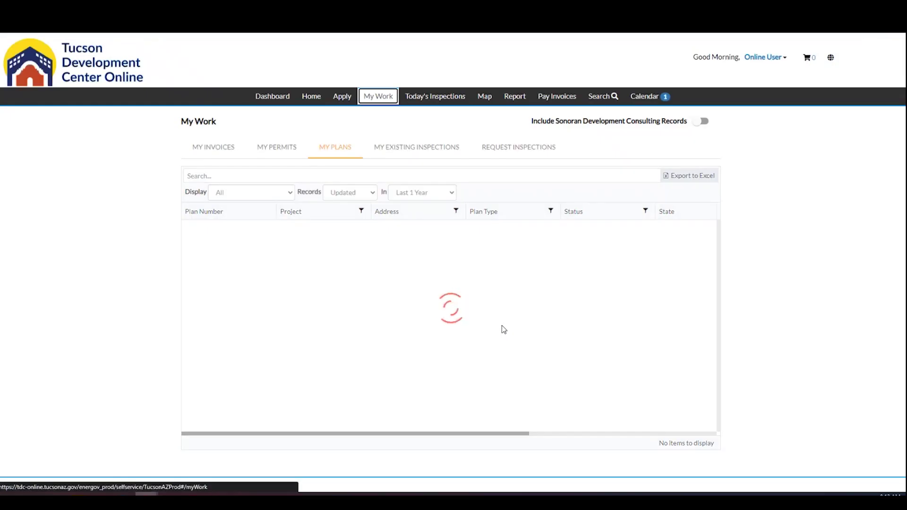
{"action": "left_click", "coordinate": [272, 97]}
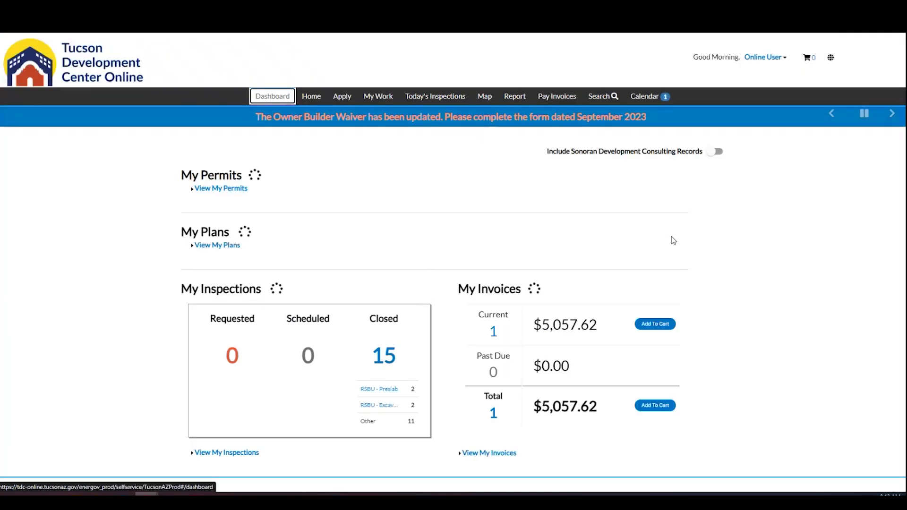
{"action": "scroll", "coordinate": [732, 331], "scroll_direction": "down", "scroll_amount": 3}
{"action": "scroll", "coordinate": [733, 331], "scroll_direction": "down", "scroll_amount": 3}
{"action": "scroll", "coordinate": [691, 332], "scroll_direction": "up", "scroll_amount": 6}
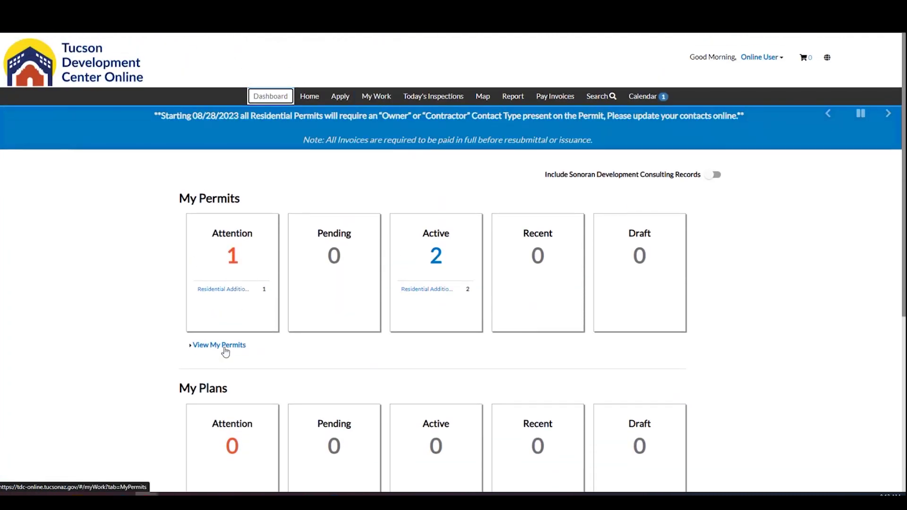
Open My Permits and glance at the My Invoices and My Plans lists before returning
{"action": "left_click", "coordinate": [225, 347]}
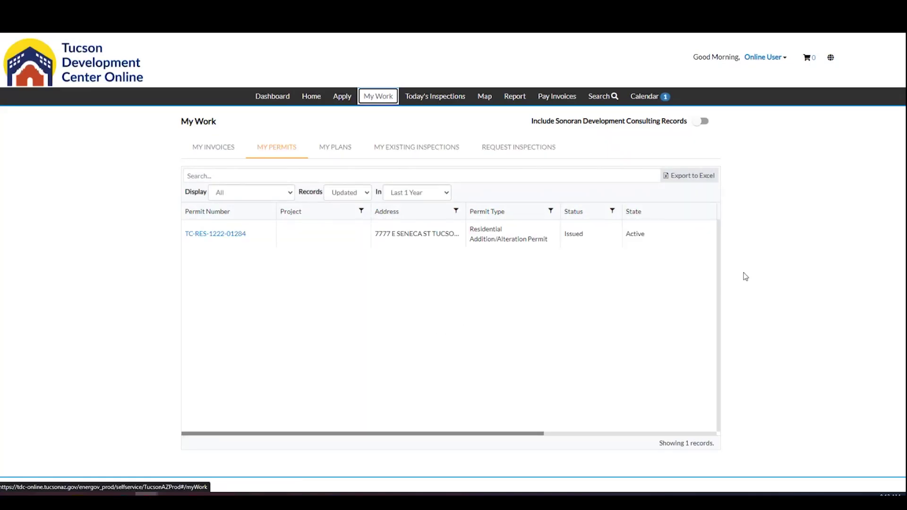
{"action": "left_click", "coordinate": [216, 152]}
{"action": "left_click", "coordinate": [273, 150]}
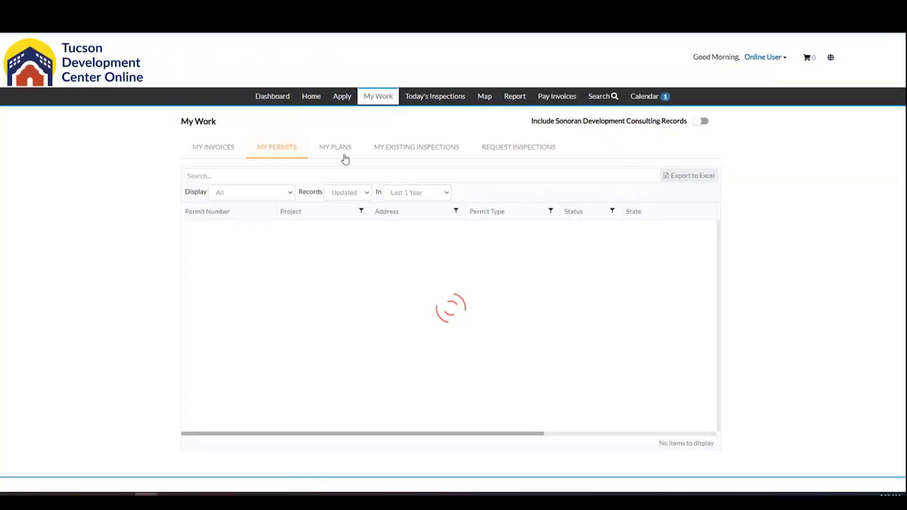
{"action": "left_click", "coordinate": [342, 151]}
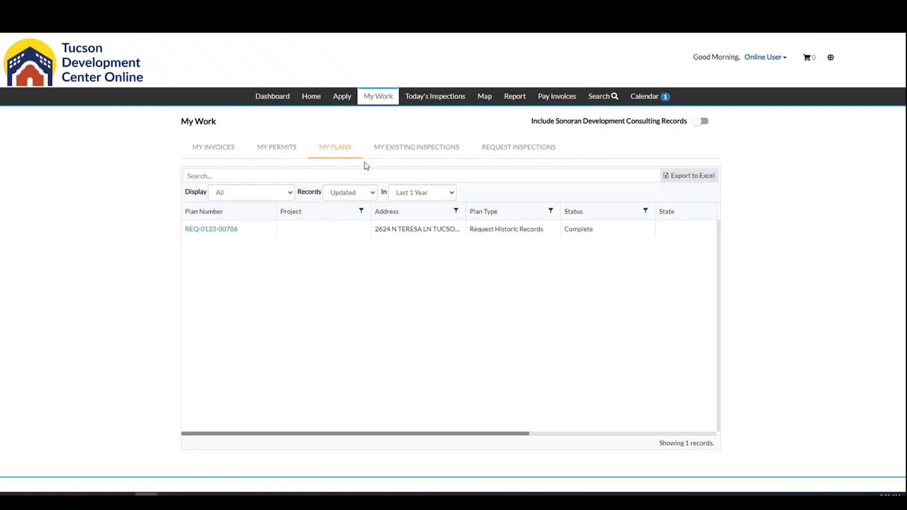
{"action": "left_click", "coordinate": [292, 153]}
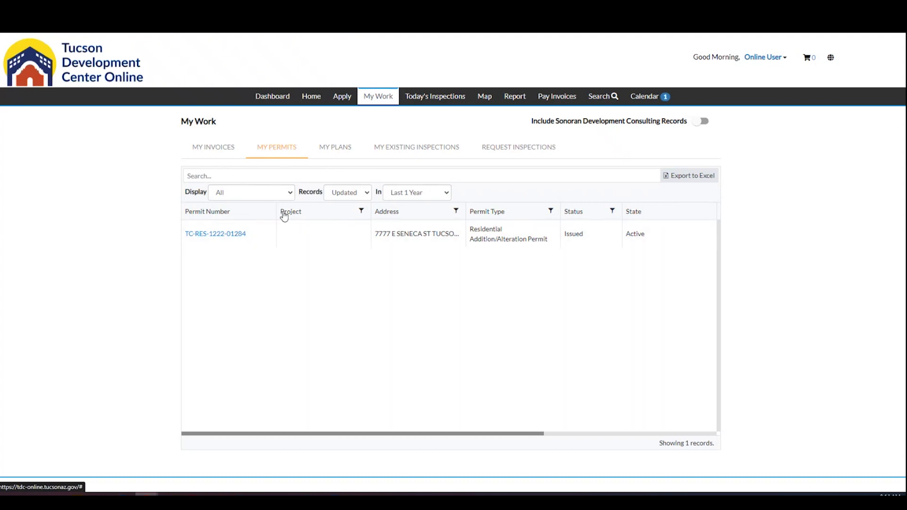
Filter permits to a Specified Range starting 1/1/2018 and run the search
{"action": "left_click", "coordinate": [447, 198]}
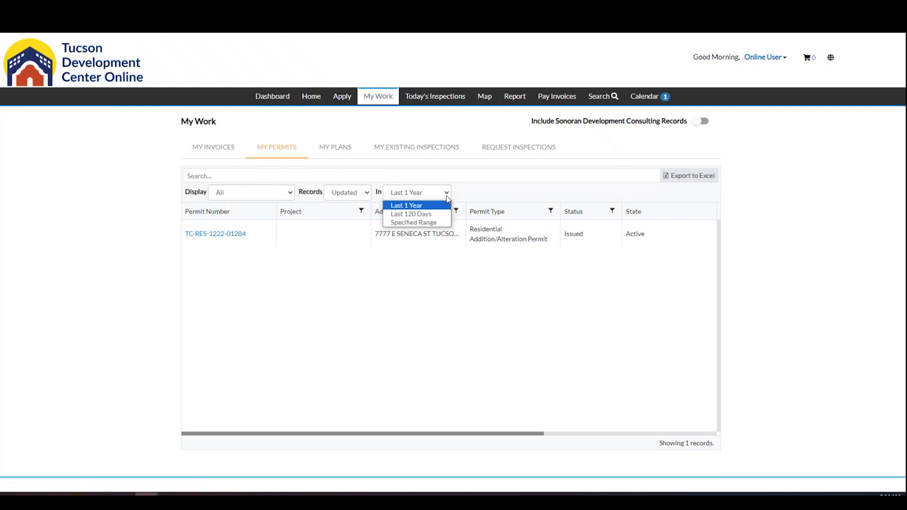
{"action": "left_click", "coordinate": [429, 223]}
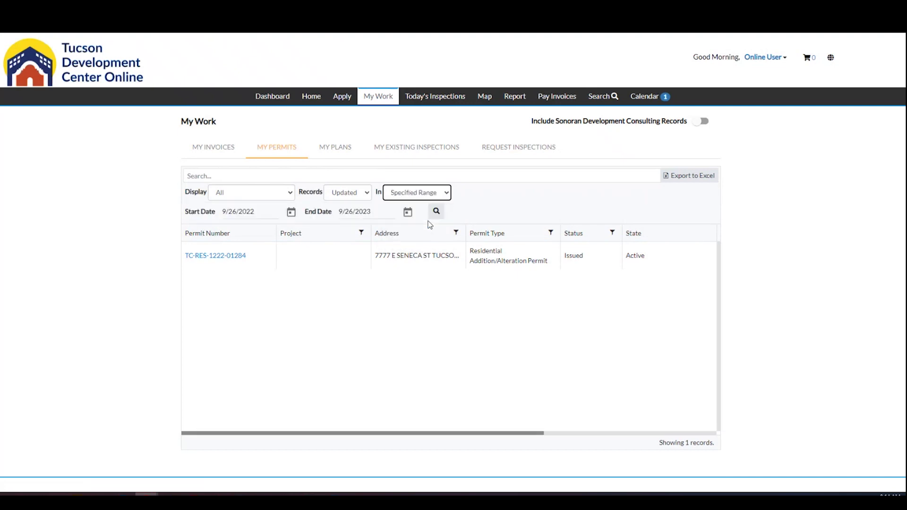
{"action": "left_click", "coordinate": [292, 213]}
{"action": "scroll", "coordinate": [281, 273], "scroll_direction": "up", "scroll_amount": 5}
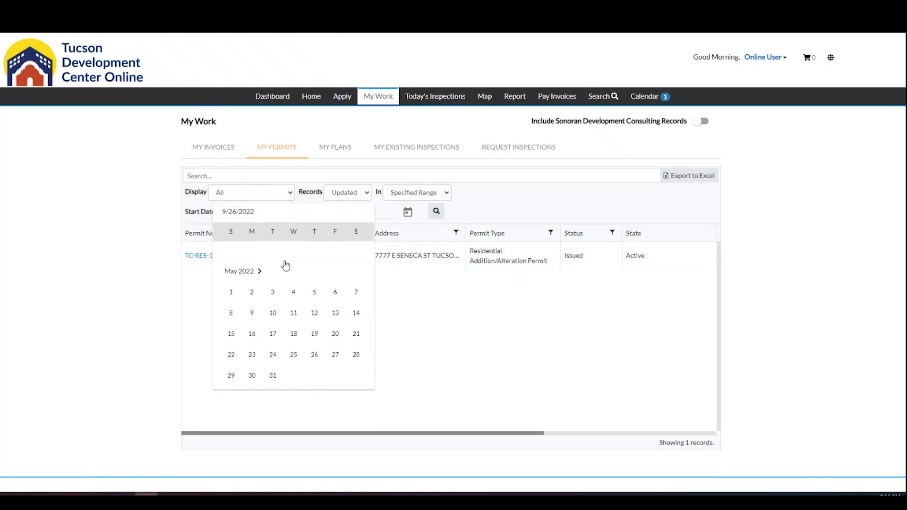
{"action": "left_click", "coordinate": [239, 268]}
{"action": "scroll", "coordinate": [269, 254], "scroll_direction": "up", "scroll_amount": 5}
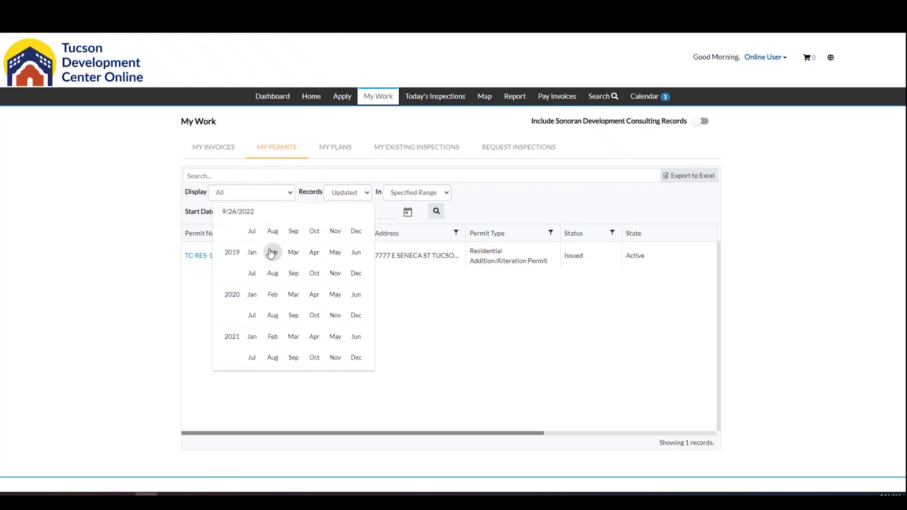
{"action": "left_click", "coordinate": [250, 261]}
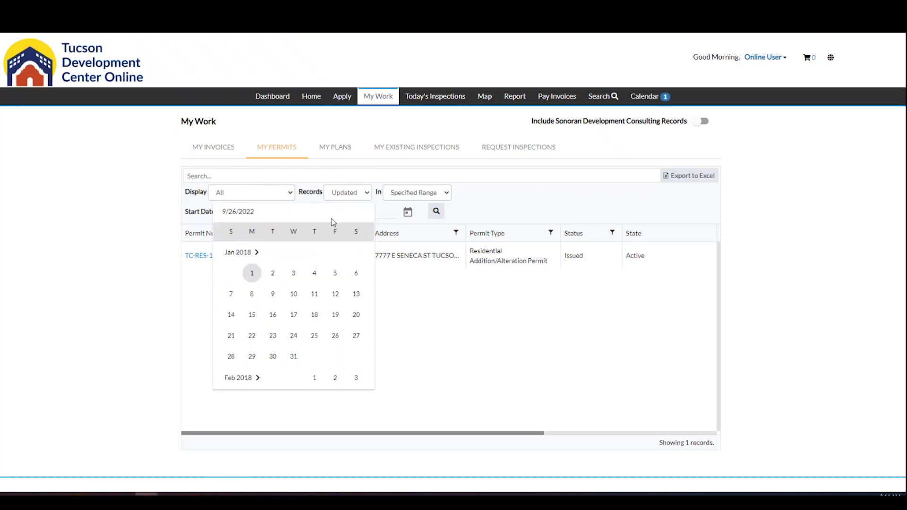
{"action": "left_click", "coordinate": [249, 274]}
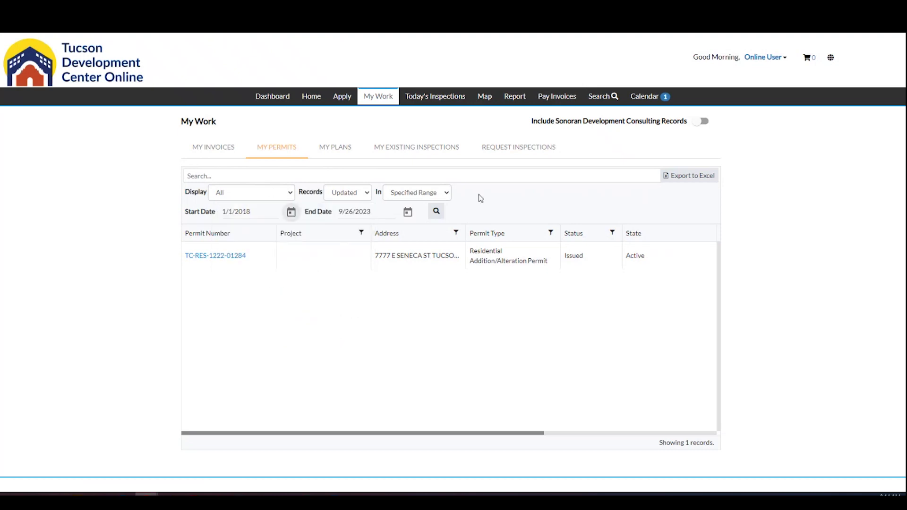
{"action": "left_click", "coordinate": [436, 211]}
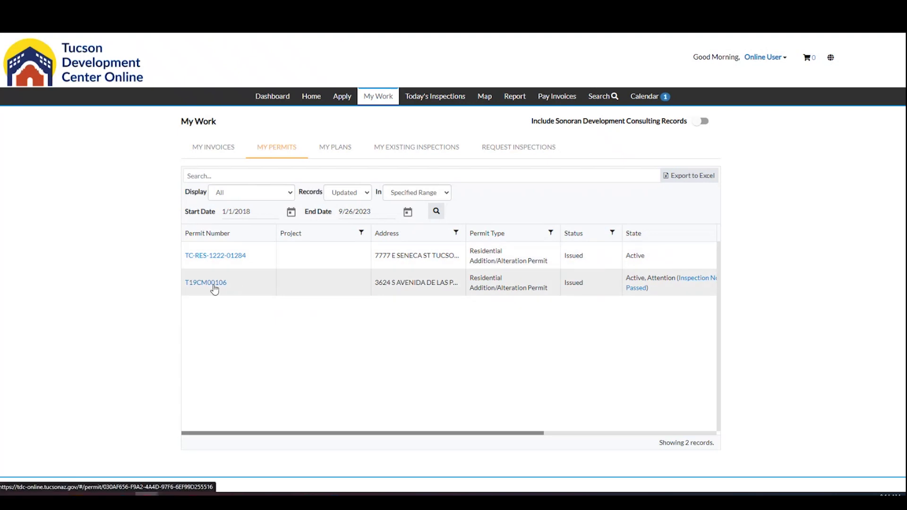
Open permit TC-RES-1222-01284 and scroll through its details
{"action": "left_click", "coordinate": [221, 257]}
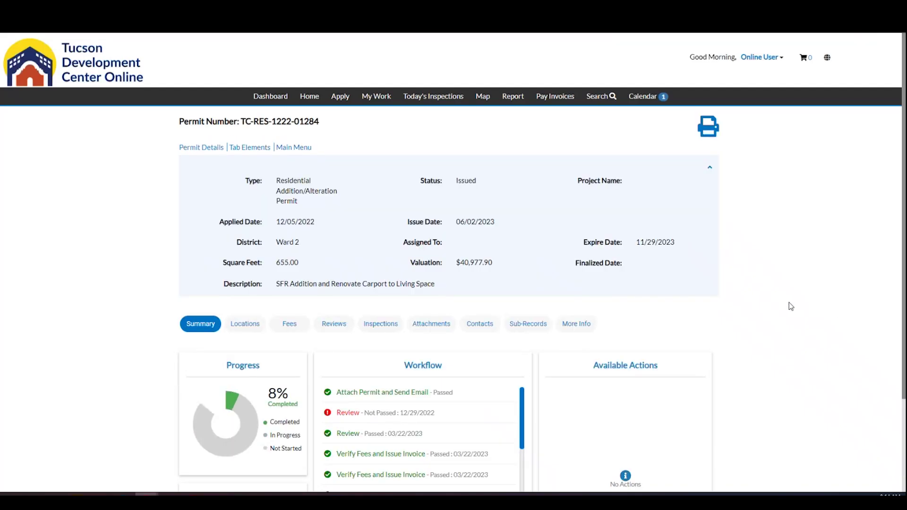
{"action": "scroll", "coordinate": [787, 306], "scroll_direction": "down", "scroll_amount": 2}
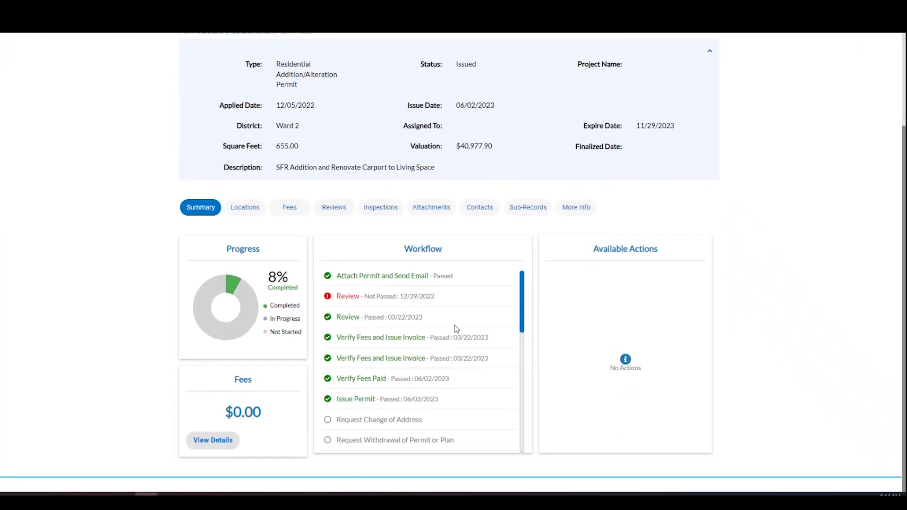
{"action": "scroll", "coordinate": [772, 321], "scroll_direction": "up", "scroll_amount": 1}
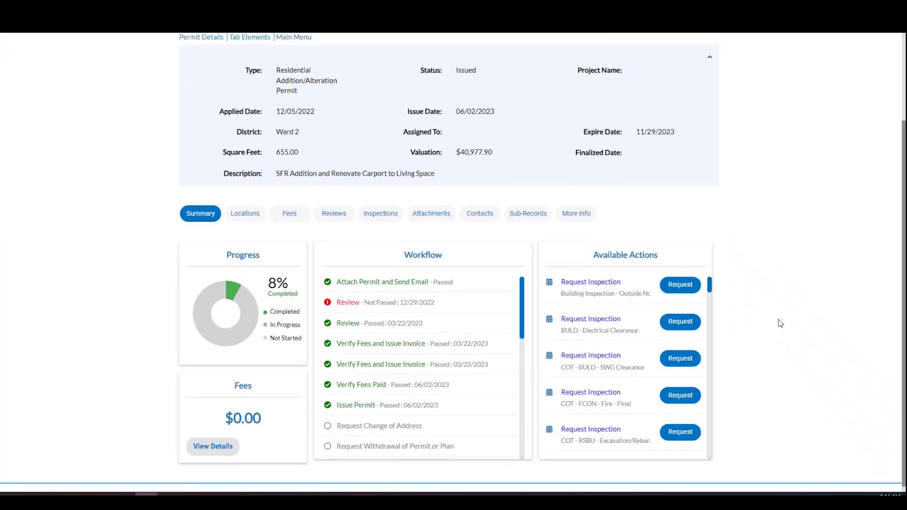
{"action": "scroll", "coordinate": [780, 321], "scroll_direction": "up", "scroll_amount": 2}
{"action": "scroll", "coordinate": [780, 321], "scroll_direction": "down", "scroll_amount": 3}
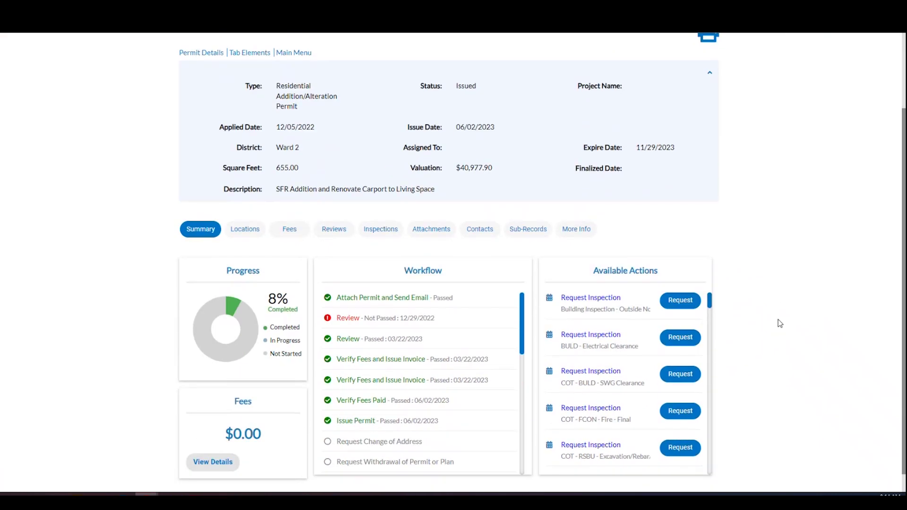
{"action": "scroll", "coordinate": [779, 324], "scroll_direction": "down", "scroll_amount": 1}
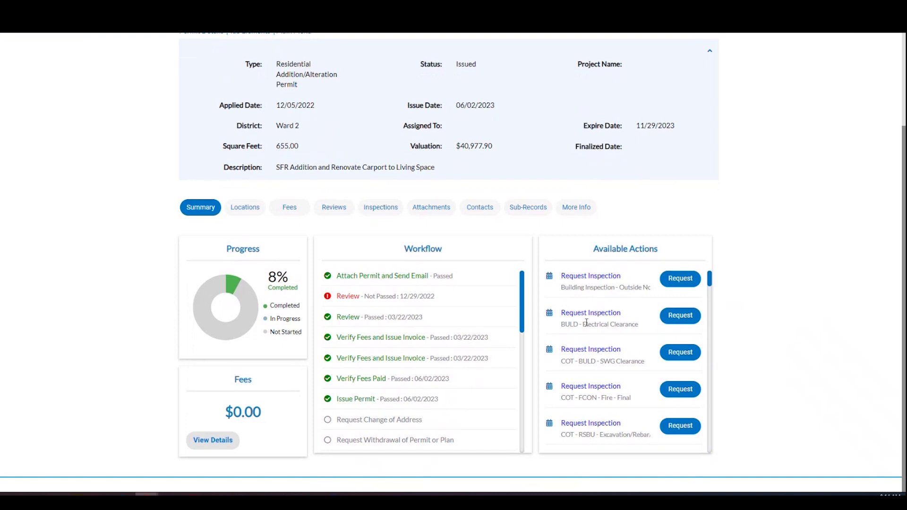
{"action": "scroll", "coordinate": [645, 318], "scroll_direction": "down", "scroll_amount": 5}
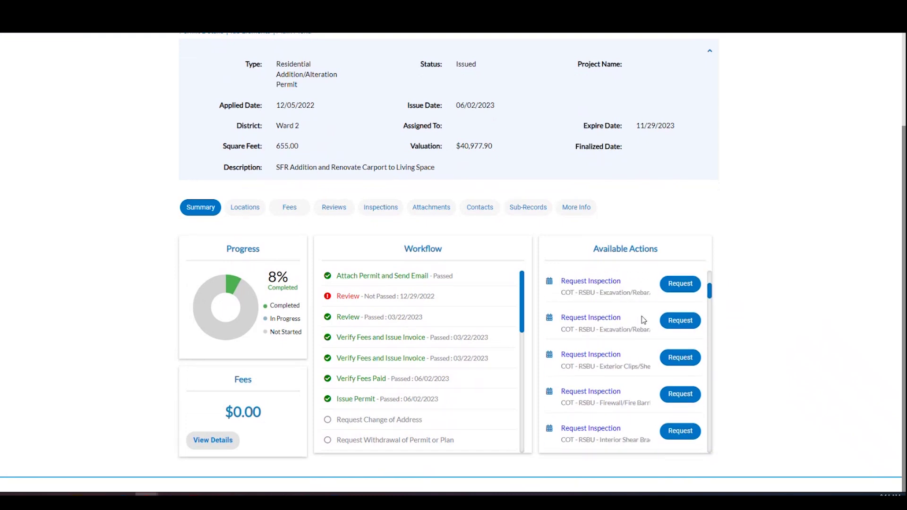
{"action": "scroll", "coordinate": [643, 321], "scroll_direction": "down", "scroll_amount": 6}
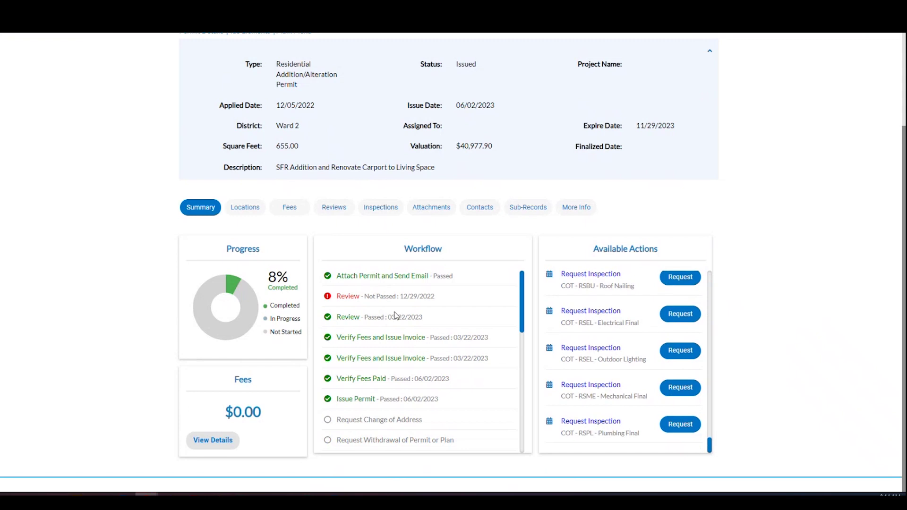
{"action": "scroll", "coordinate": [418, 357], "scroll_direction": "up", "scroll_amount": 2}
{"action": "scroll", "coordinate": [415, 358], "scroll_direction": "down", "scroll_amount": 2}
Step through the permit's Locations, Fees, Reviews, Inspections and Attachments tabs
{"action": "left_click", "coordinate": [241, 209]}
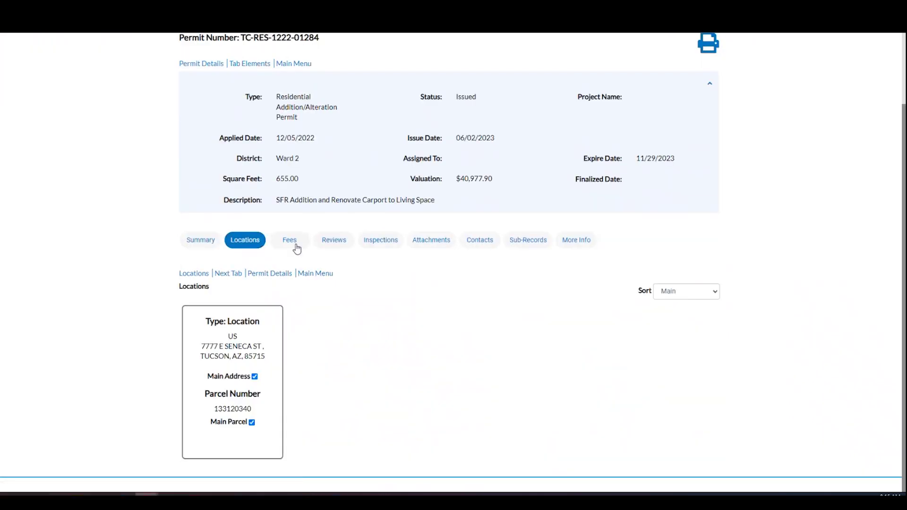
{"action": "left_click", "coordinate": [293, 244]}
{"action": "scroll", "coordinate": [610, 297], "scroll_direction": "down", "scroll_amount": 2}
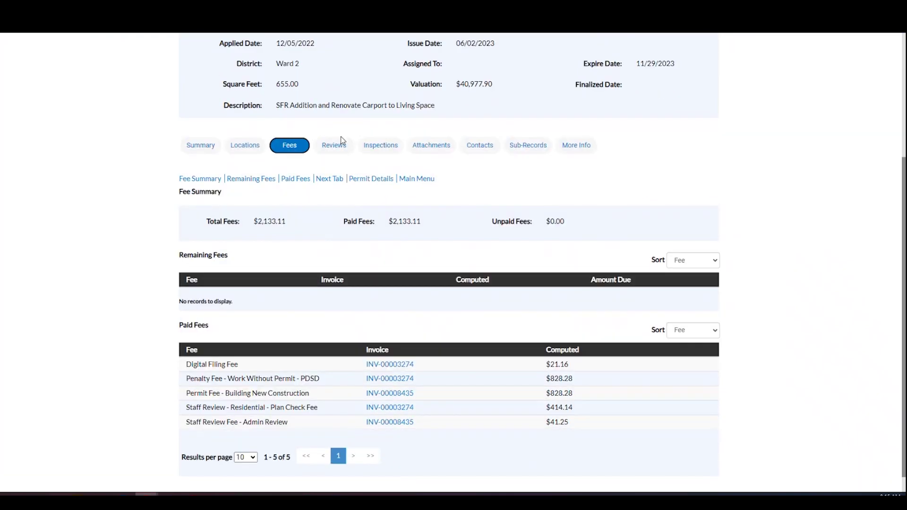
{"action": "left_click", "coordinate": [335, 150]}
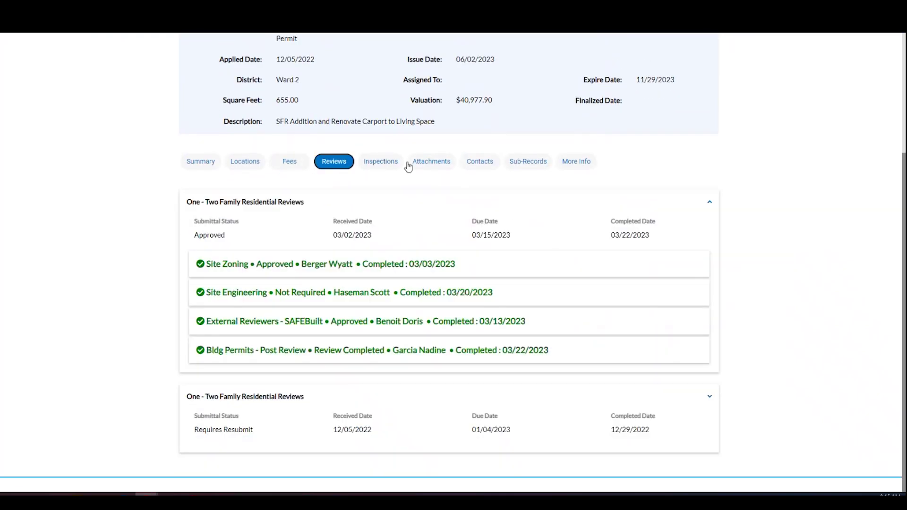
{"action": "left_click", "coordinate": [373, 164]}
{"action": "left_click", "coordinate": [426, 164]}
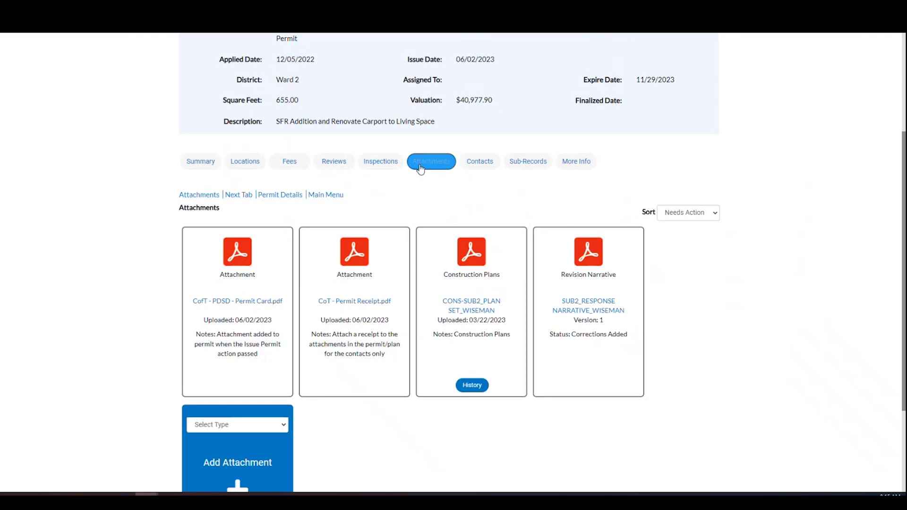
{"action": "scroll", "coordinate": [739, 316], "scroll_direction": "down", "scroll_amount": 1}
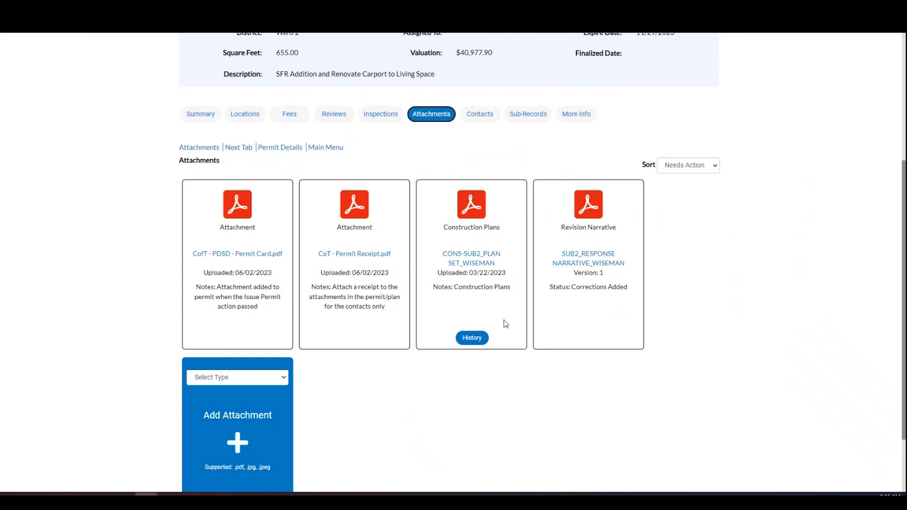
{"action": "scroll", "coordinate": [473, 299], "scroll_direction": "down", "scroll_amount": 1}
Check the Construction Plans file history, noting the earlier version with corrections, then close it
{"action": "left_click", "coordinate": [474, 293]}
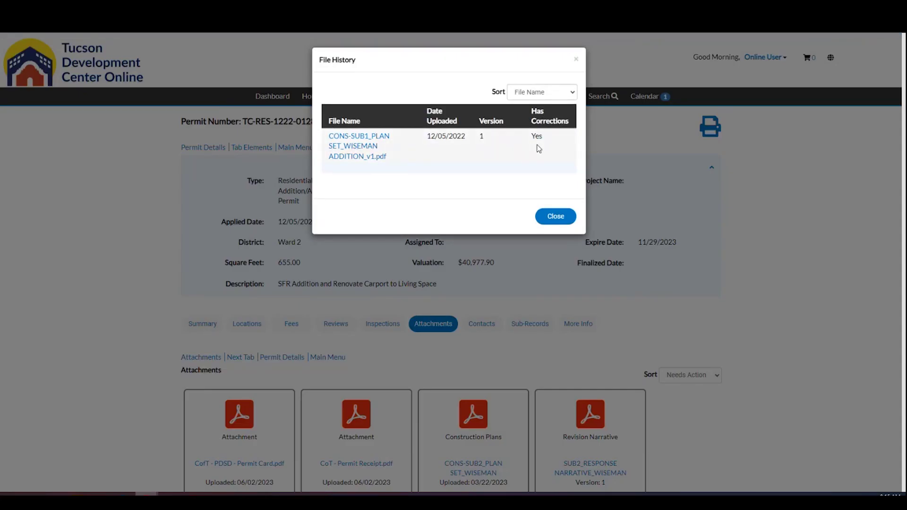
{"action": "left_click_drag", "start_coordinate": [530, 137], "coordinate": [553, 138]}
{"action": "left_click", "coordinate": [561, 221]}
{"action": "scroll", "coordinate": [733, 274], "scroll_direction": "down", "scroll_amount": 5}
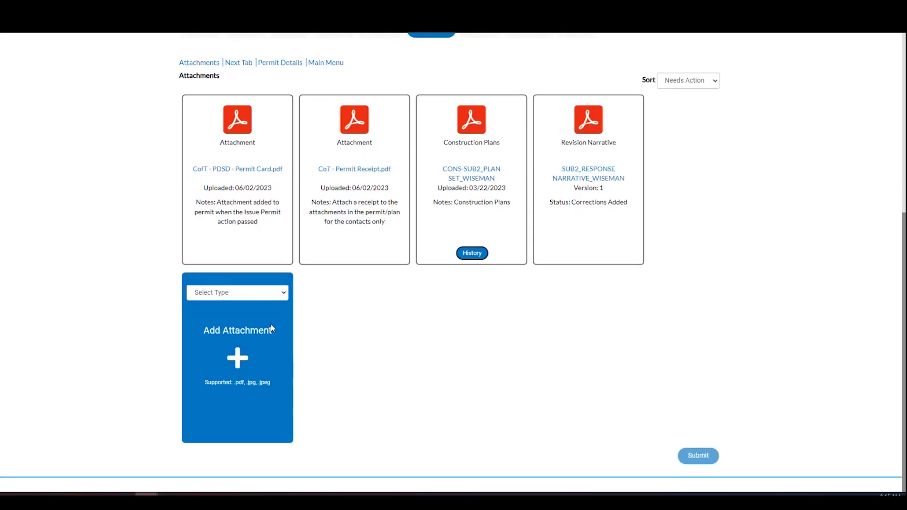
{"action": "left_click", "coordinate": [257, 297]}
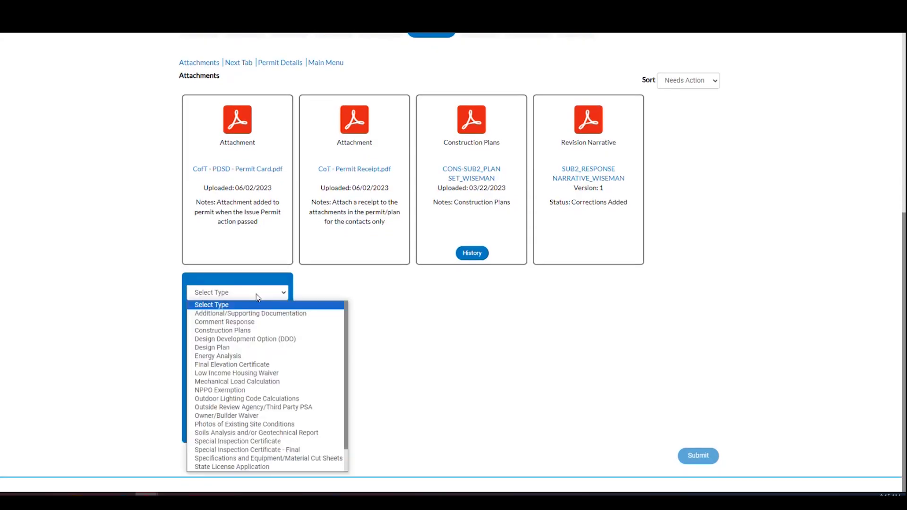
{"action": "left_click", "coordinate": [510, 324]}
{"action": "scroll", "coordinate": [524, 214], "scroll_direction": "up", "scroll_amount": 4}
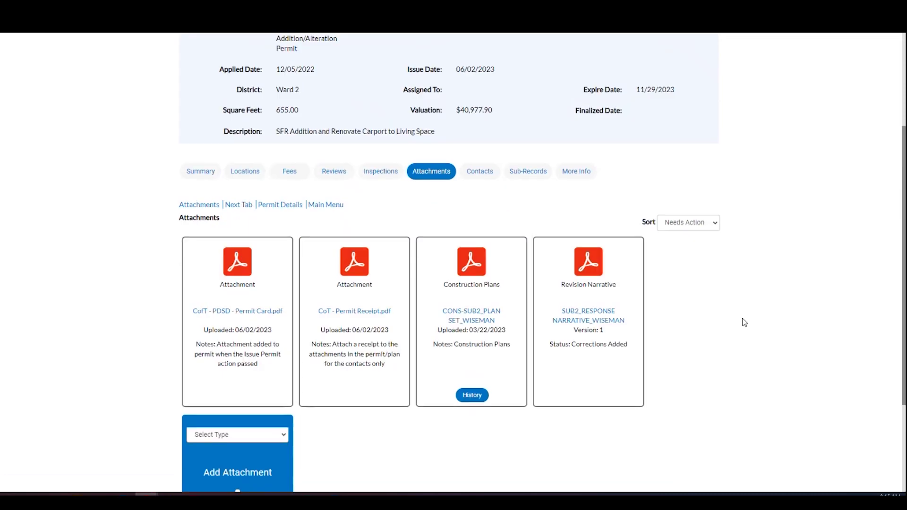
Show the permit's Contacts and Sub-Records, listing 100 sub-records per page
{"action": "left_click", "coordinate": [476, 225]}
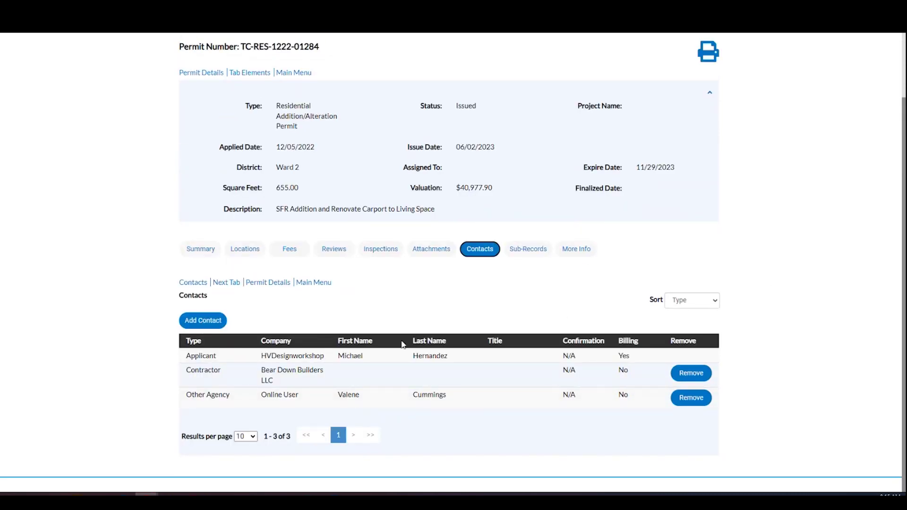
{"action": "left_click", "coordinate": [530, 254]}
{"action": "scroll", "coordinate": [755, 279], "scroll_direction": "down", "scroll_amount": 4}
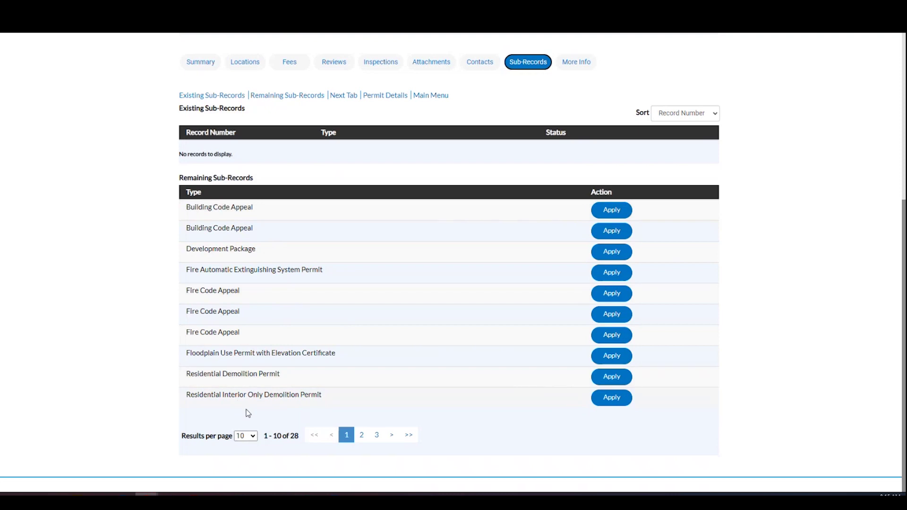
{"action": "left_click", "coordinate": [252, 437]}
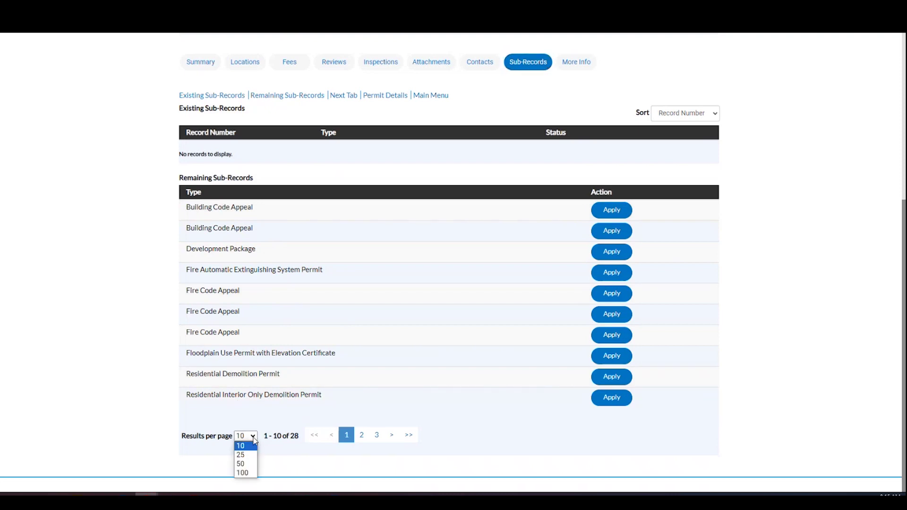
{"action": "left_click", "coordinate": [246, 473]}
{"action": "scroll", "coordinate": [758, 400], "scroll_direction": "down", "scroll_amount": 12}
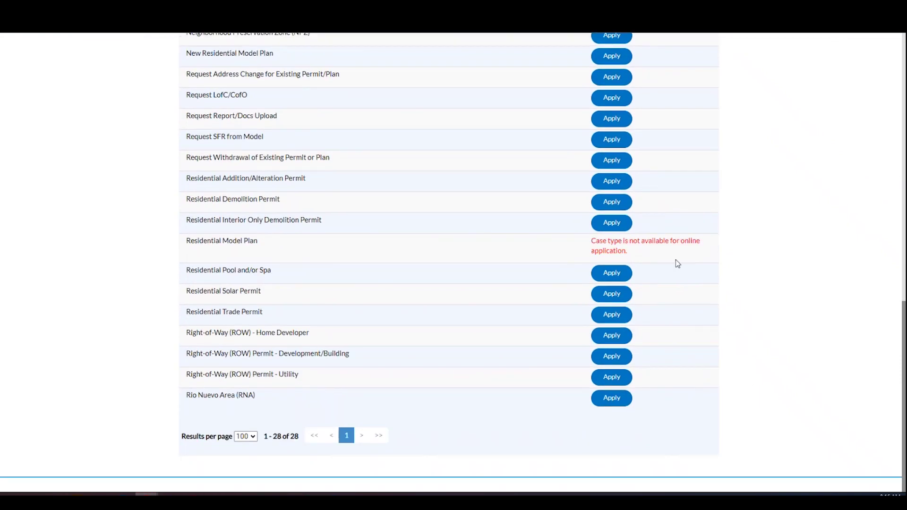
{"action": "scroll", "coordinate": [621, 258], "scroll_direction": "up", "scroll_amount": 5}
{"action": "scroll", "coordinate": [621, 256], "scroll_direction": "up", "scroll_amount": 7}
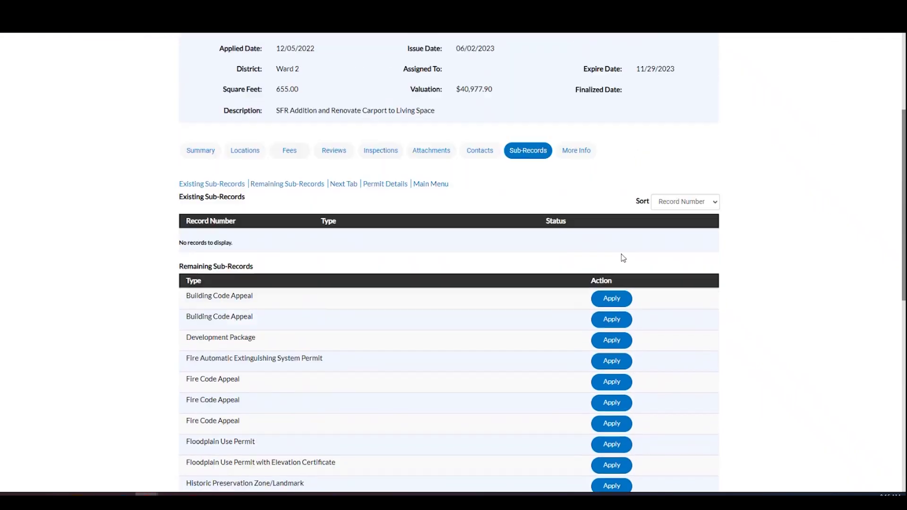
Open the More Info tab and scroll up to the Project Scope details
{"action": "left_click", "coordinate": [576, 250]}
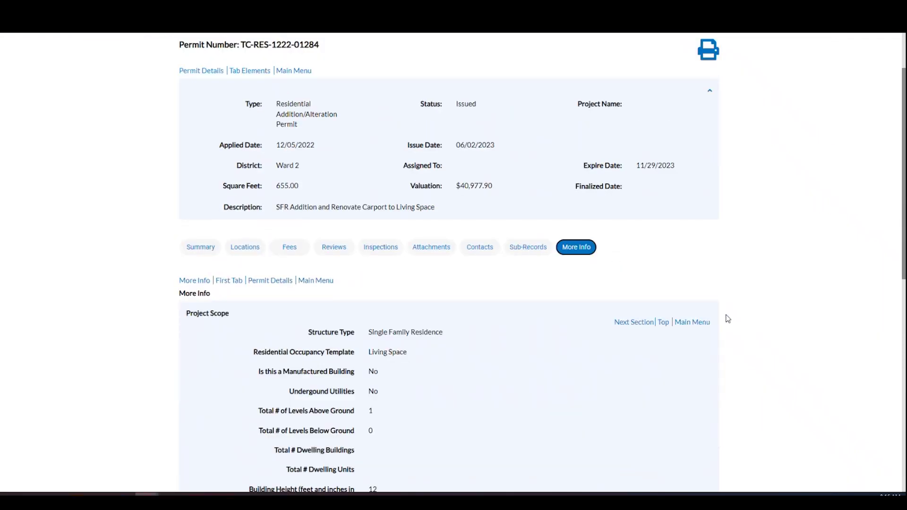
{"action": "scroll", "coordinate": [727, 319], "scroll_direction": "up", "scroll_amount": 1}
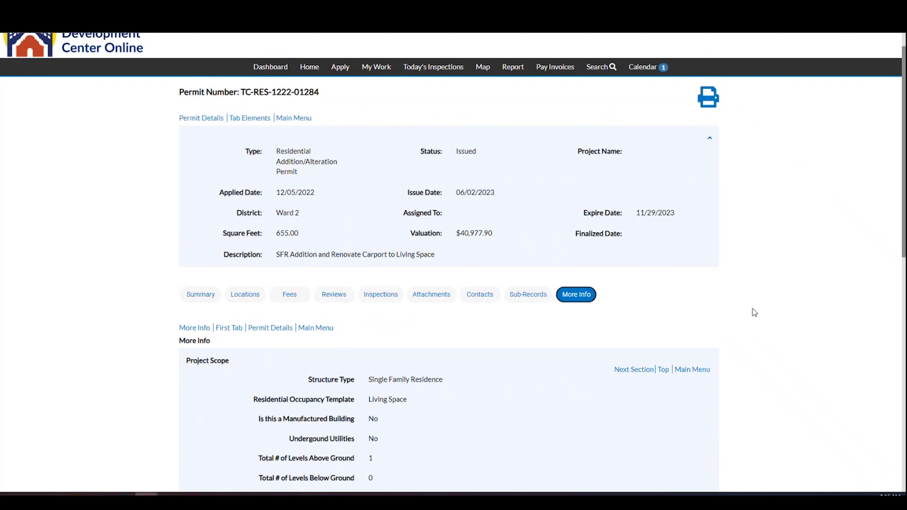
{"action": "scroll", "coordinate": [755, 311], "scroll_direction": "up", "scroll_amount": 1}
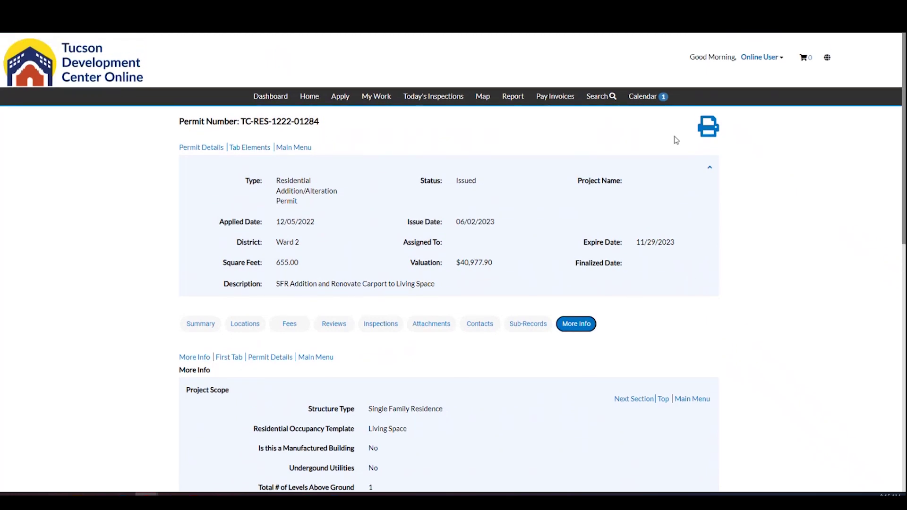
Browse My Account's personal info, addresses, invoices and businesses tabs
{"action": "left_click", "coordinate": [774, 62]}
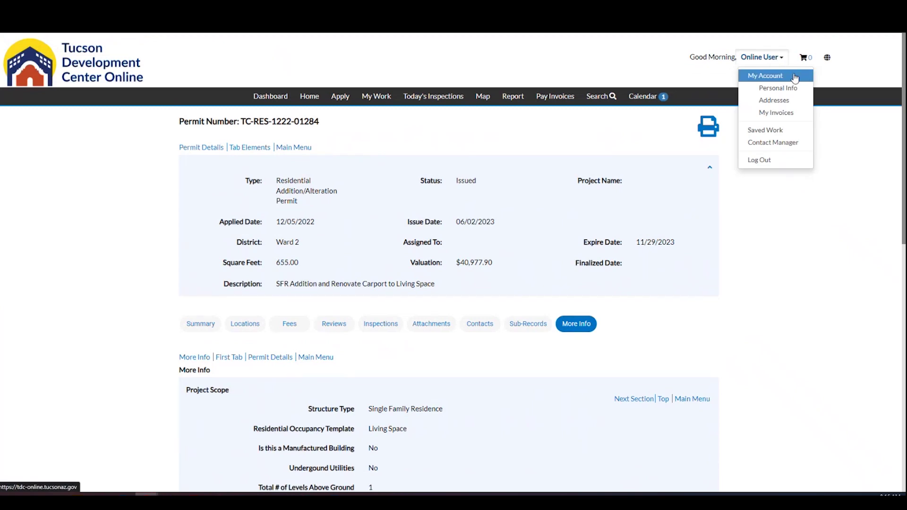
{"action": "left_click", "coordinate": [769, 77]}
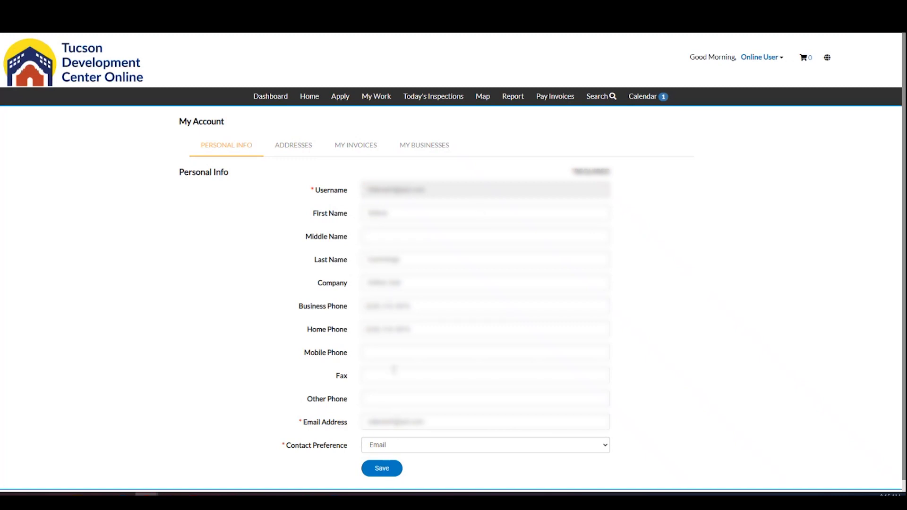
{"action": "scroll", "coordinate": [392, 403], "scroll_direction": "down", "scroll_amount": 1}
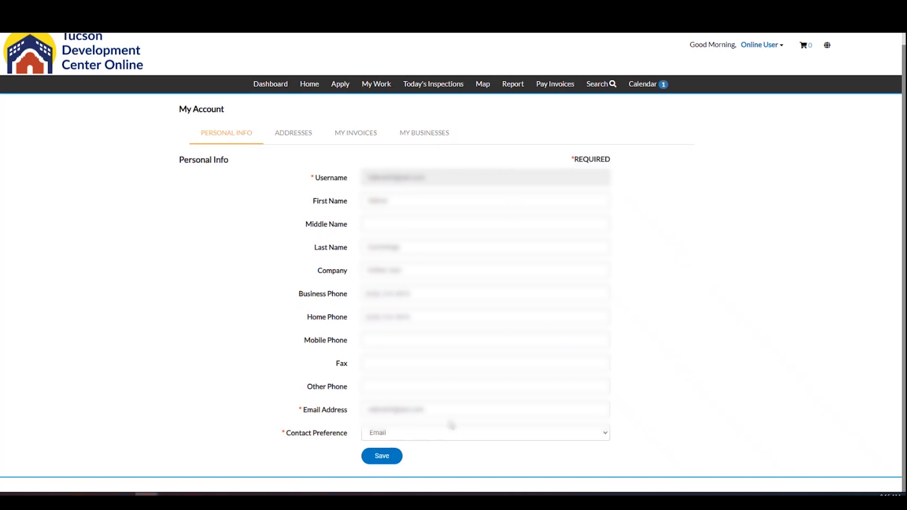
{"action": "left_click", "coordinate": [301, 141]}
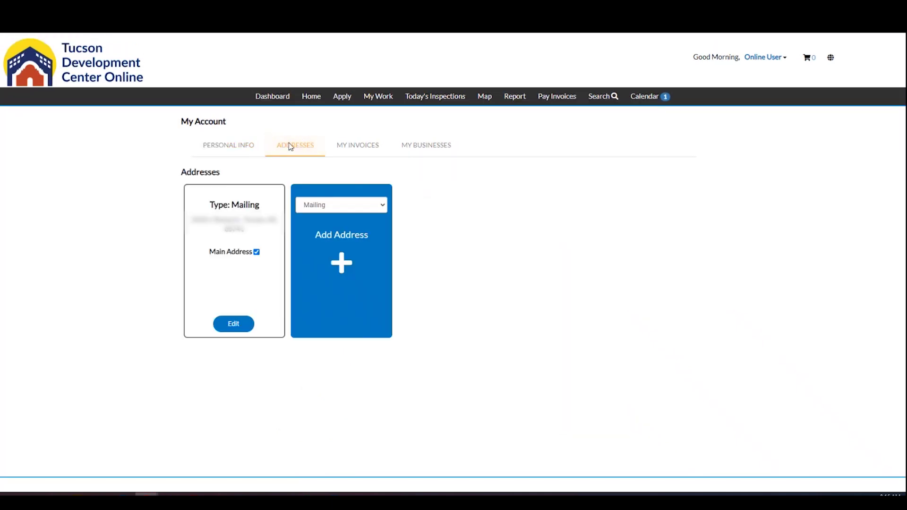
{"action": "left_click", "coordinate": [356, 147]}
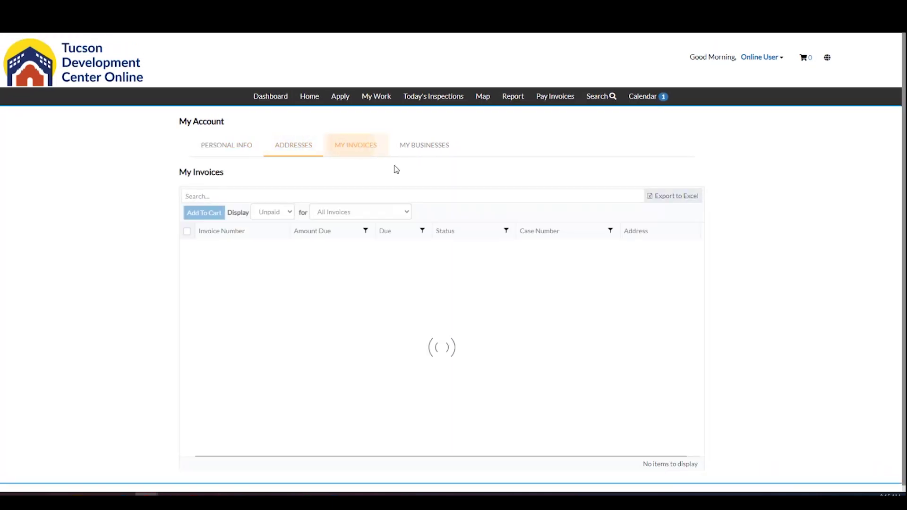
{"action": "left_click", "coordinate": [440, 146]}
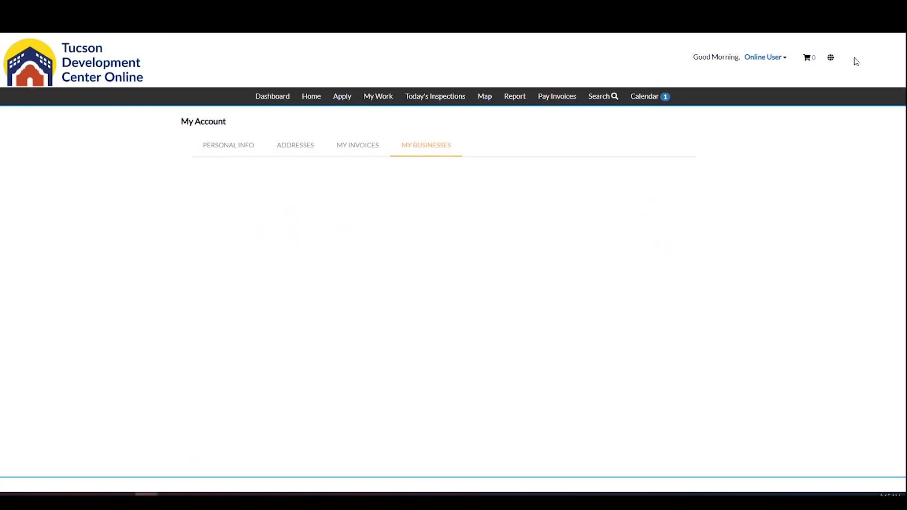
Check Saved Work's drafts and templates, then open the Contact Manager
{"action": "left_click", "coordinate": [775, 57]}
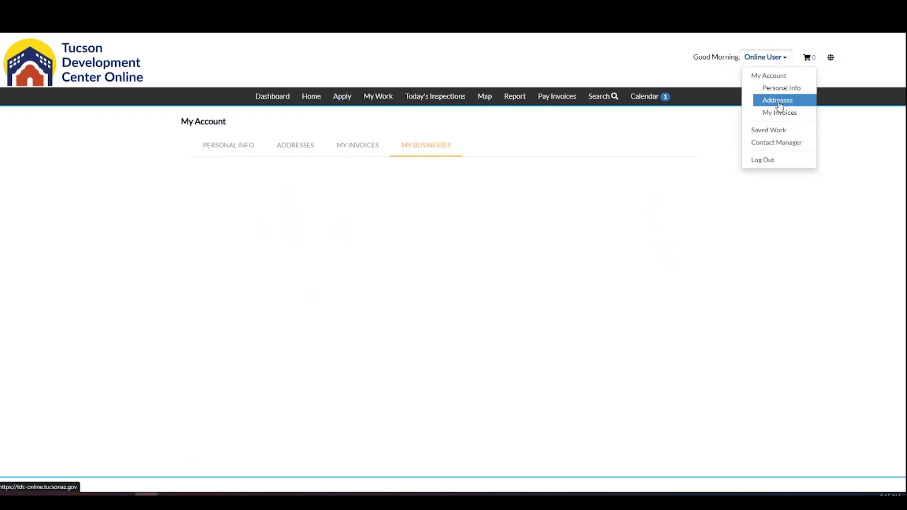
{"action": "left_click", "coordinate": [774, 133]}
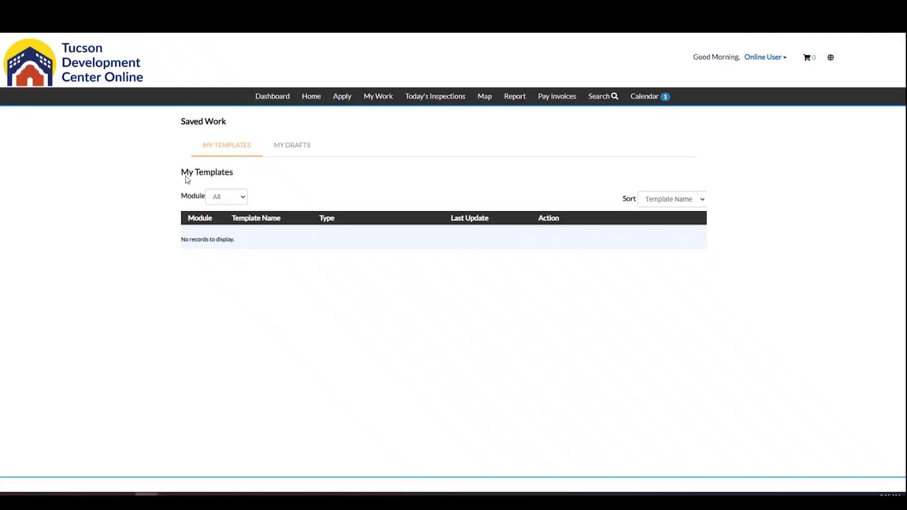
{"action": "left_click", "coordinate": [307, 155]}
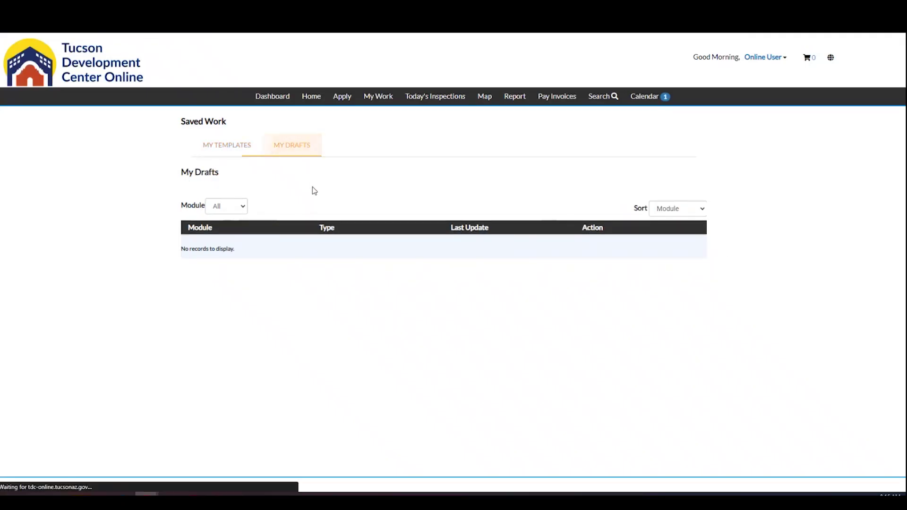
{"action": "left_click", "coordinate": [230, 155]}
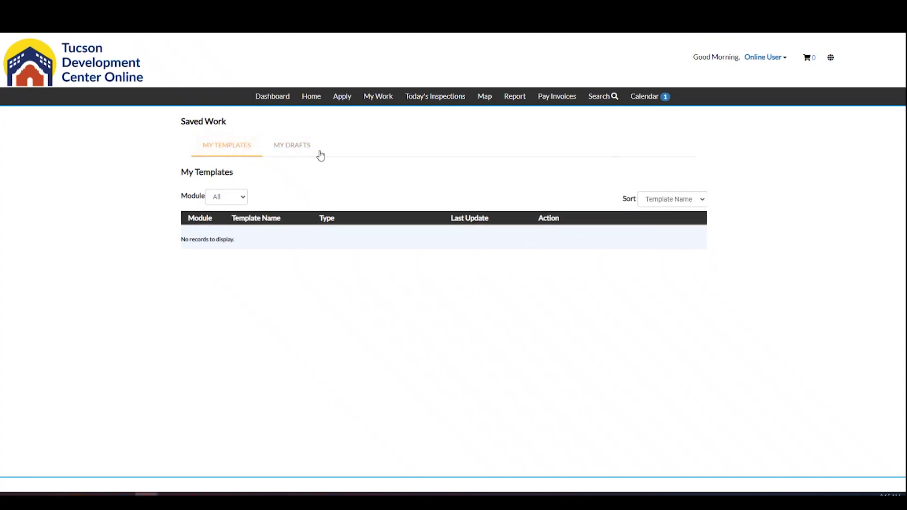
{"action": "left_click", "coordinate": [782, 58]}
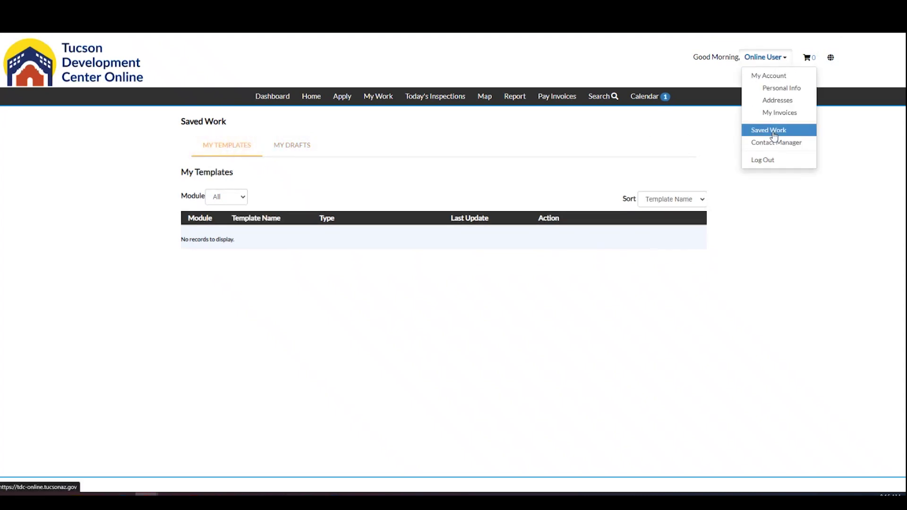
{"action": "left_click", "coordinate": [771, 149]}
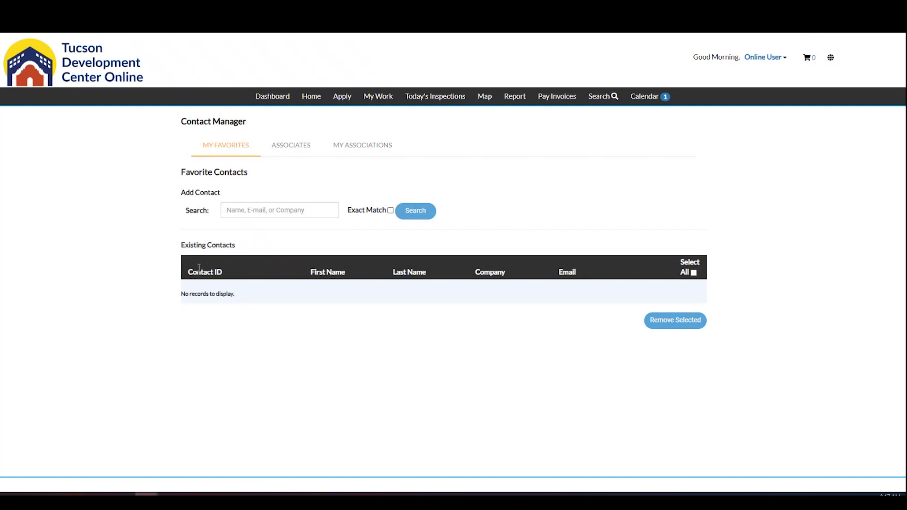
Search favorite contacts for 'frank', tick one match, and switch to Associates
{"action": "left_click", "coordinate": [282, 212]}
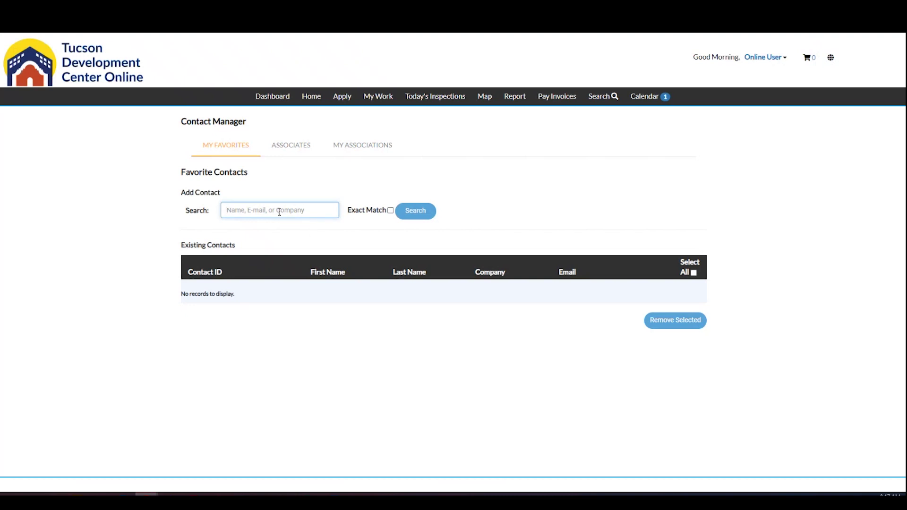
{"action": "type", "text": "frank"}
{"action": "left_click", "coordinate": [416, 211]}
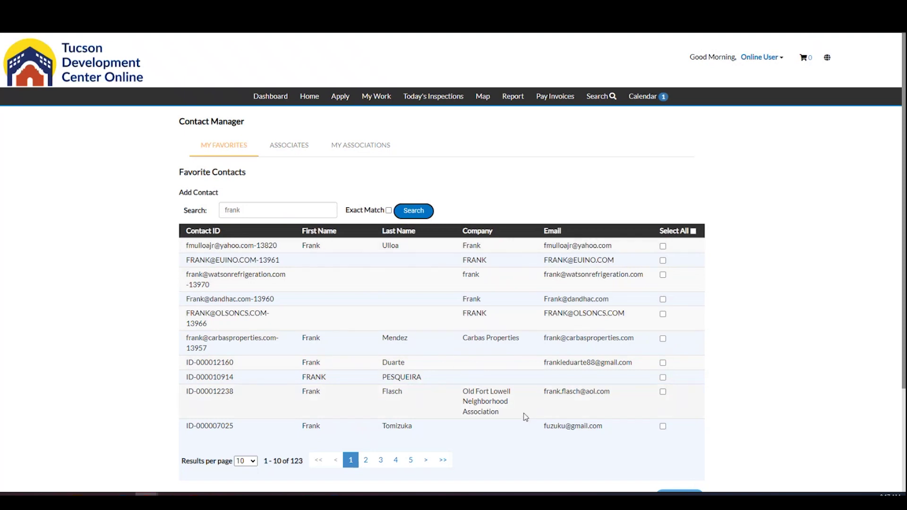
{"action": "left_click", "coordinate": [663, 314]}
{"action": "scroll", "coordinate": [653, 341], "scroll_direction": "down", "scroll_amount": 1}
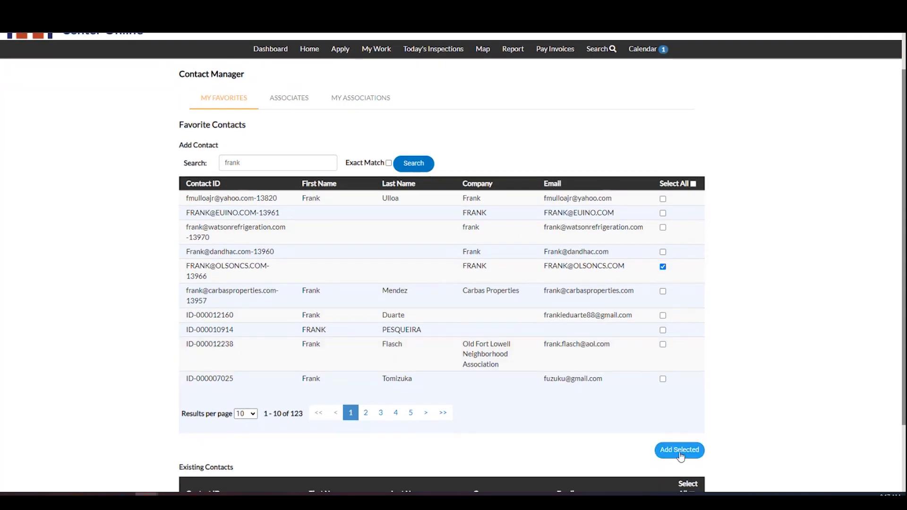
{"action": "scroll", "coordinate": [721, 416], "scroll_direction": "up", "scroll_amount": 1}
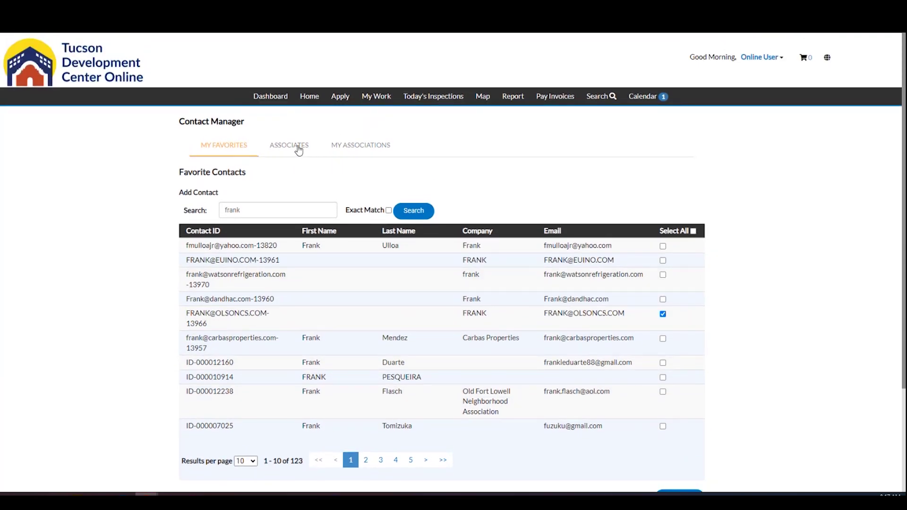
{"action": "left_click", "coordinate": [298, 146]}
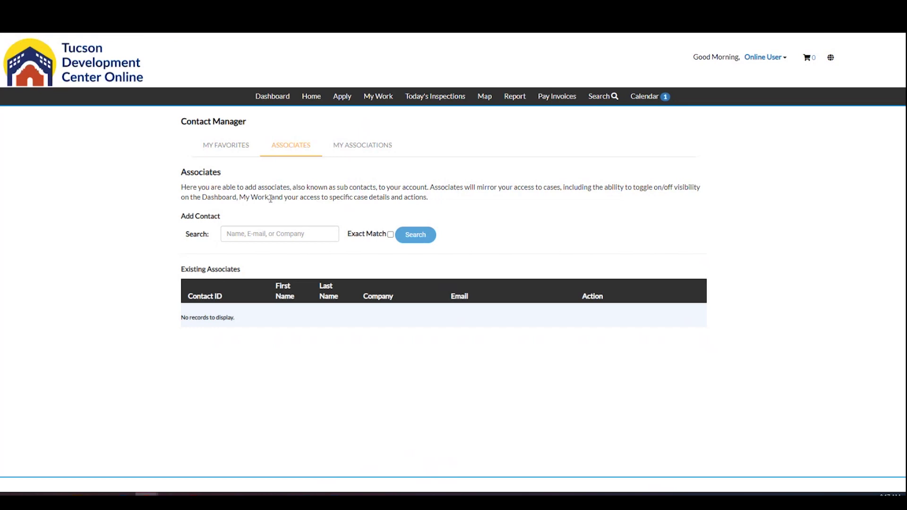
Review the company listed under My Associations, then go to My Work's invoices
{"action": "left_click", "coordinate": [246, 234]}
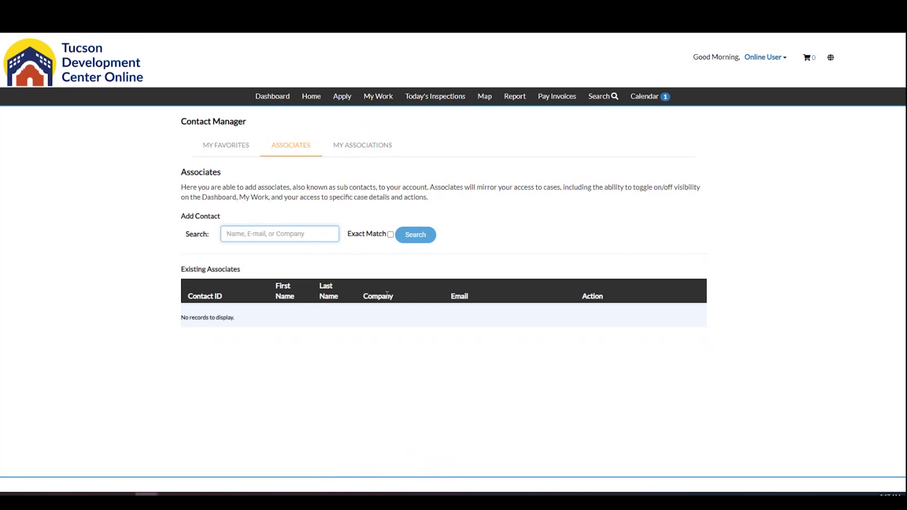
{"action": "left_click", "coordinate": [360, 146]}
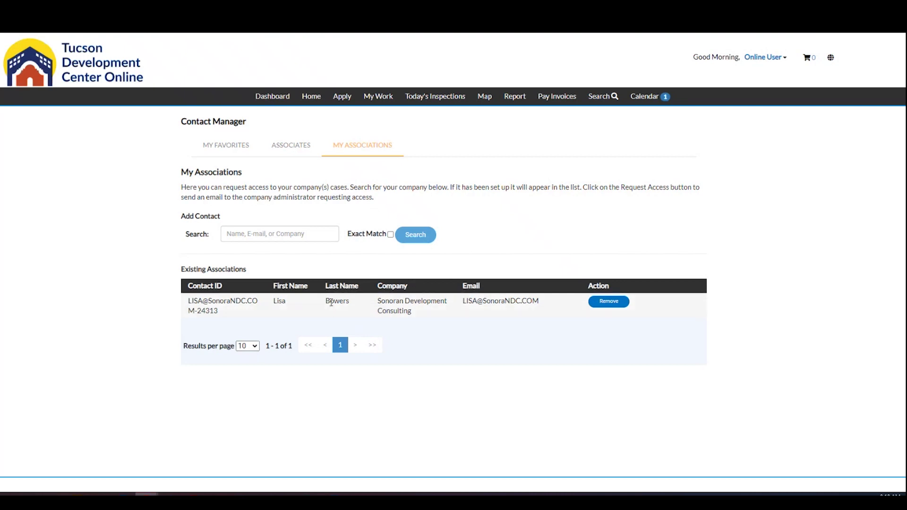
{"action": "left_click_drag", "start_coordinate": [383, 301], "coordinate": [441, 306]}
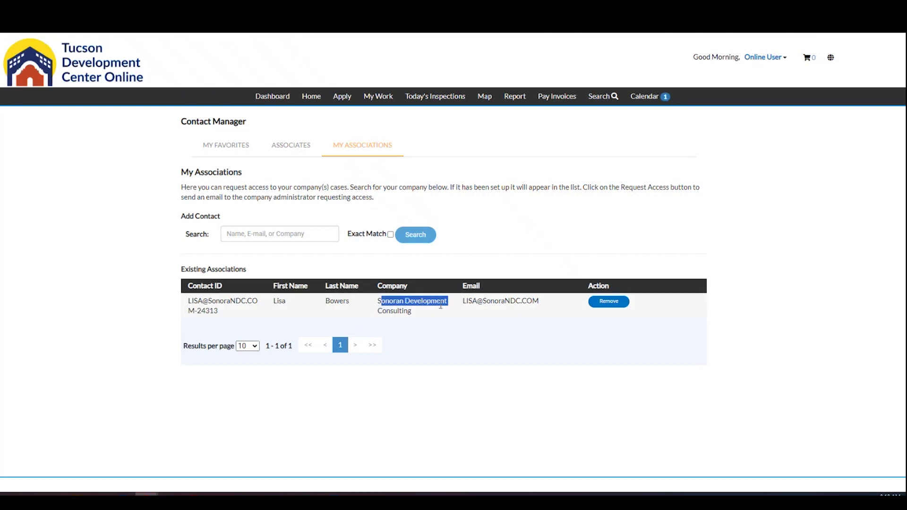
{"action": "left_click", "coordinate": [434, 356]}
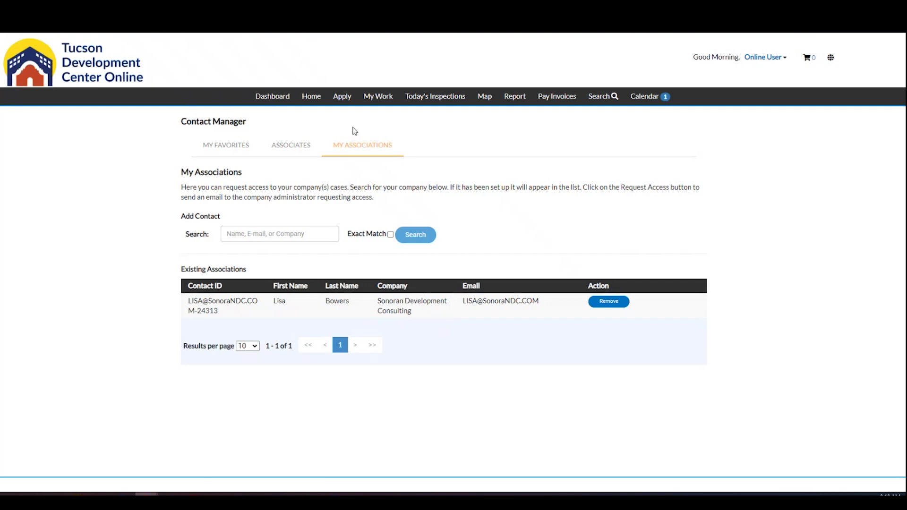
{"action": "left_click", "coordinate": [378, 97]}
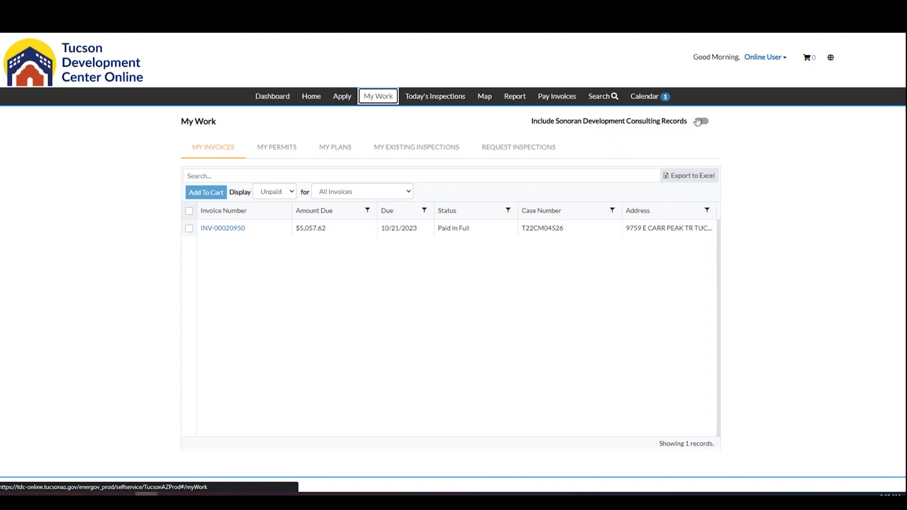
Include Sonoran Development Consulting records and show the My Permits list
{"action": "left_click", "coordinate": [700, 122]}
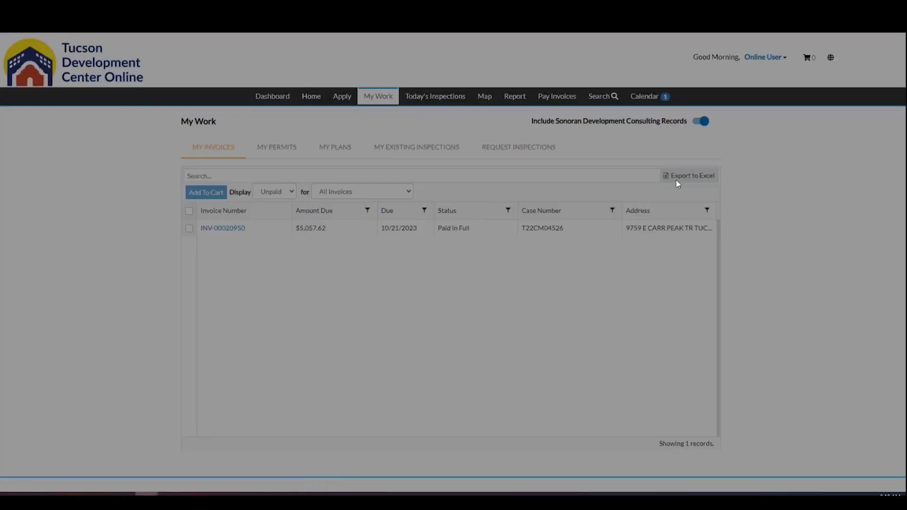
{"action": "left_click", "coordinate": [288, 151]}
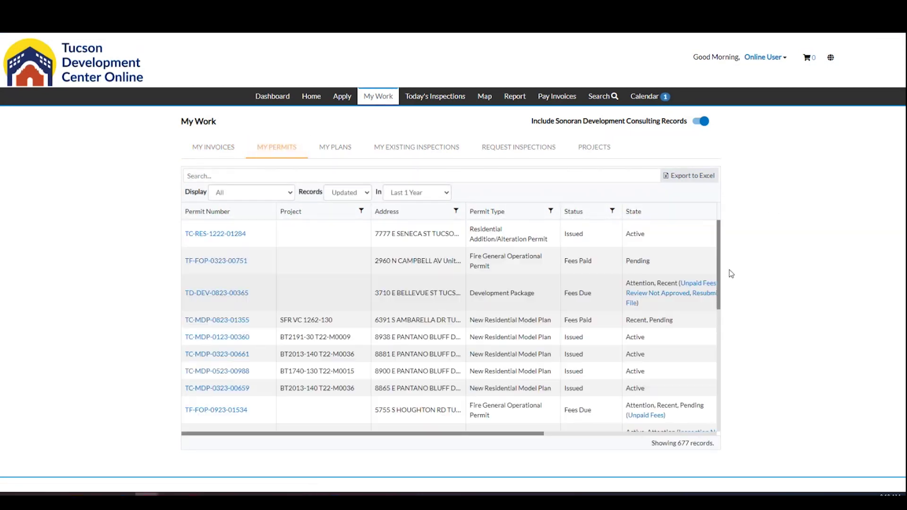
{"action": "scroll", "coordinate": [717, 237], "scroll_direction": "right", "scroll_amount": 2}
{"action": "left_click_drag", "start_coordinate": [716, 236], "coordinate": [559, 445]}
{"action": "left_click", "coordinate": [577, 452]}
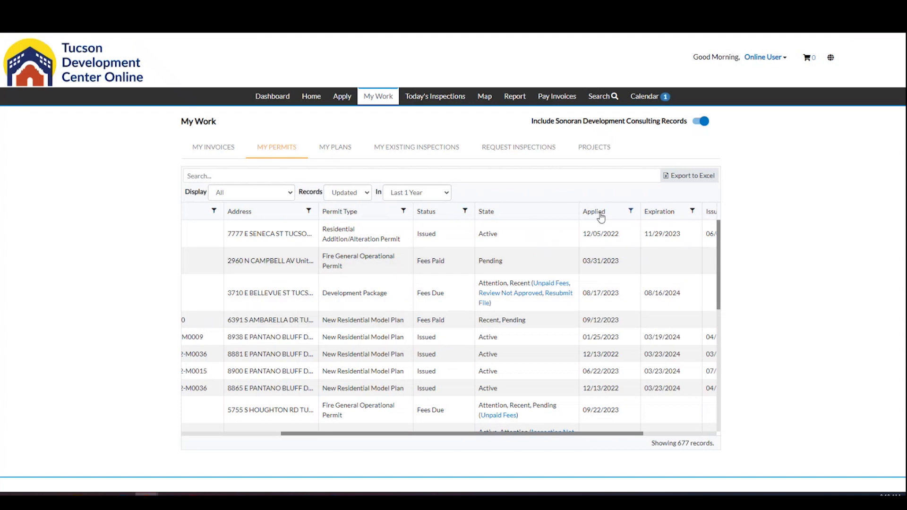
{"action": "left_click_drag", "start_coordinate": [561, 438], "coordinate": [478, 431]}
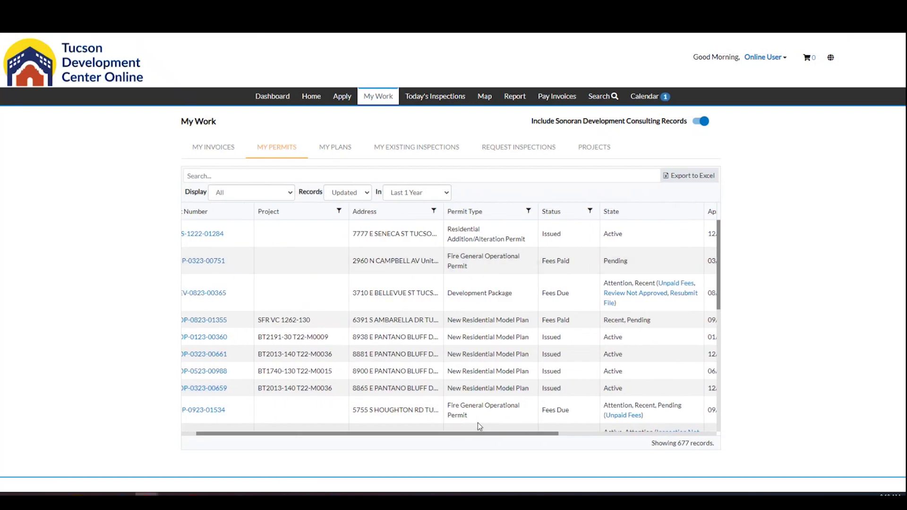
Filter the permits by Status to Needs Resubmittal only, leaving 43 records
{"action": "left_click", "coordinate": [586, 213]}
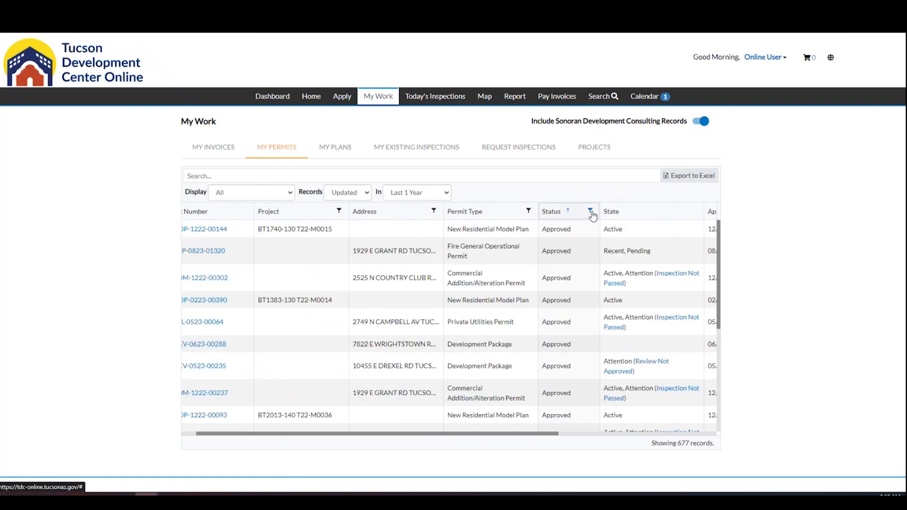
{"action": "left_click", "coordinate": [589, 214]}
{"action": "left_click", "coordinate": [555, 217]}
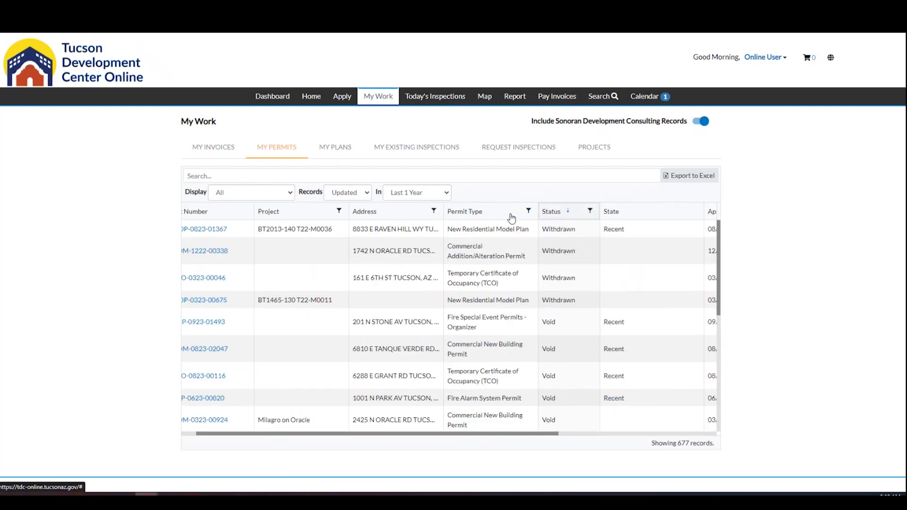
{"action": "left_click", "coordinate": [590, 211]}
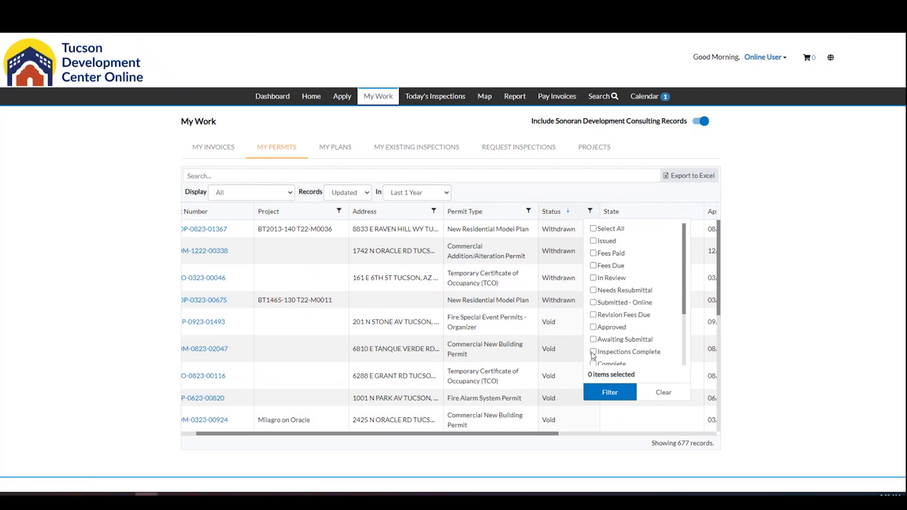
{"action": "left_click", "coordinate": [594, 291]}
{"action": "left_click", "coordinate": [623, 395]}
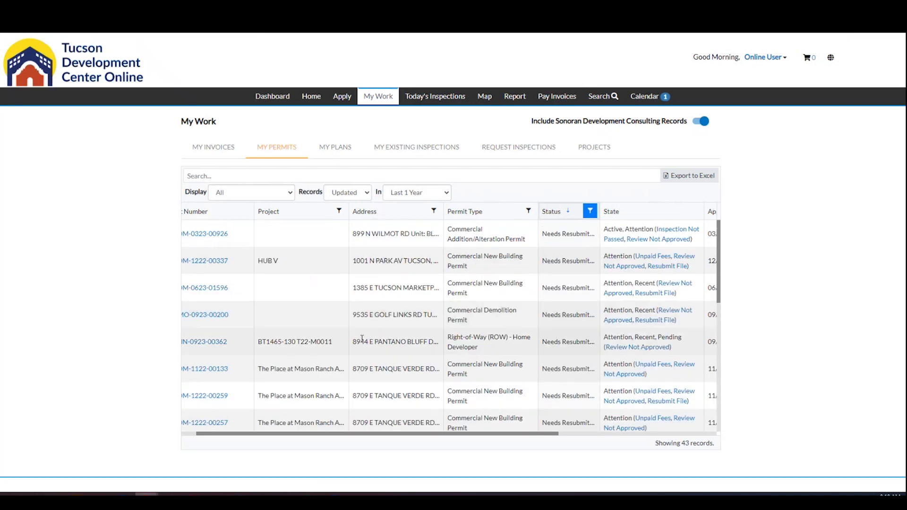
{"action": "left_click_drag", "start_coordinate": [397, 434], "coordinate": [303, 424]}
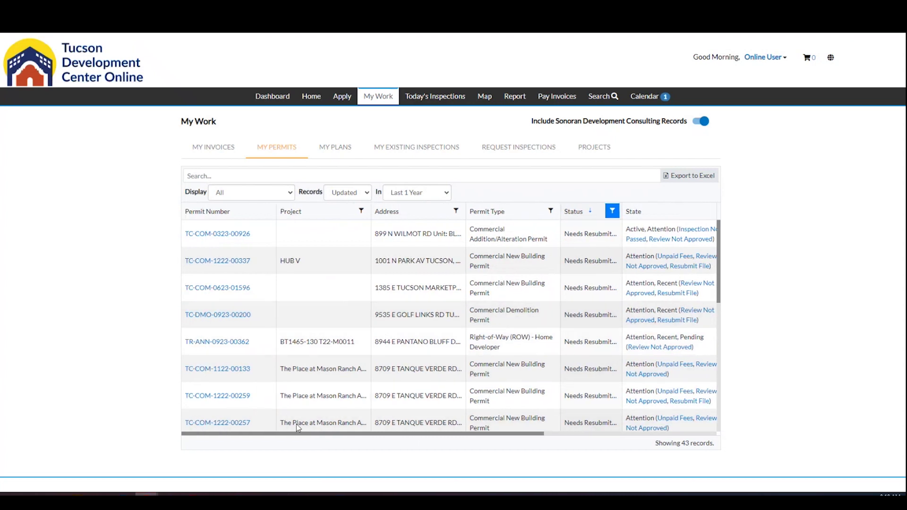
Open HUB V permit TC-COM-1222-00337, glance at the Dashboard, and return to it
{"action": "left_click", "coordinate": [206, 263]}
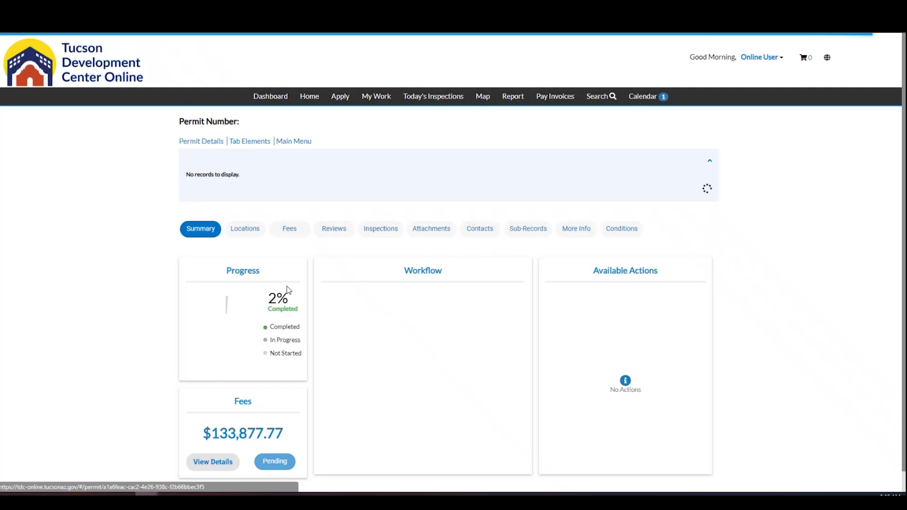
{"action": "scroll", "coordinate": [726, 313], "scroll_direction": "down", "scroll_amount": 3}
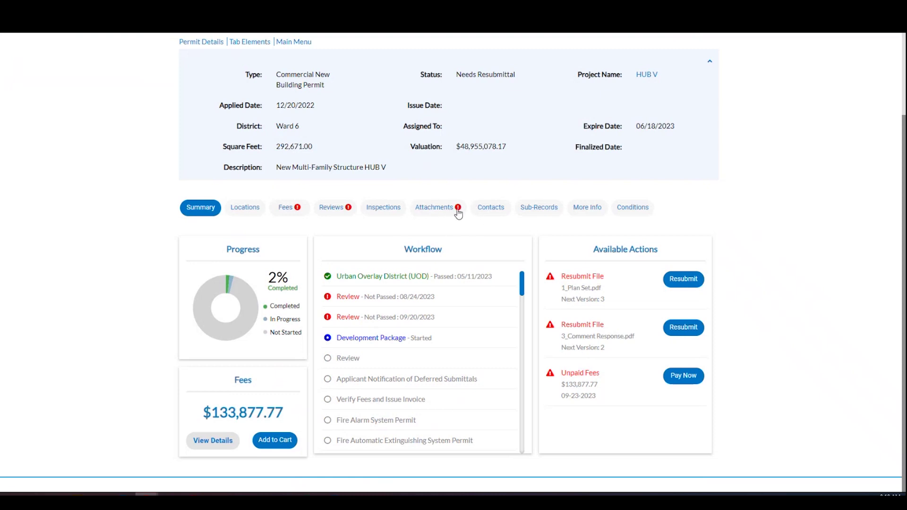
{"action": "mouse_move", "coordinate": [461, 212]}
{"action": "scroll", "coordinate": [461, 212], "scroll_direction": "up", "scroll_amount": 3}
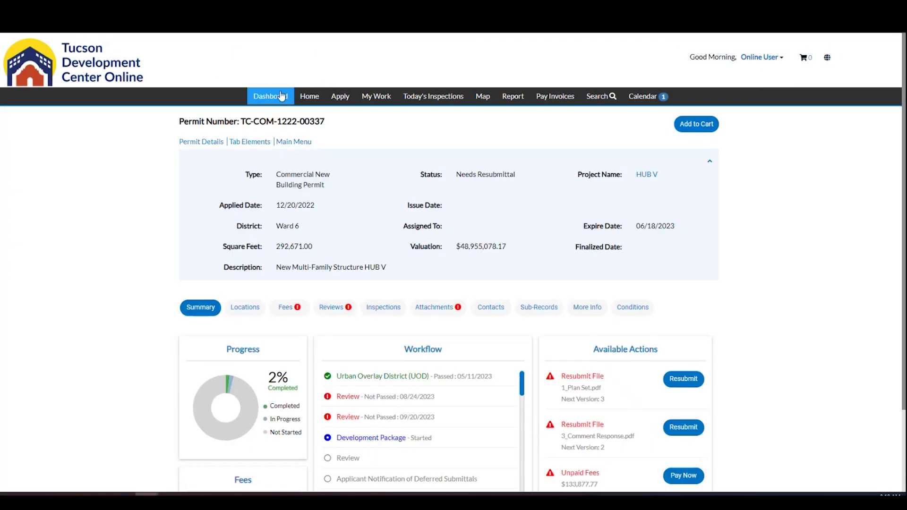
{"action": "left_click", "coordinate": [282, 96]}
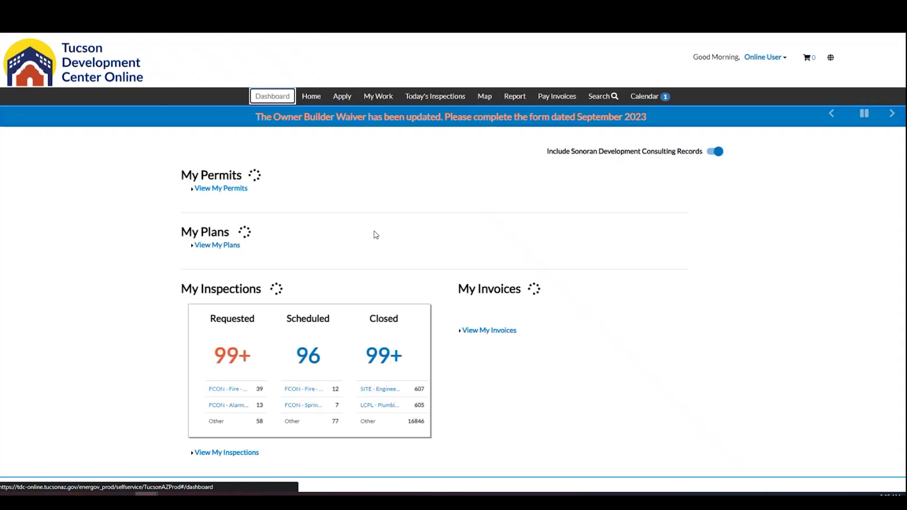
{"action": "scroll", "coordinate": [747, 257], "scroll_direction": "down", "scroll_amount": 2}
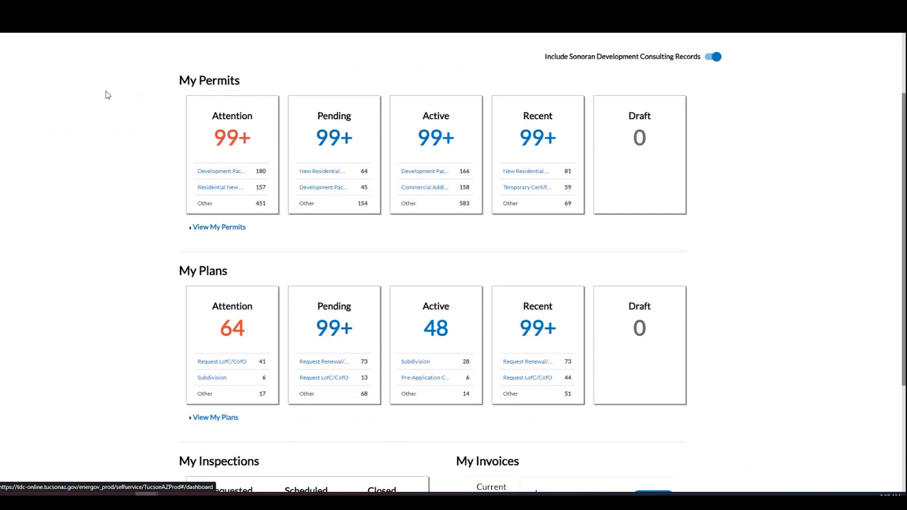
{"action": "key", "text": "alt+Left"}
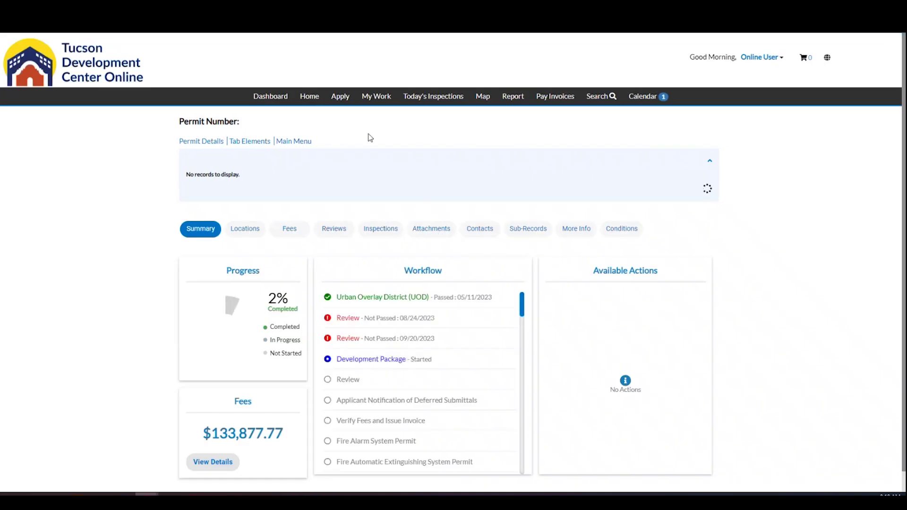
{"action": "scroll", "coordinate": [757, 292], "scroll_direction": "down", "scroll_amount": 2}
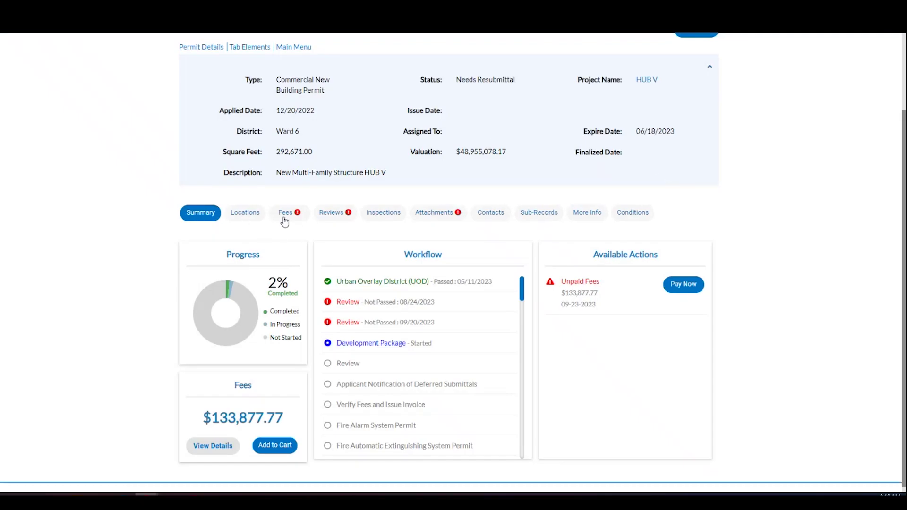
Check the permit's fees, then expand the Fire New Construction review under Reviews
{"action": "left_click", "coordinate": [286, 217]}
{"action": "scroll", "coordinate": [801, 294], "scroll_direction": "down", "scroll_amount": 1}
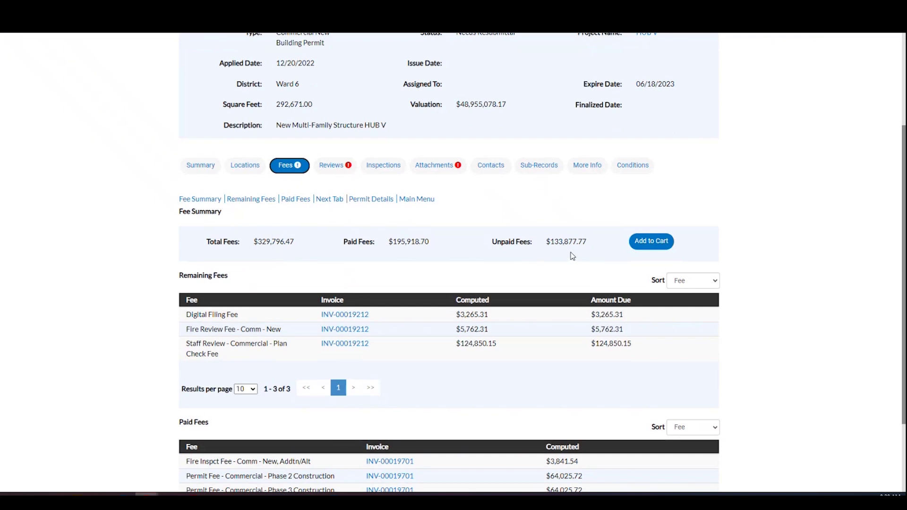
{"action": "left_click", "coordinate": [344, 169]}
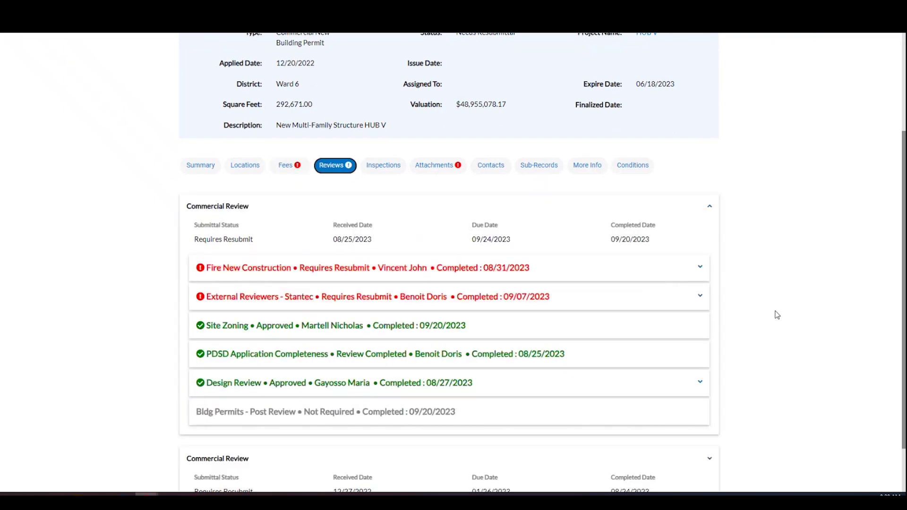
{"action": "scroll", "coordinate": [781, 300], "scroll_direction": "down", "scroll_amount": 1}
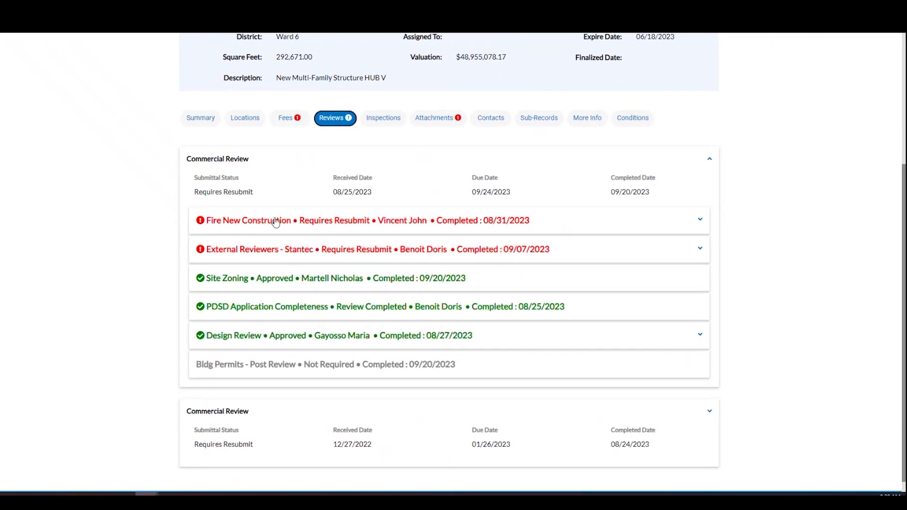
{"action": "left_click", "coordinate": [508, 222]}
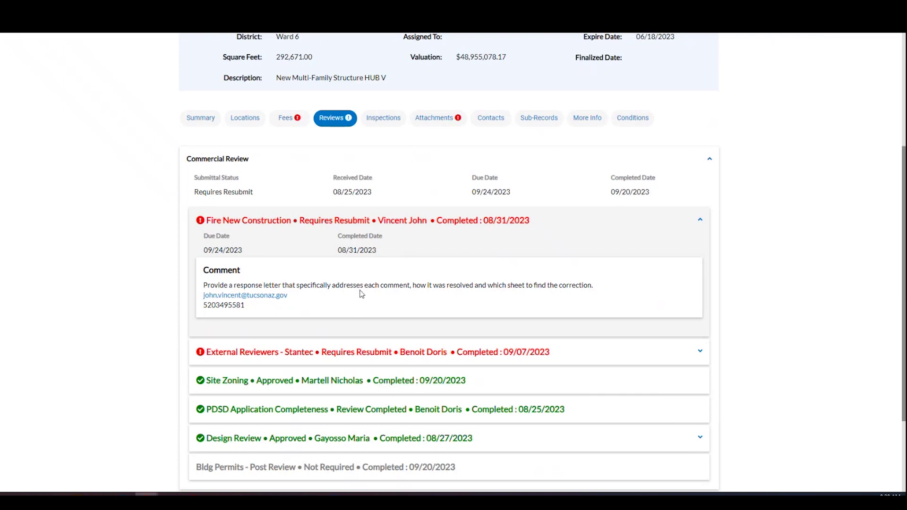
{"action": "scroll", "coordinate": [443, 276], "scroll_direction": "down", "scroll_amount": 1}
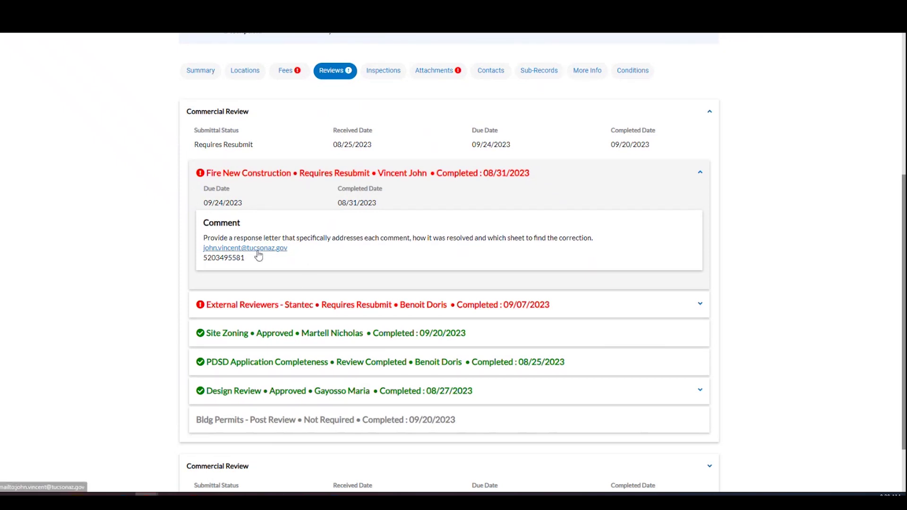
Expand the External Reviewers - Stantec review and read its requested documents
{"action": "left_click", "coordinate": [433, 306]}
{"action": "scroll", "coordinate": [324, 342], "scroll_direction": "down", "scroll_amount": 1}
{"action": "left_click_drag", "start_coordinate": [223, 342], "coordinate": [450, 358]}
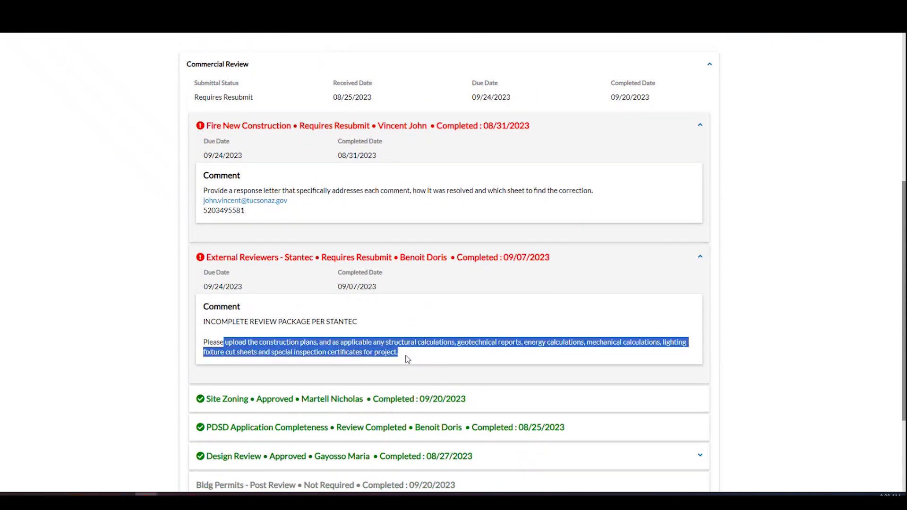
{"action": "left_click", "coordinate": [330, 341]}
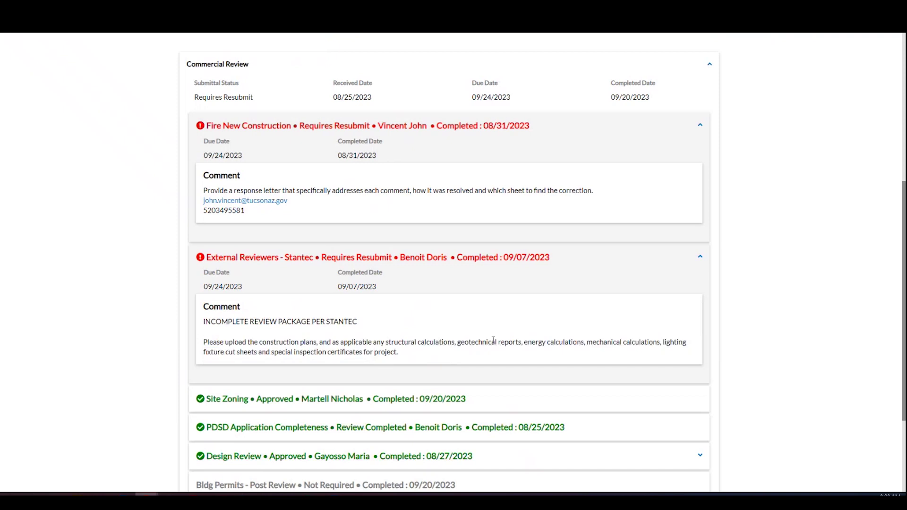
{"action": "scroll", "coordinate": [519, 342], "scroll_direction": "up", "scroll_amount": 2}
{"action": "scroll", "coordinate": [519, 344], "scroll_direction": "down", "scroll_amount": 3}
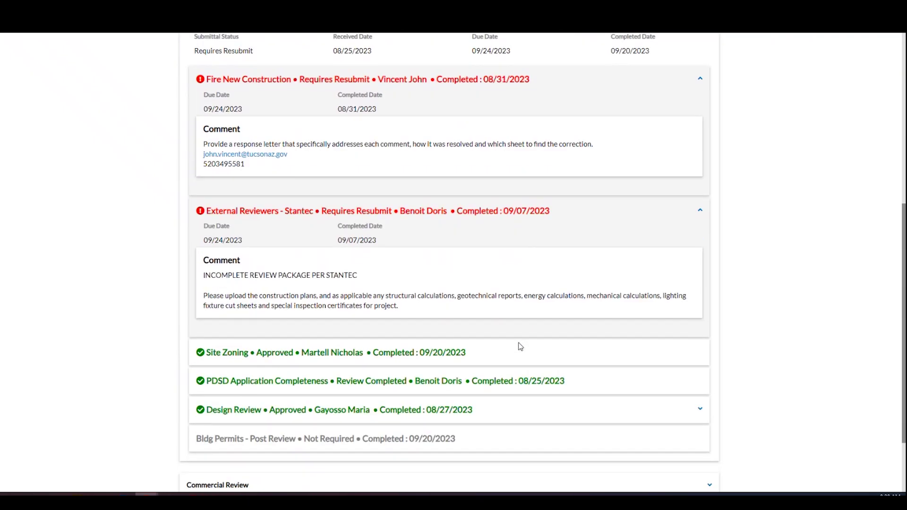
{"action": "scroll", "coordinate": [509, 344], "scroll_direction": "down", "scroll_amount": 2}
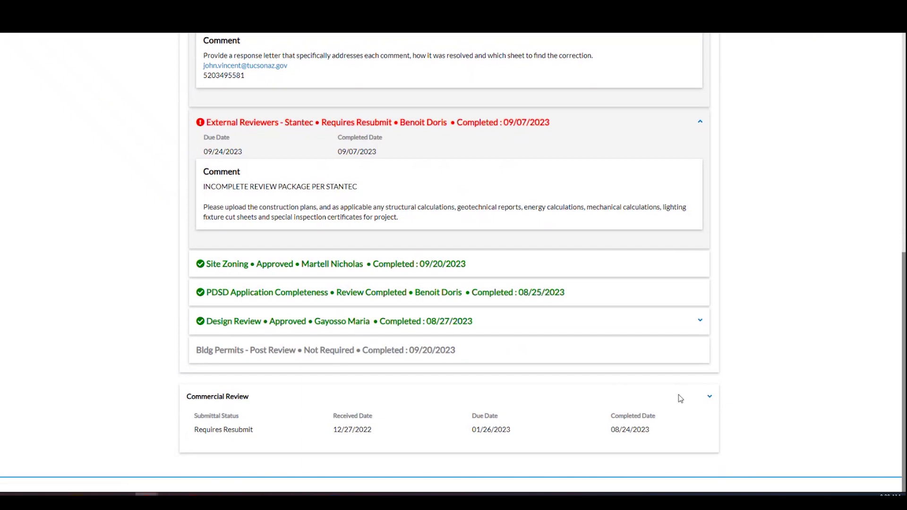
{"action": "scroll", "coordinate": [680, 395], "scroll_direction": "up", "scroll_amount": 7}
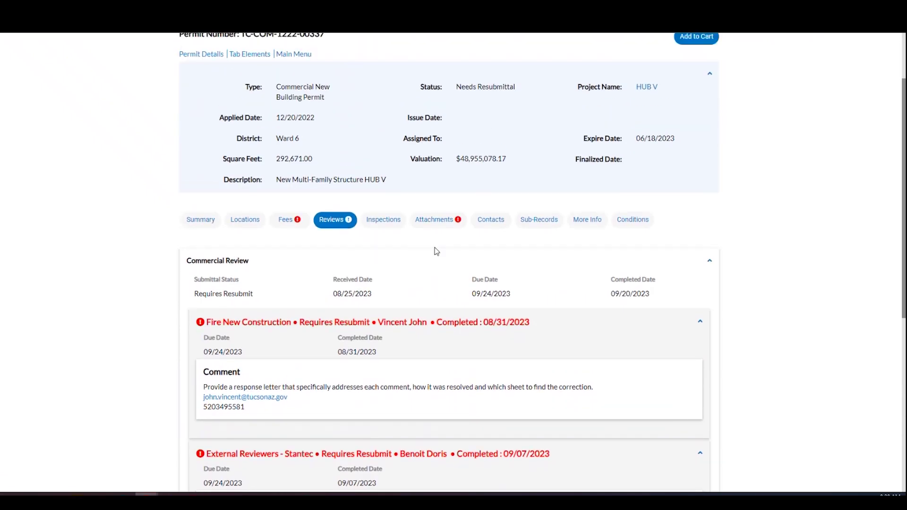
View the permit's attachments and the Construction Plans upload history
{"action": "left_click", "coordinate": [441, 221]}
{"action": "scroll", "coordinate": [770, 324], "scroll_direction": "down", "scroll_amount": 3}
{"action": "scroll", "coordinate": [771, 324], "scroll_direction": "down", "scroll_amount": 2}
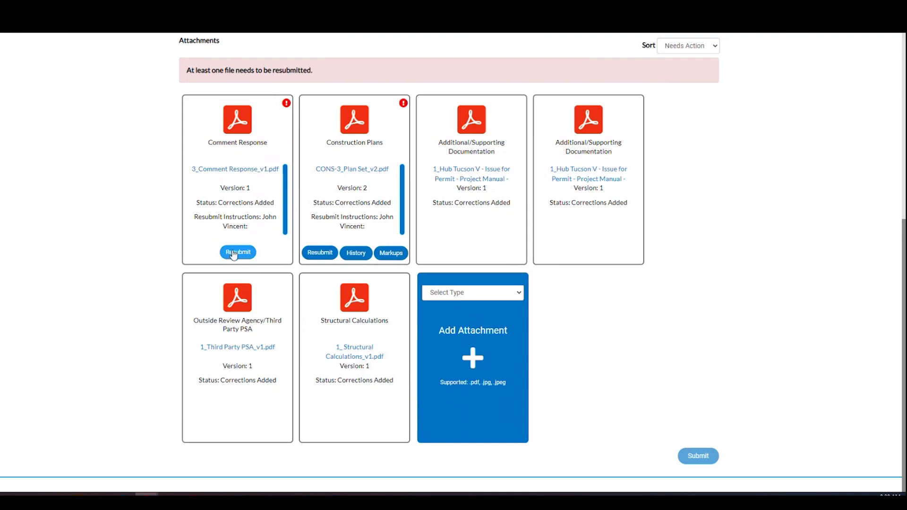
{"action": "left_click", "coordinate": [362, 259]}
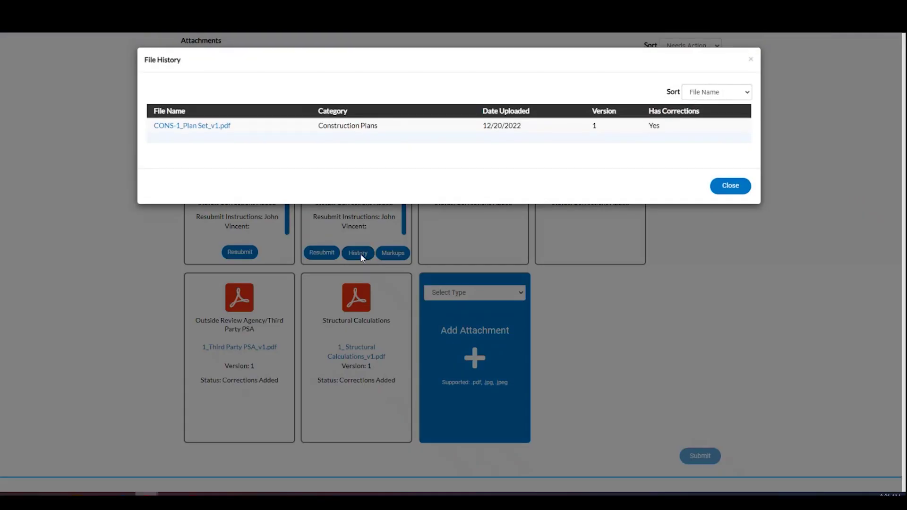
{"action": "left_click", "coordinate": [731, 187]}
Check the Construction Plans markups, then start resubmitting the corrected files
{"action": "left_click", "coordinate": [393, 252]}
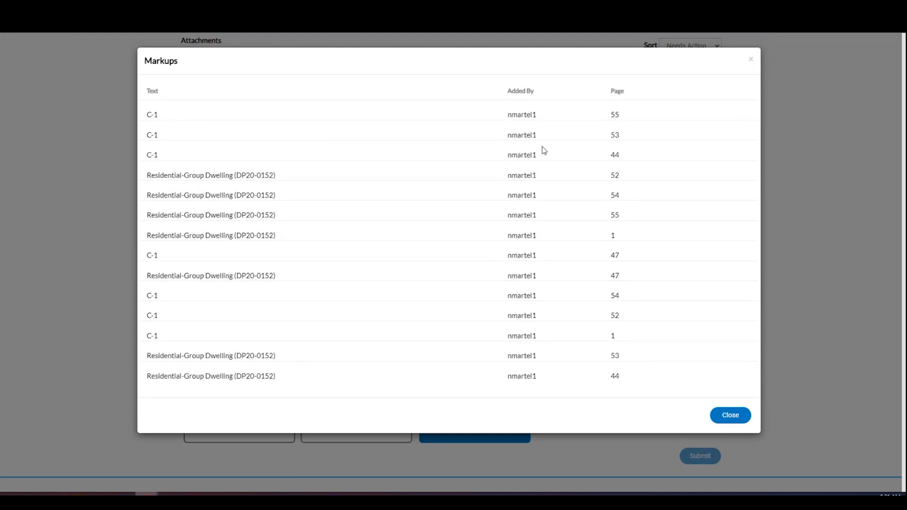
{"action": "left_click", "coordinate": [730, 416]}
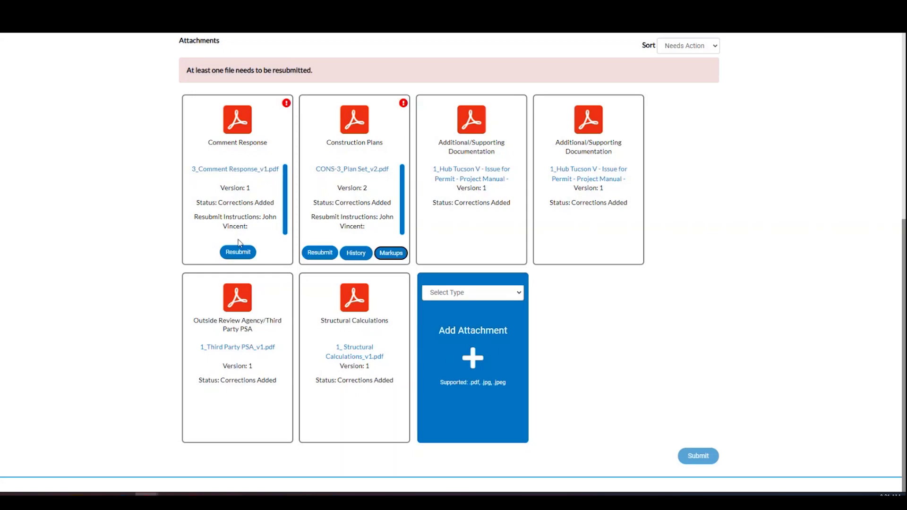
{"action": "left_click", "coordinate": [314, 251]}
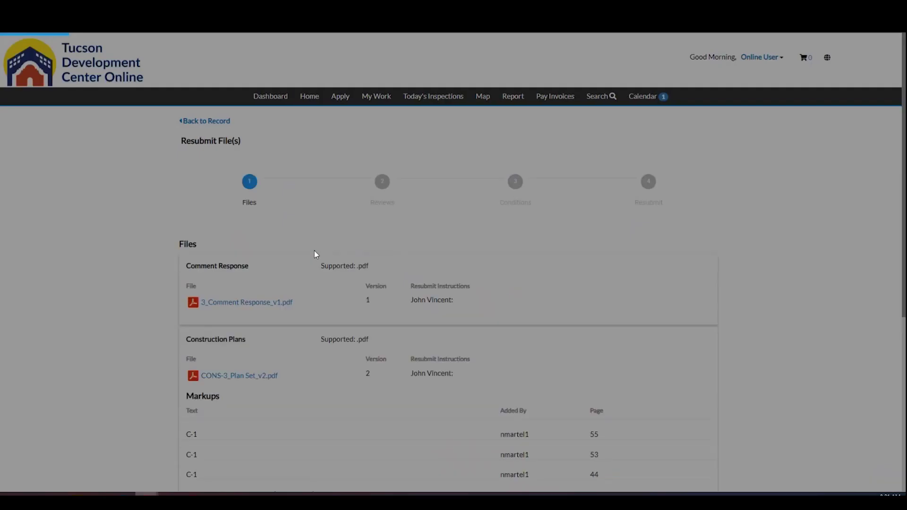
Review the files listed at the Files step and advance to Reviews
{"action": "scroll", "coordinate": [784, 270], "scroll_direction": "down", "scroll_amount": 3}
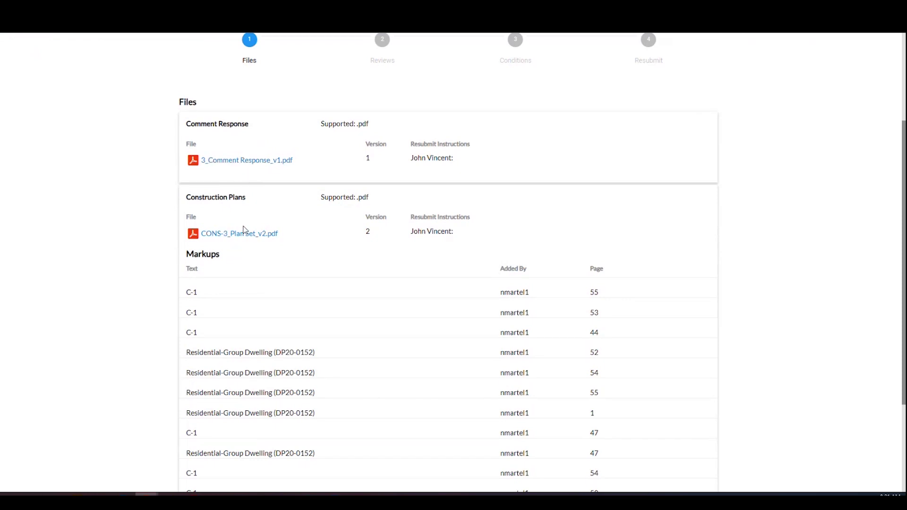
{"action": "scroll", "coordinate": [737, 263], "scroll_direction": "down", "scroll_amount": 3}
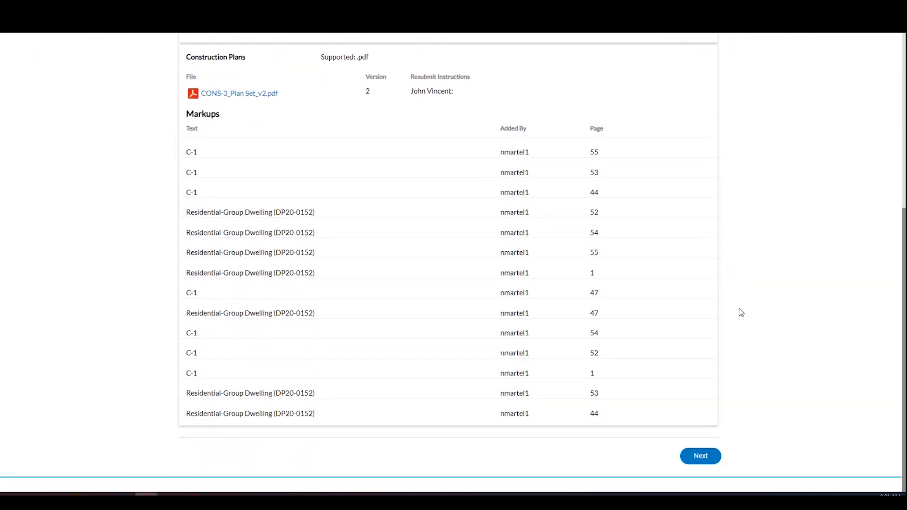
{"action": "left_click", "coordinate": [702, 456]}
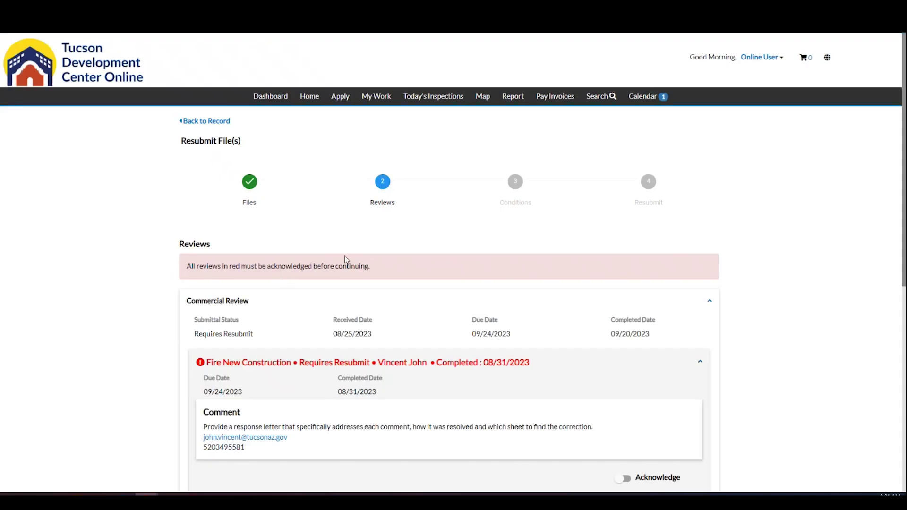
Acknowledge the Fire New Construction and Stantec reviews, then advance past Conditions
{"action": "scroll", "coordinate": [358, 259], "scroll_direction": "down", "scroll_amount": 2}
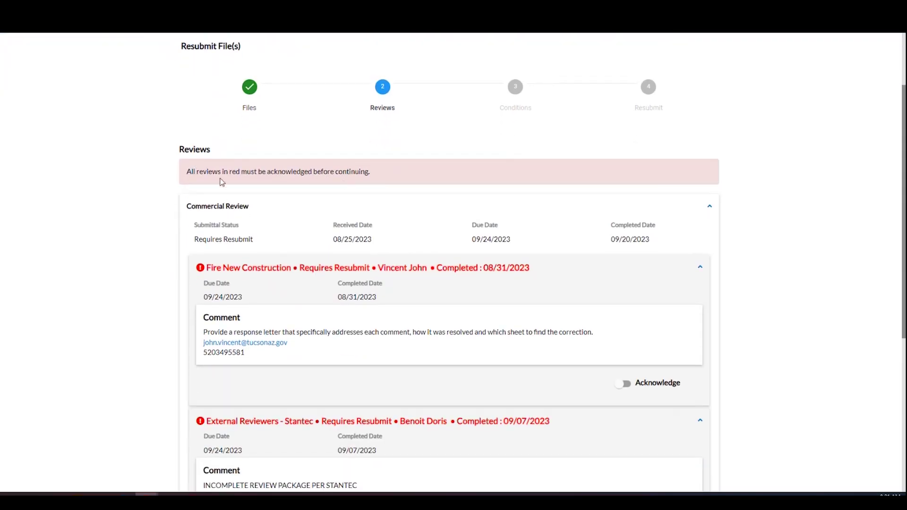
{"action": "scroll", "coordinate": [359, 282], "scroll_direction": "down", "scroll_amount": 1}
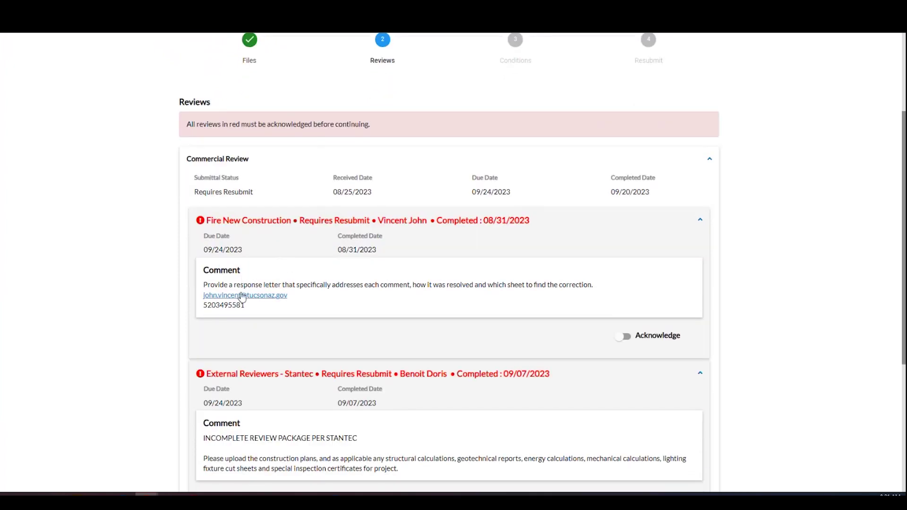
{"action": "scroll", "coordinate": [438, 295], "scroll_direction": "down", "scroll_amount": 1}
{"action": "left_click", "coordinate": [623, 288]}
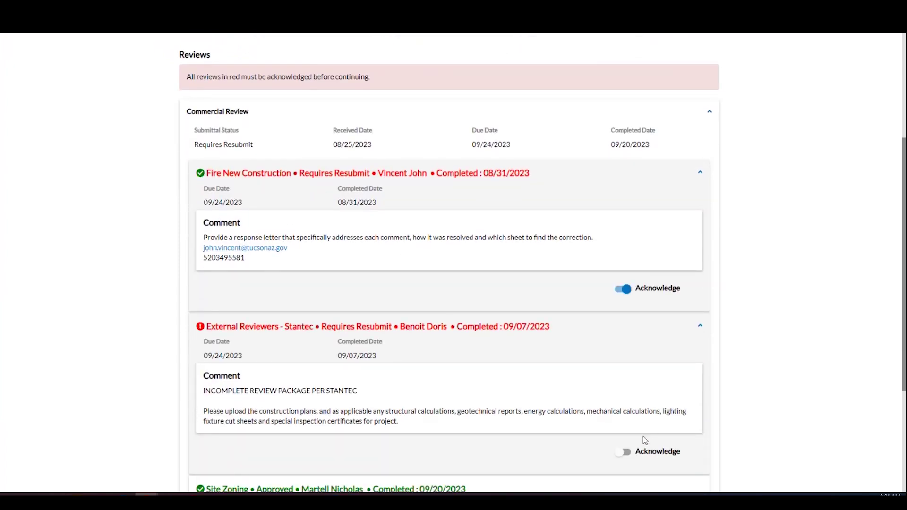
{"action": "left_click", "coordinate": [625, 453]}
{"action": "scroll", "coordinate": [548, 311], "scroll_direction": "down", "scroll_amount": 4}
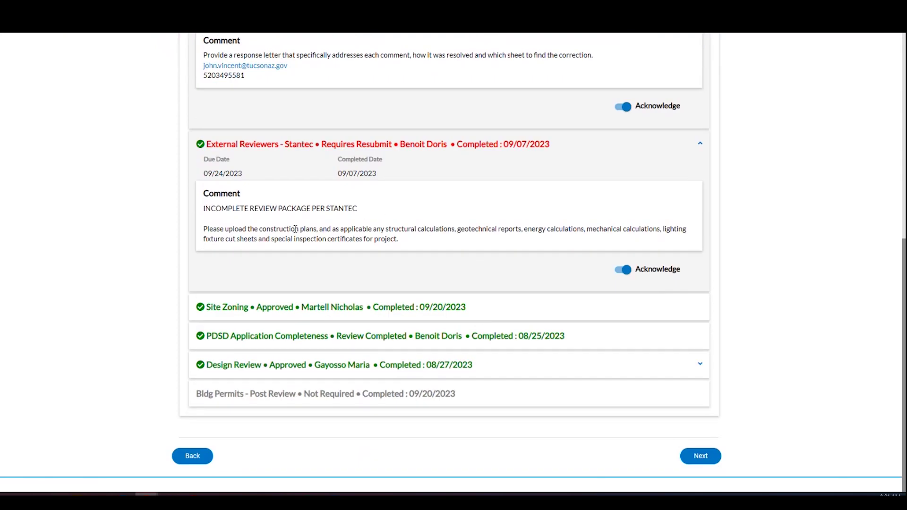
{"action": "left_click_drag", "start_coordinate": [318, 229], "coordinate": [437, 232]}
{"action": "left_click_drag", "start_coordinate": [363, 238], "coordinate": [362, 238]}
{"action": "left_click", "coordinate": [711, 457]}
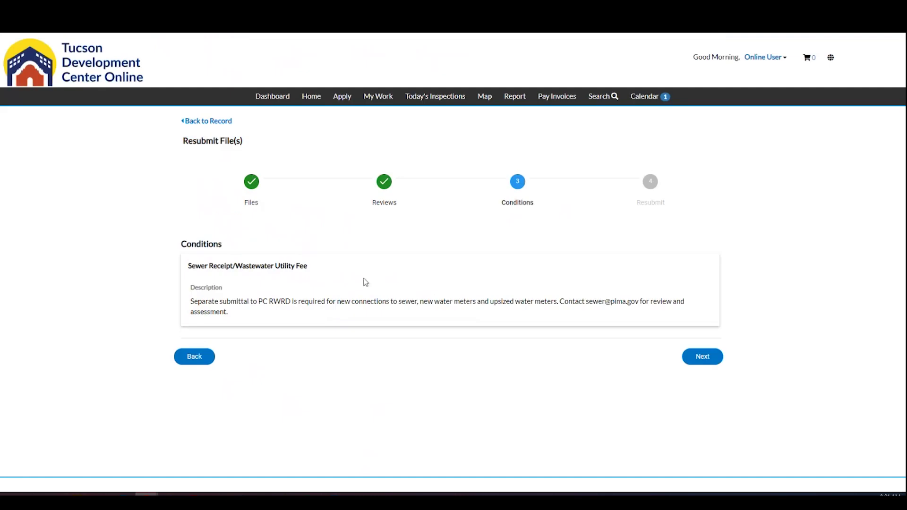
{"action": "left_click", "coordinate": [699, 359]}
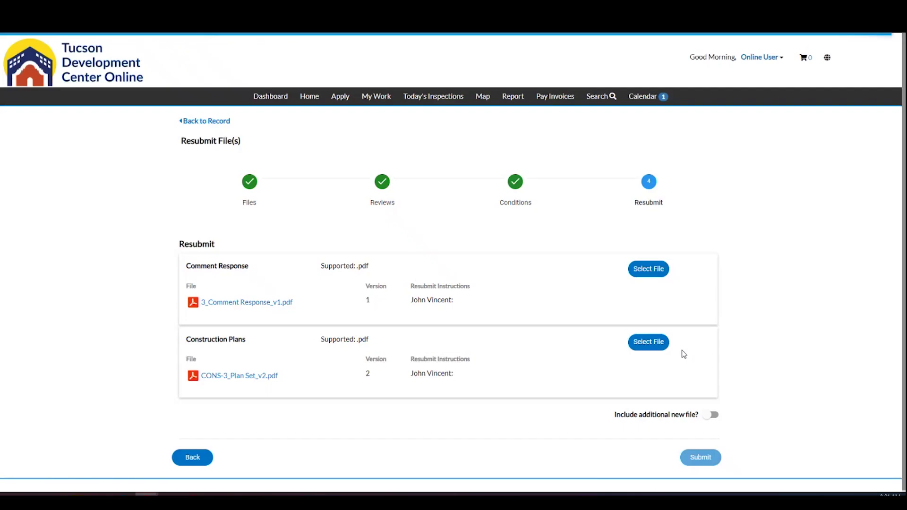
Attach Inspection steps order.pdf as the new Comment Response file
{"action": "left_click", "coordinate": [649, 278]}
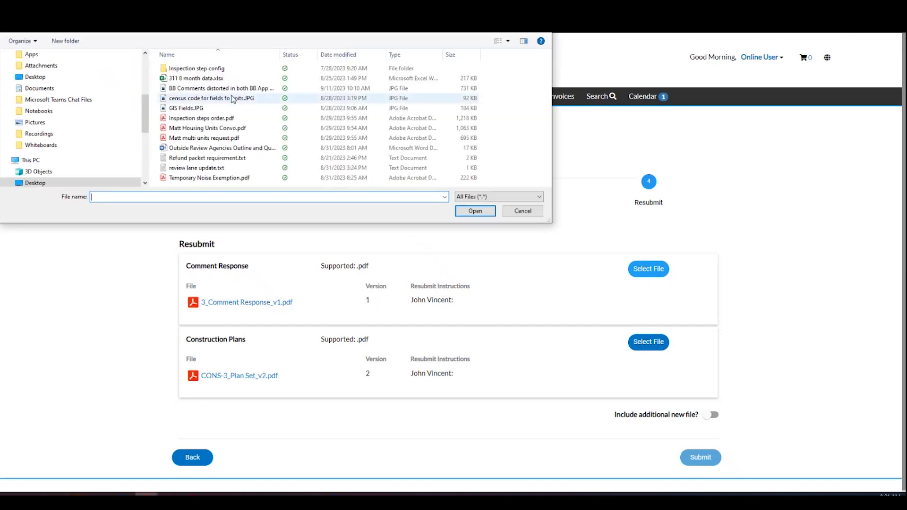
{"action": "left_click", "coordinate": [197, 119]}
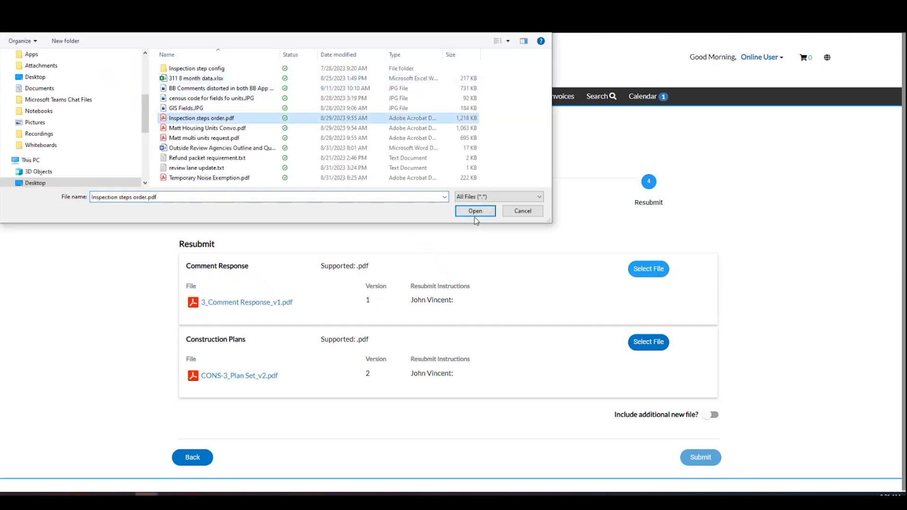
{"action": "left_click", "coordinate": [475, 211]}
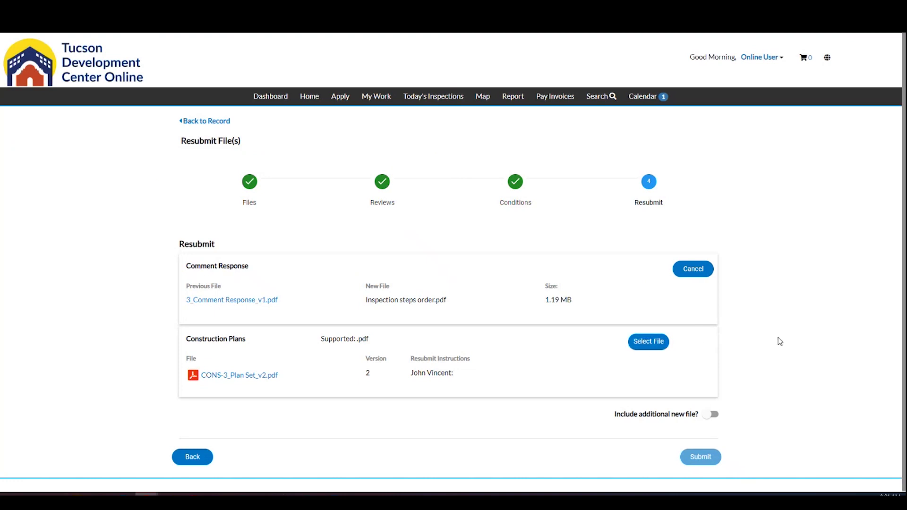
Attach Temporary Noise Exemption.pdf as the new Construction Plans file
{"action": "left_click", "coordinate": [652, 343]}
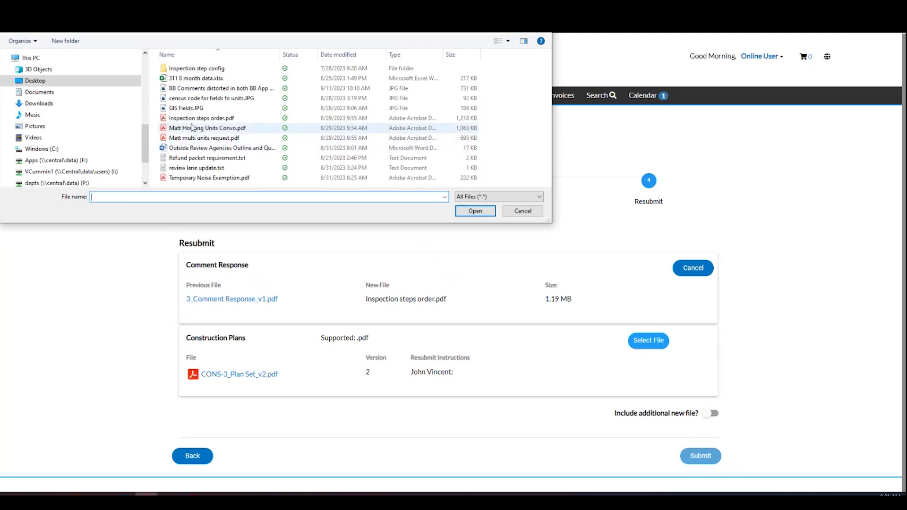
{"action": "left_click", "coordinate": [201, 178]}
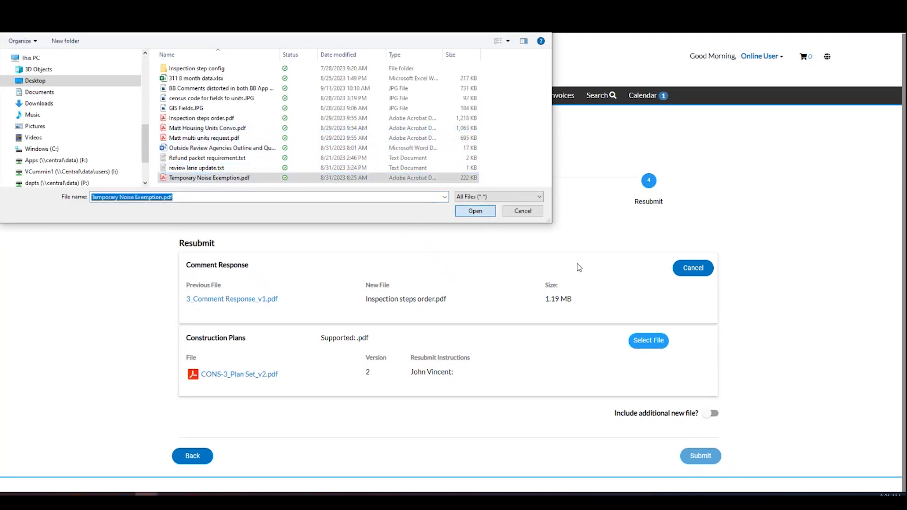
{"action": "key", "text": "Return"}
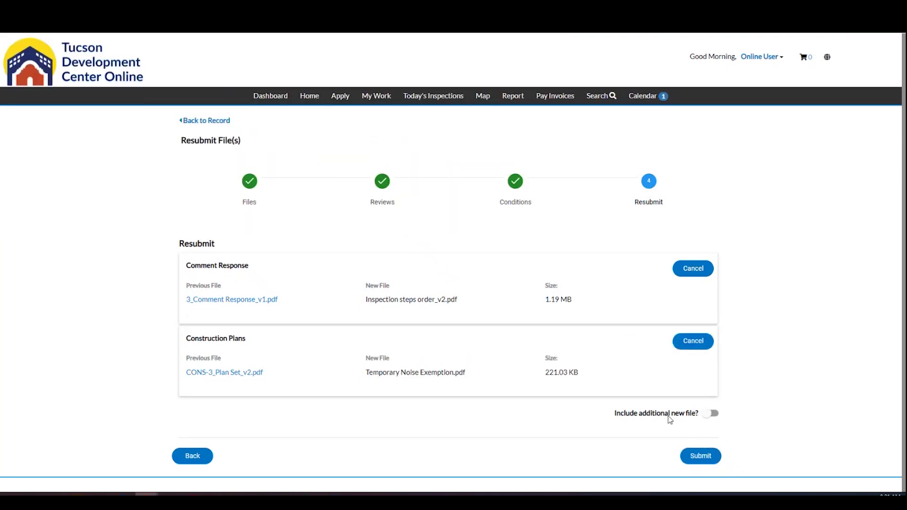
Enable an additional new file on the resubmittal with type Revision Narrative
{"action": "left_click", "coordinate": [712, 414]}
{"action": "scroll", "coordinate": [541, 360], "scroll_direction": "down", "scroll_amount": 3}
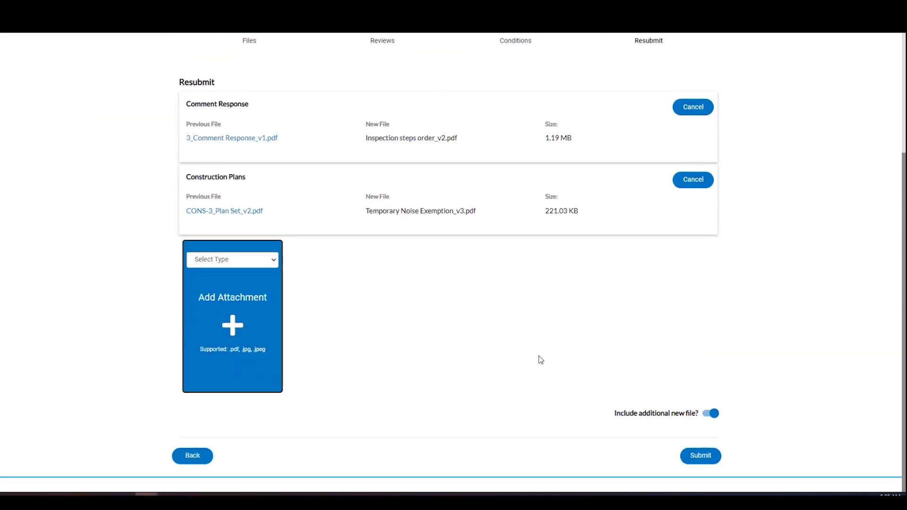
{"action": "left_click", "coordinate": [272, 262]}
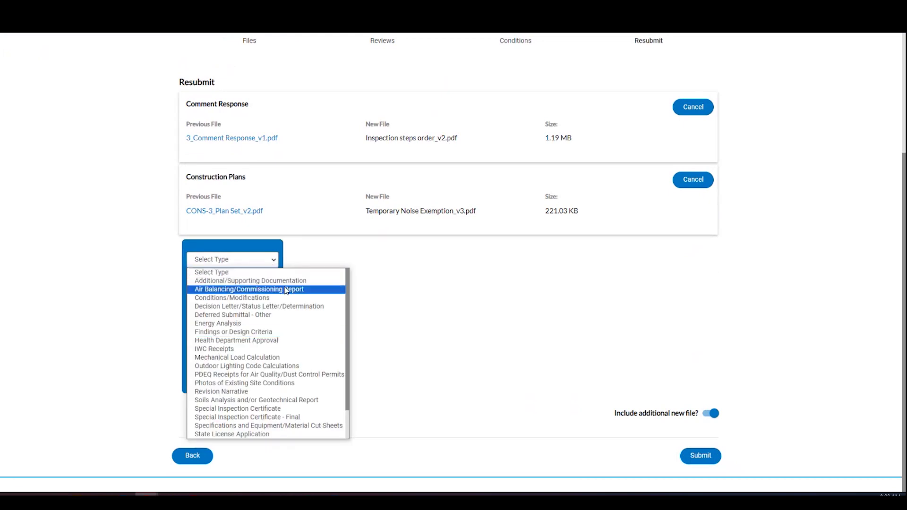
{"action": "scroll", "coordinate": [293, 368], "scroll_direction": "down", "scroll_amount": 2}
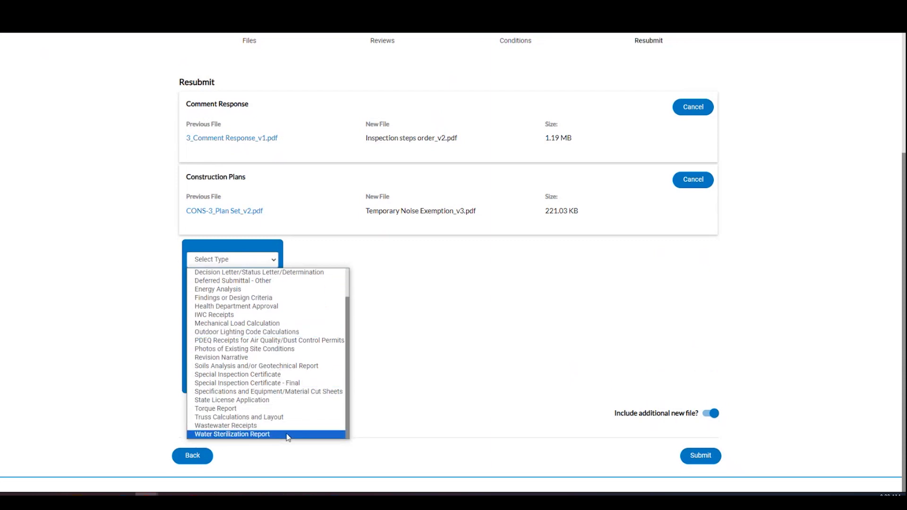
{"action": "left_click", "coordinate": [243, 363]}
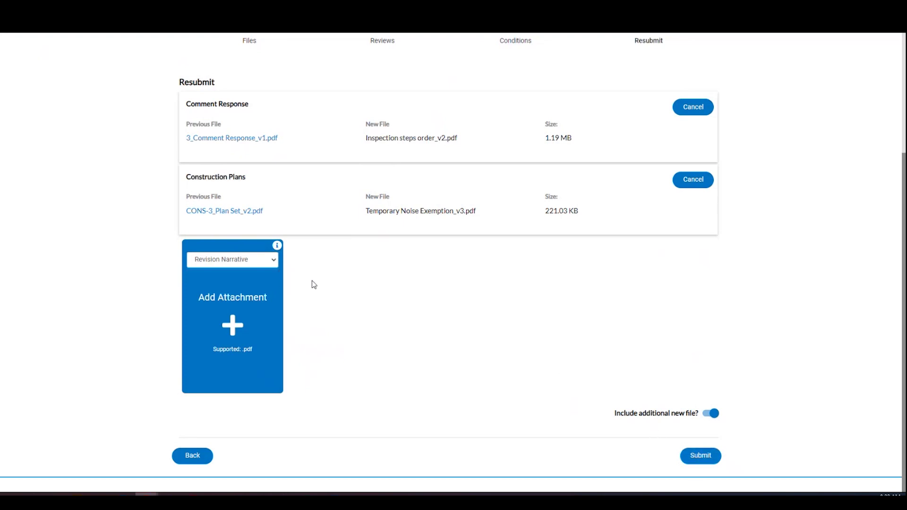
Check that the replacement Temporary Noise Exemption_v3.pdf shows 221.03 KB
{"action": "scroll", "coordinate": [528, 274], "scroll_direction": "up", "scroll_amount": 1}
{"action": "scroll", "coordinate": [527, 274], "scroll_direction": "up", "scroll_amount": 2}
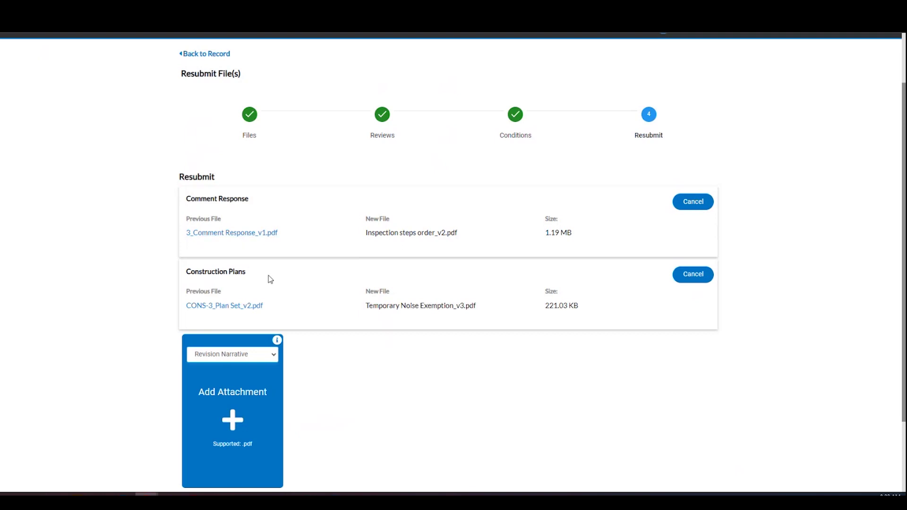
{"action": "scroll", "coordinate": [364, 381], "scroll_direction": "down", "scroll_amount": 1}
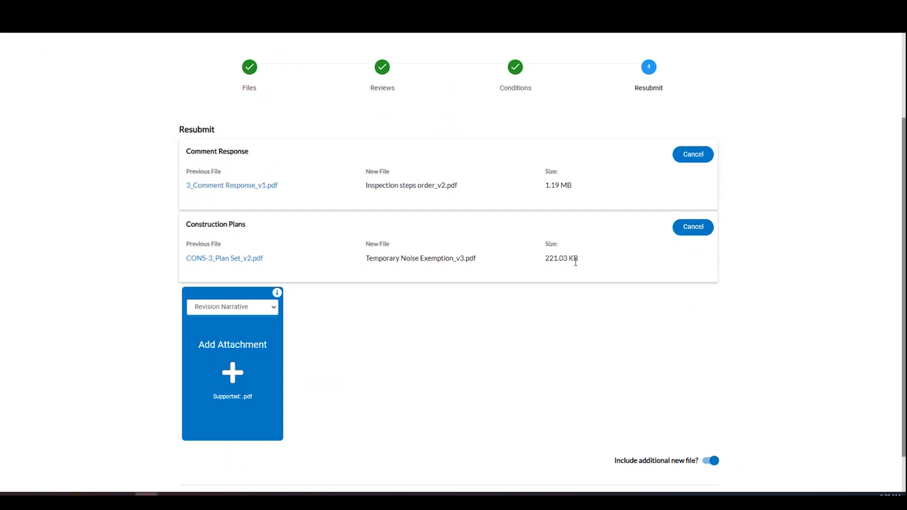
{"action": "left_click_drag", "start_coordinate": [582, 260], "coordinate": [543, 259]}
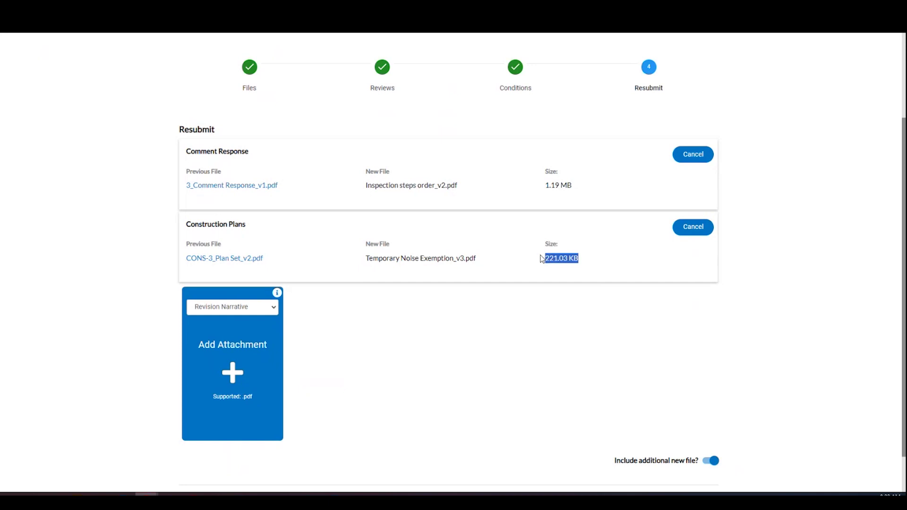
{"action": "left_click", "coordinate": [616, 272]}
{"action": "scroll", "coordinate": [651, 276], "scroll_direction": "down", "scroll_amount": 1}
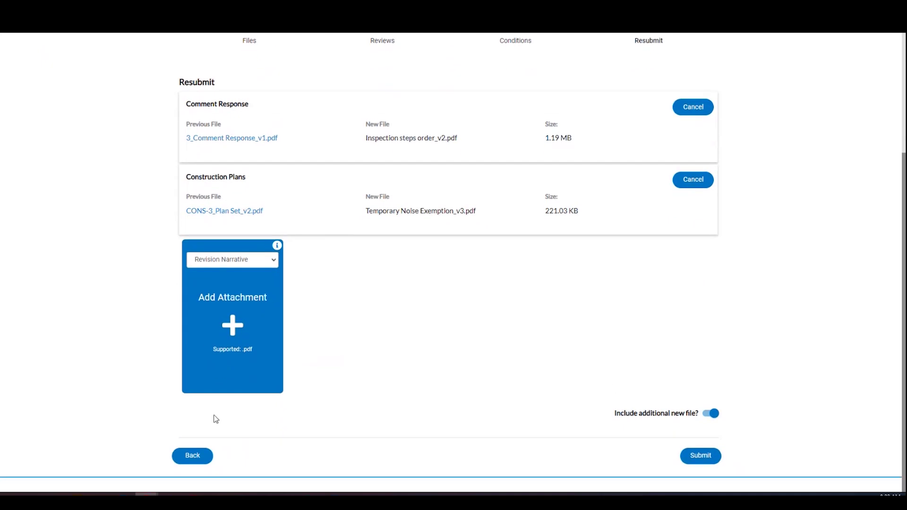
Leave the resubmittal and open the Fire General Operational Permit from My Work's permit list
{"action": "left_click", "coordinate": [197, 456]}
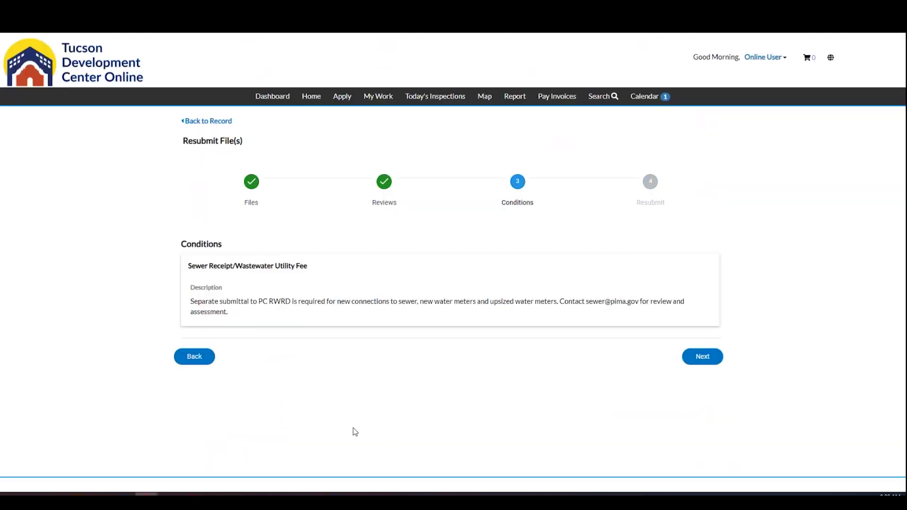
{"action": "left_click", "coordinate": [202, 367]}
{"action": "left_click", "coordinate": [378, 97]}
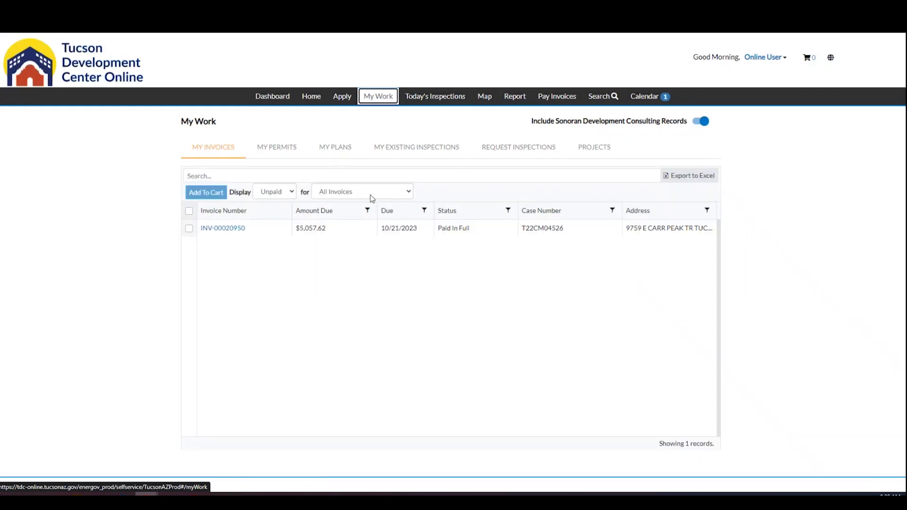
{"action": "left_click", "coordinate": [296, 148]}
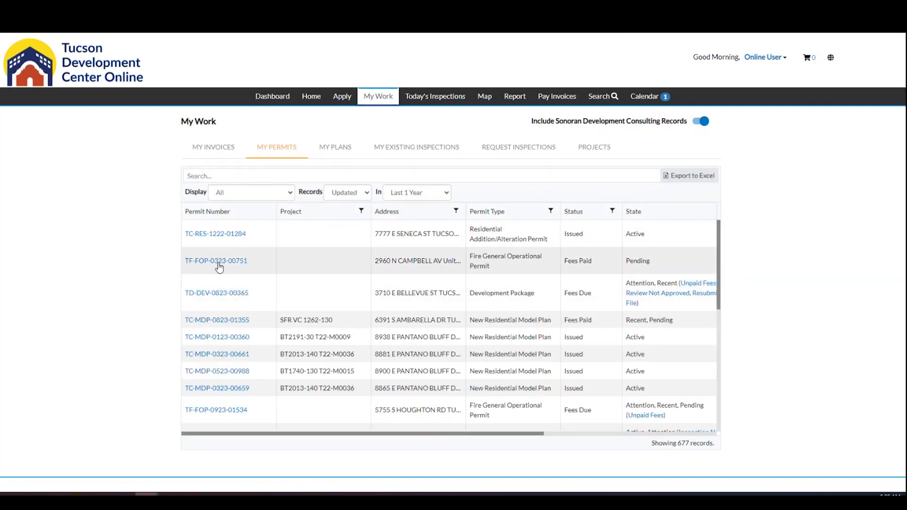
{"action": "left_click", "coordinate": [219, 268]}
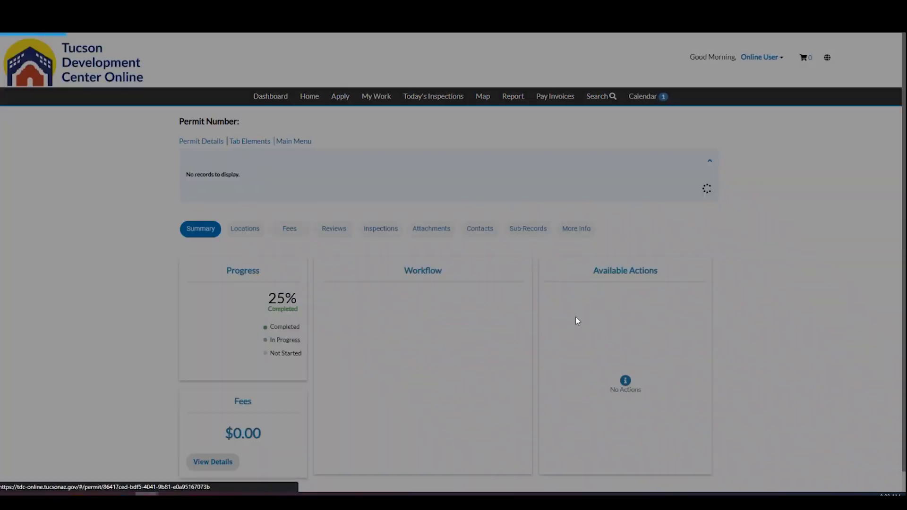
Review TF-FOP-0323-00751's Fees Paid status and 25% complete Fire Code Case workflow
{"action": "scroll", "coordinate": [800, 309], "scroll_direction": "down", "scroll_amount": 2}
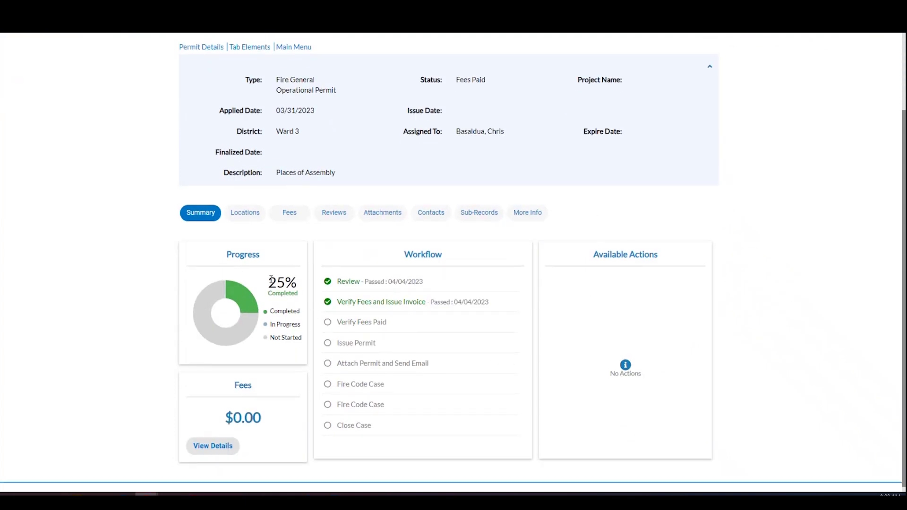
{"action": "scroll", "coordinate": [417, 329], "scroll_direction": "down", "scroll_amount": 1}
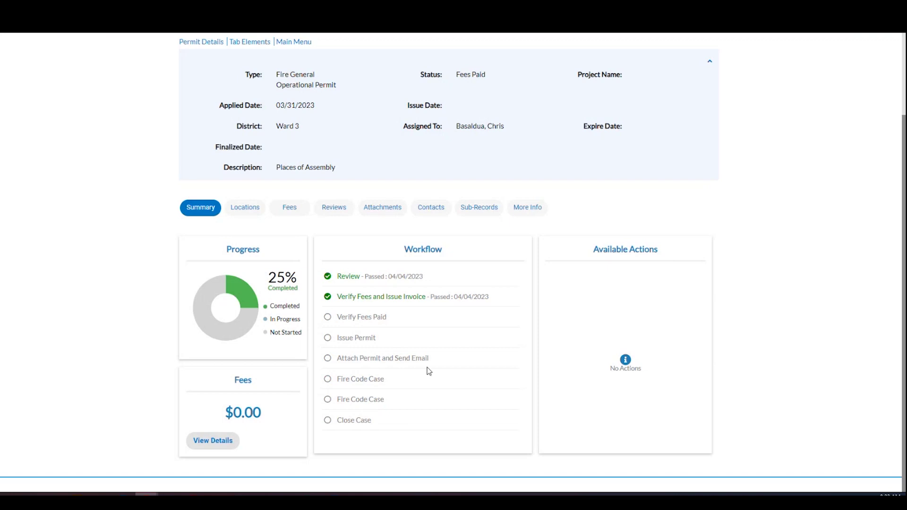
{"action": "scroll", "coordinate": [426, 369], "scroll_direction": "up", "scroll_amount": 1}
{"action": "scroll", "coordinate": [427, 371], "scroll_direction": "down", "scroll_amount": 1}
{"action": "left_click_drag", "start_coordinate": [343, 399], "coordinate": [397, 404]}
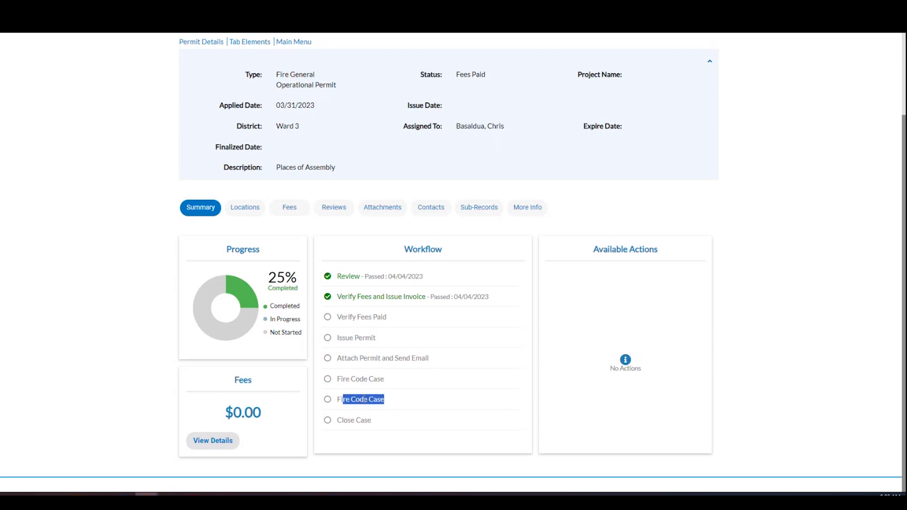
{"action": "left_click", "coordinate": [388, 404]}
{"action": "scroll", "coordinate": [373, 272], "scroll_direction": "up", "scroll_amount": 1}
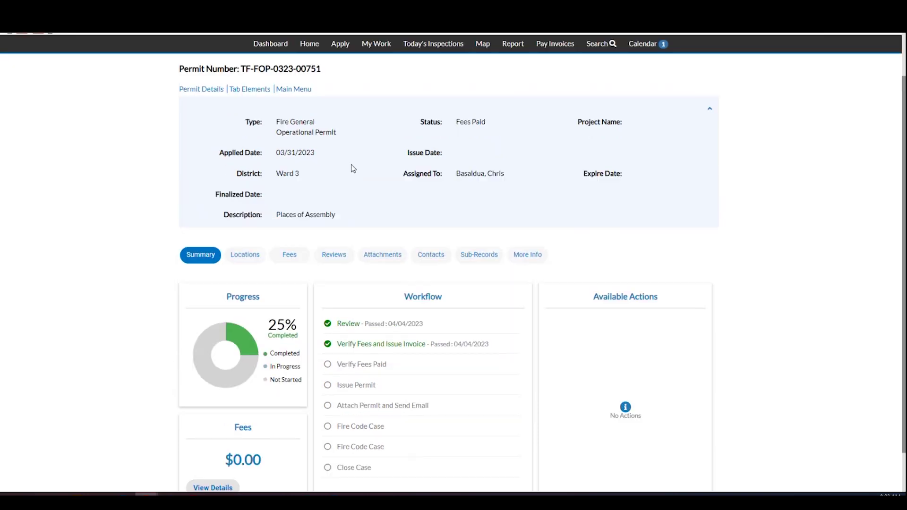
{"action": "scroll", "coordinate": [381, 211], "scroll_direction": "up", "scroll_amount": 1}
{"action": "scroll", "coordinate": [425, 293], "scroll_direction": "down", "scroll_amount": 2}
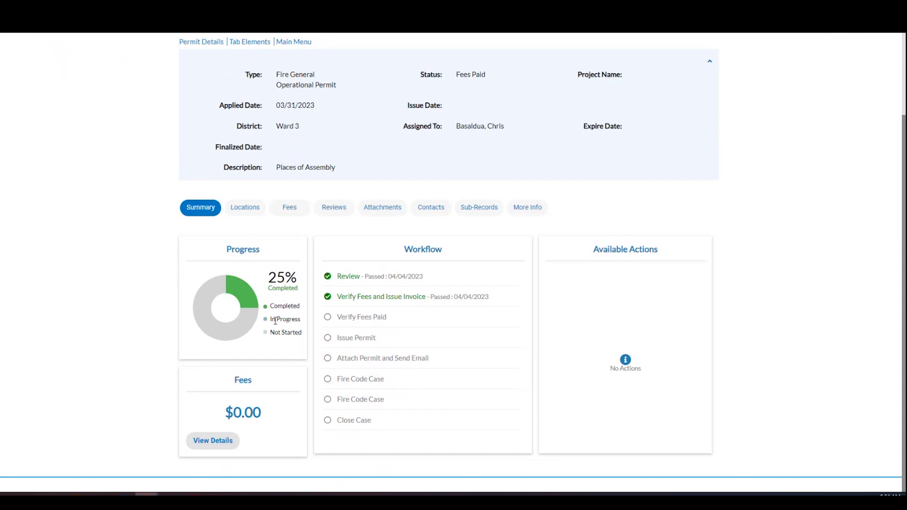
{"action": "scroll", "coordinate": [838, 267], "scroll_direction": "up", "scroll_amount": 2}
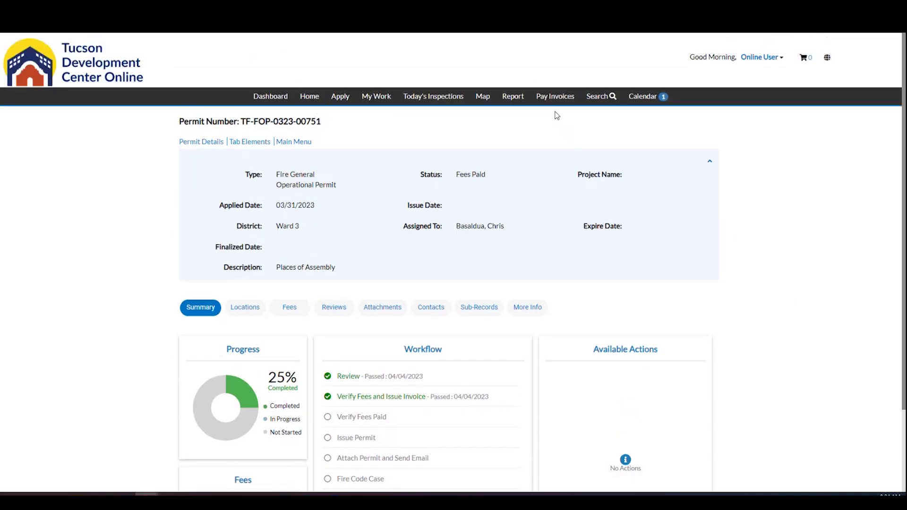
Open the $5,057.62 invoice INV-00020950 and browse its Misc Fees, Payments, Attachments and Contacts tabs
{"action": "left_click", "coordinate": [555, 96]}
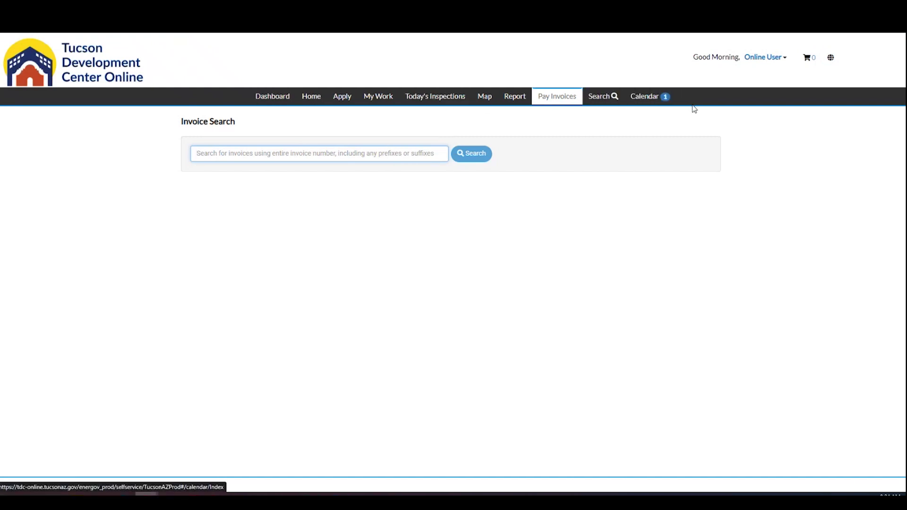
{"action": "left_click", "coordinate": [380, 97]}
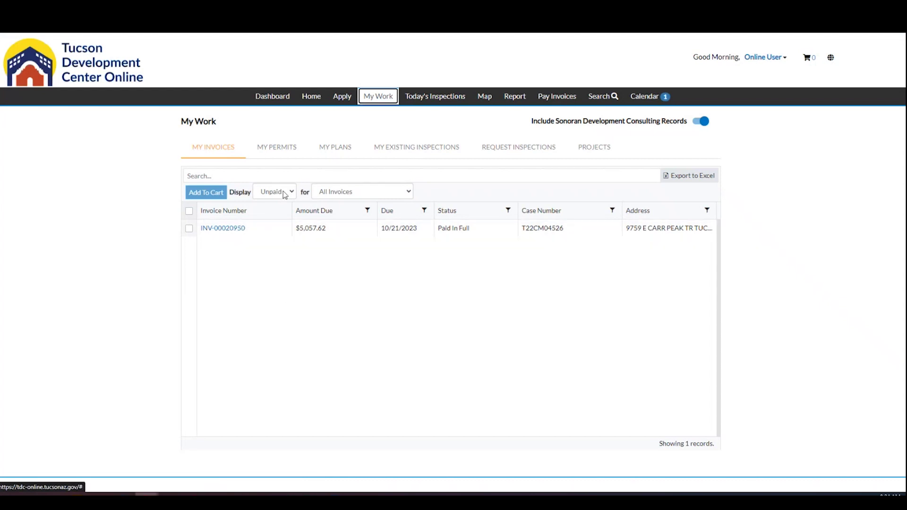
{"action": "left_click", "coordinate": [231, 236]}
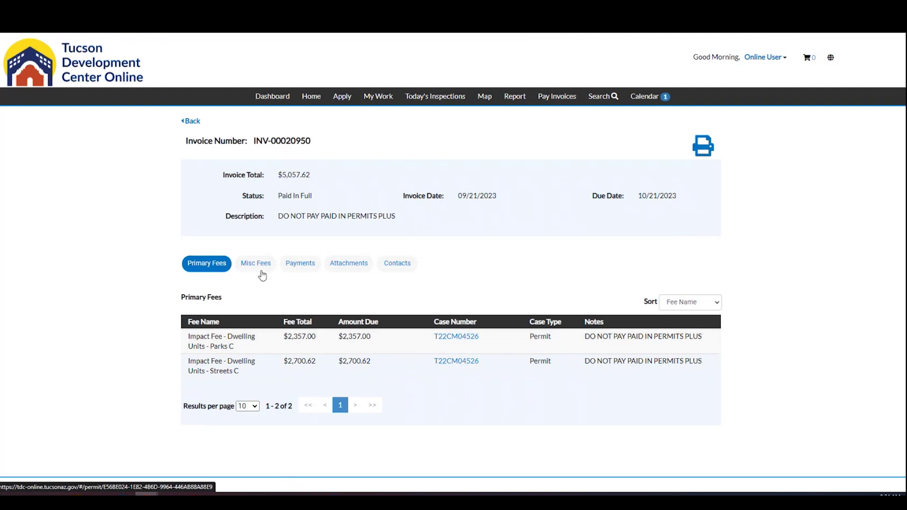
{"action": "left_click", "coordinate": [266, 266]}
{"action": "left_click", "coordinate": [307, 265]}
{"action": "left_click", "coordinate": [354, 270]}
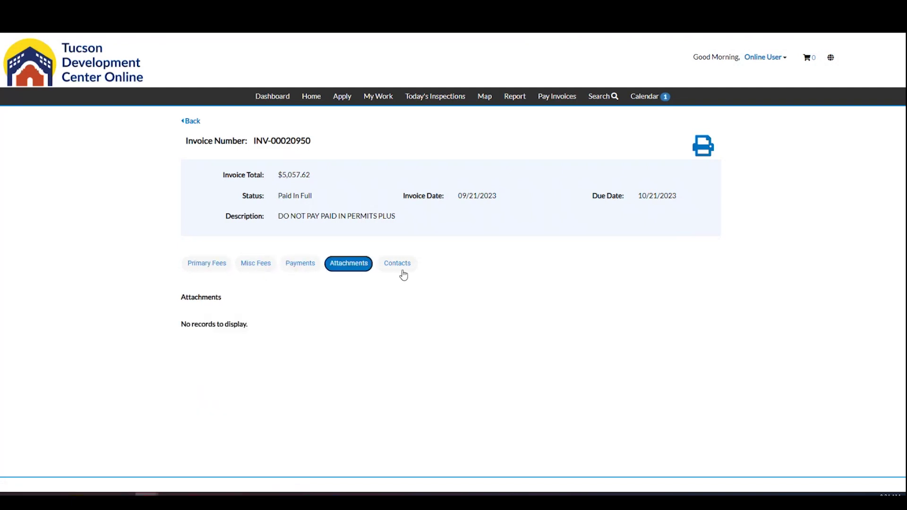
{"action": "left_click", "coordinate": [407, 269]}
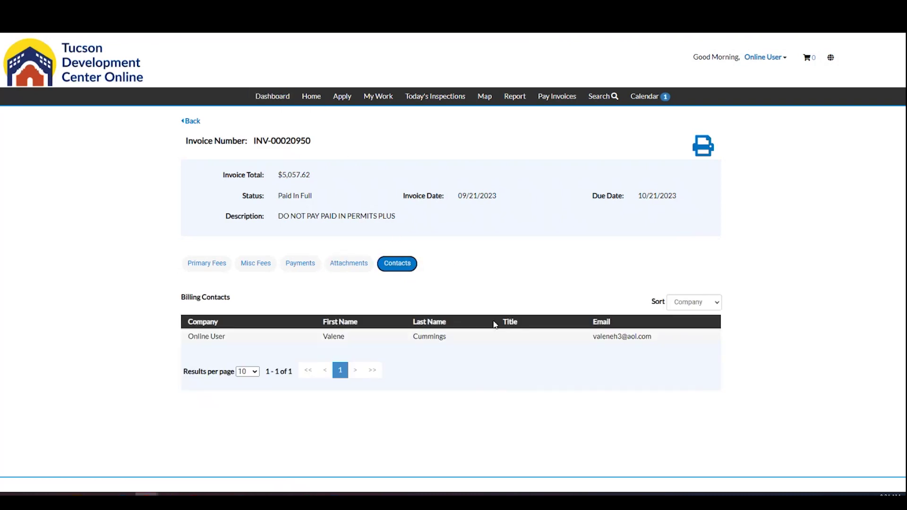
{"action": "left_click", "coordinate": [279, 98]}
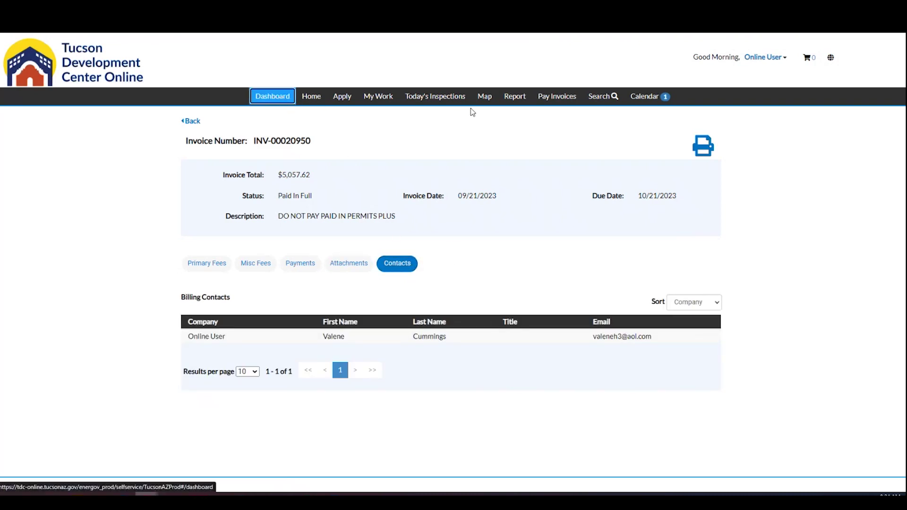
{"action": "left_click", "coordinate": [378, 97]}
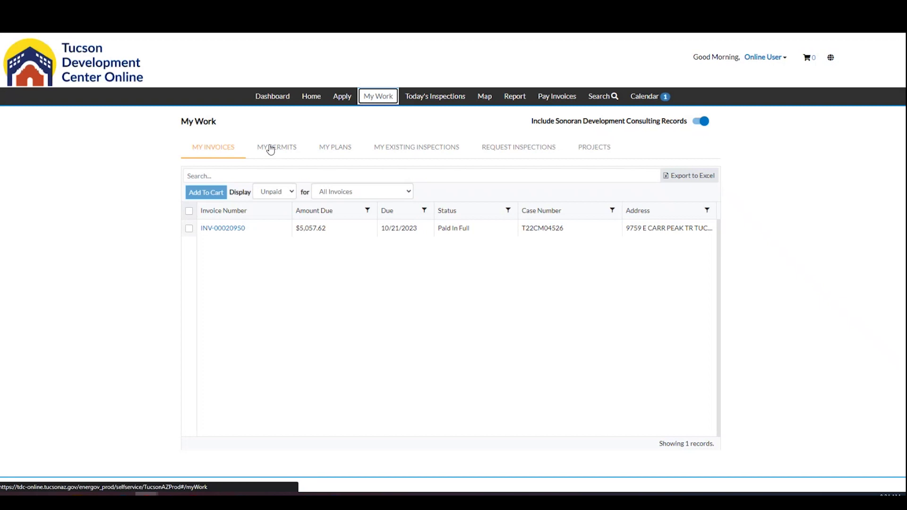
{"action": "left_click", "coordinate": [271, 149]}
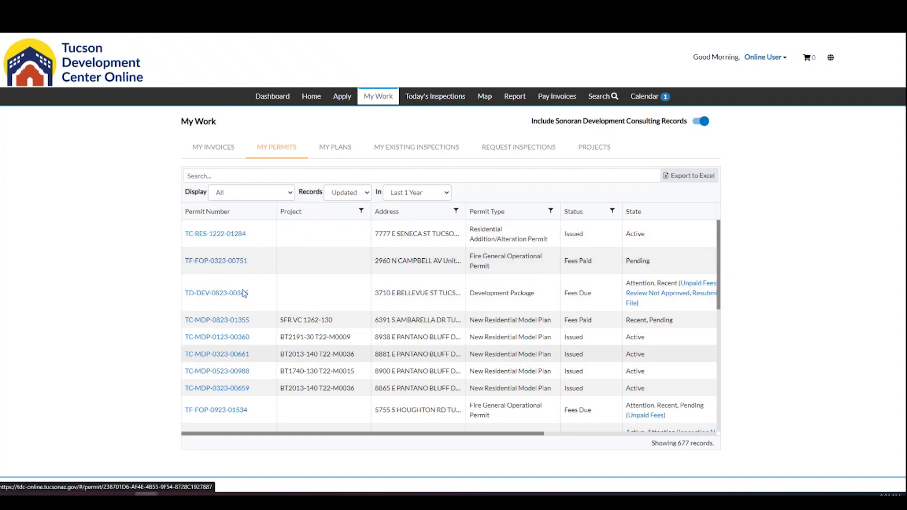
{"action": "left_click", "coordinate": [227, 237]}
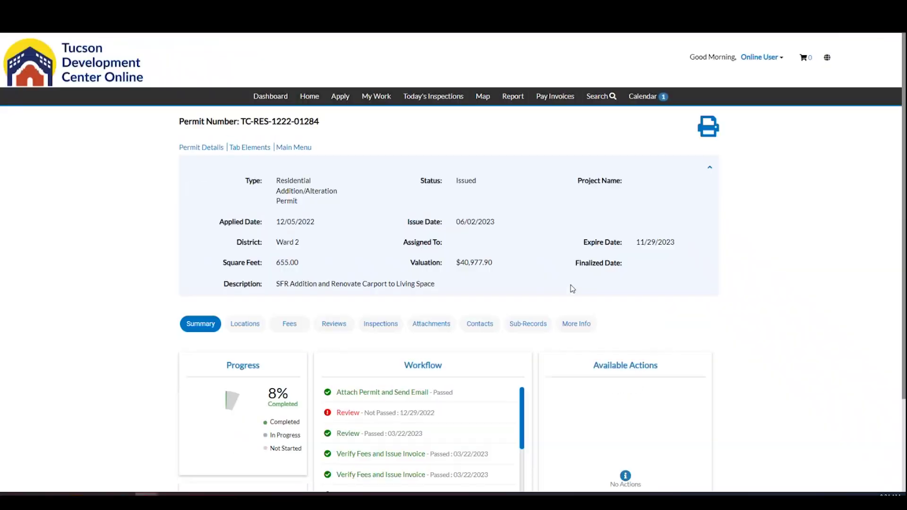
{"action": "scroll", "coordinate": [410, 269], "scroll_direction": "down", "scroll_amount": 2}
{"action": "left_click", "coordinate": [381, 229]}
Request the Outside Normal Hours Building and Firewall/Fire Barrier/Firestop inspections
{"action": "scroll", "coordinate": [737, 318], "scroll_direction": "down", "scroll_amount": 6}
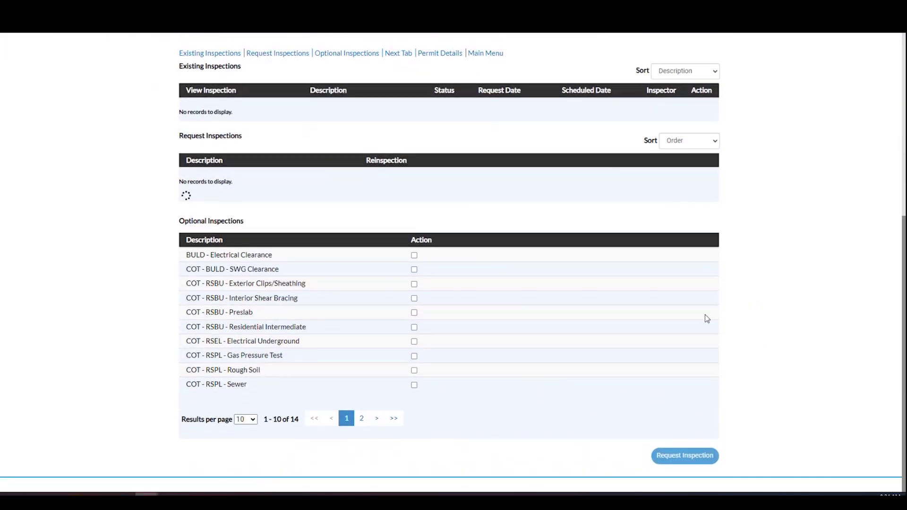
{"action": "scroll", "coordinate": [739, 279], "scroll_direction": "down", "scroll_amount": 6}
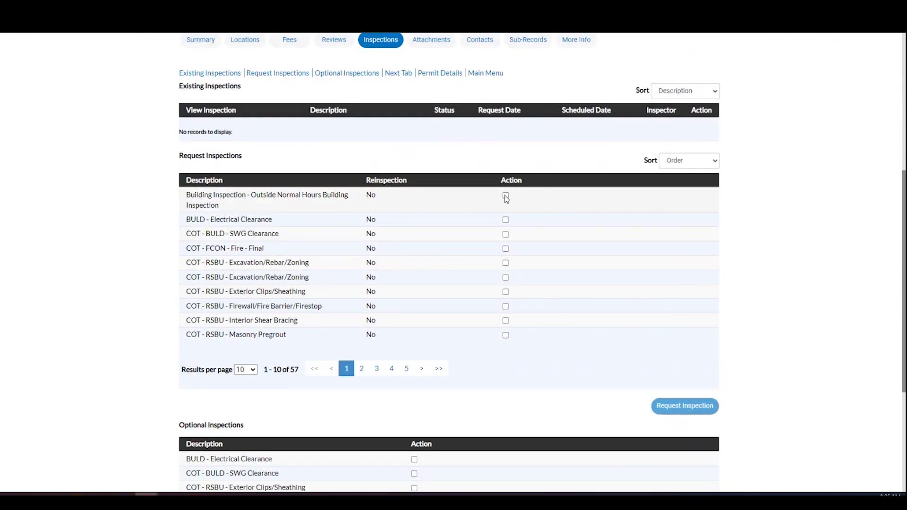
{"action": "scroll", "coordinate": [506, 198], "scroll_direction": "down", "scroll_amount": 1}
{"action": "left_click", "coordinate": [505, 149]}
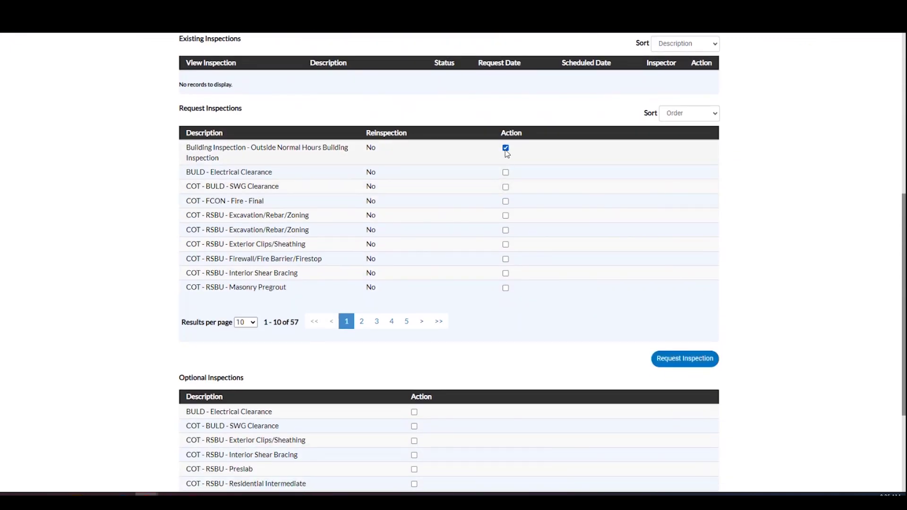
{"action": "left_click", "coordinate": [506, 259]}
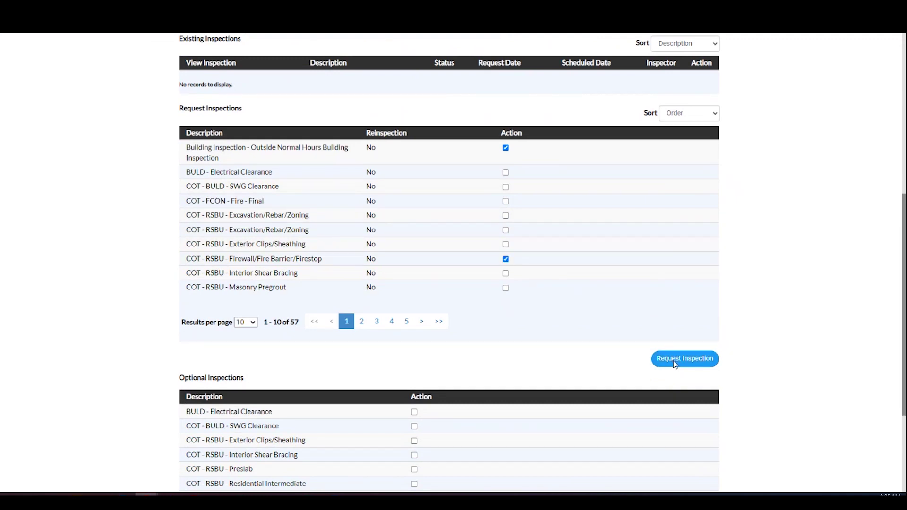
{"action": "left_click", "coordinate": [675, 363]}
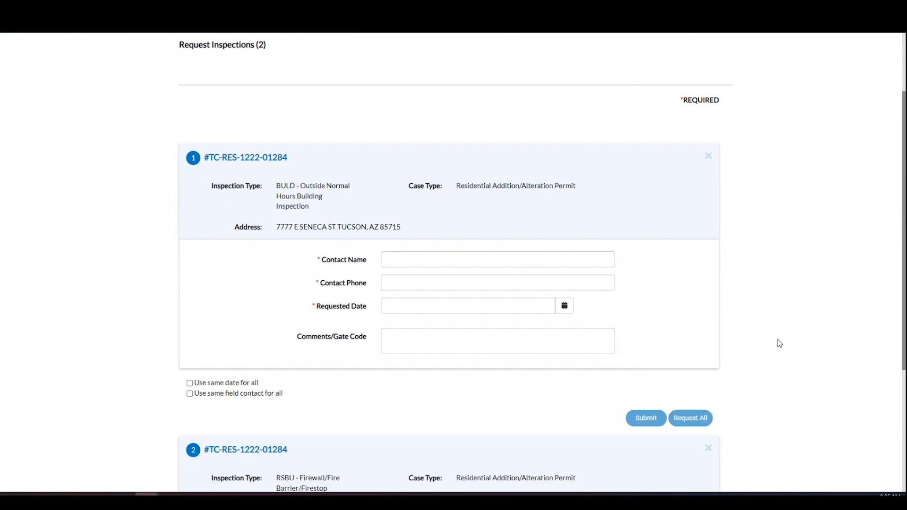
Go through the Contact Name, Contact Phone and Comments fields of the request form
{"action": "left_click", "coordinate": [416, 260]}
{"action": "left_click", "coordinate": [415, 288]}
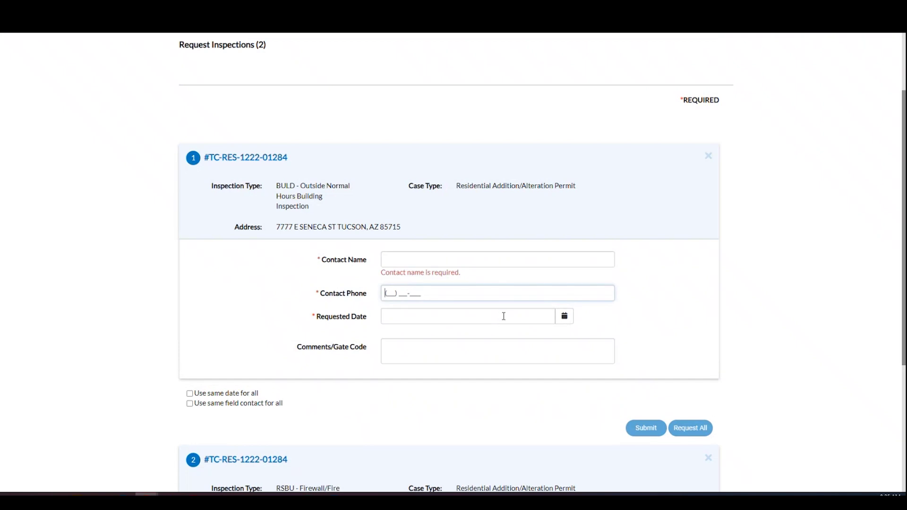
{"action": "scroll", "coordinate": [501, 317], "scroll_direction": "down", "scroll_amount": 3}
{"action": "left_click", "coordinate": [403, 203]}
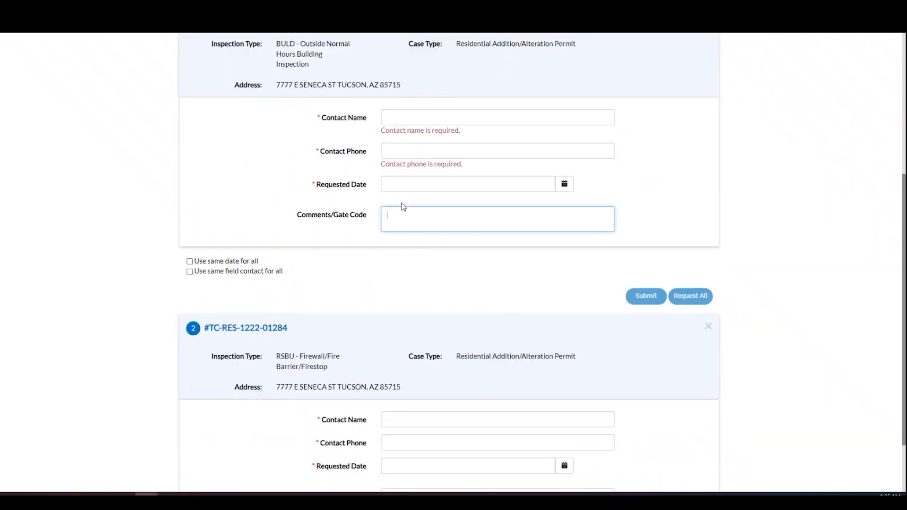
Tick 'Use same date for all' and 'Use same field contact for all'
{"action": "scroll", "coordinate": [369, 267], "scroll_direction": "down", "scroll_amount": 1}
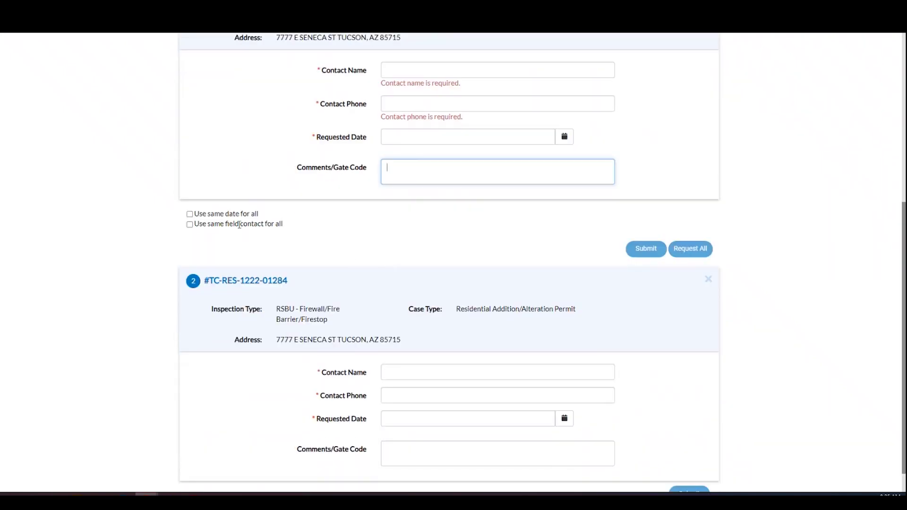
{"action": "left_click", "coordinate": [190, 214]}
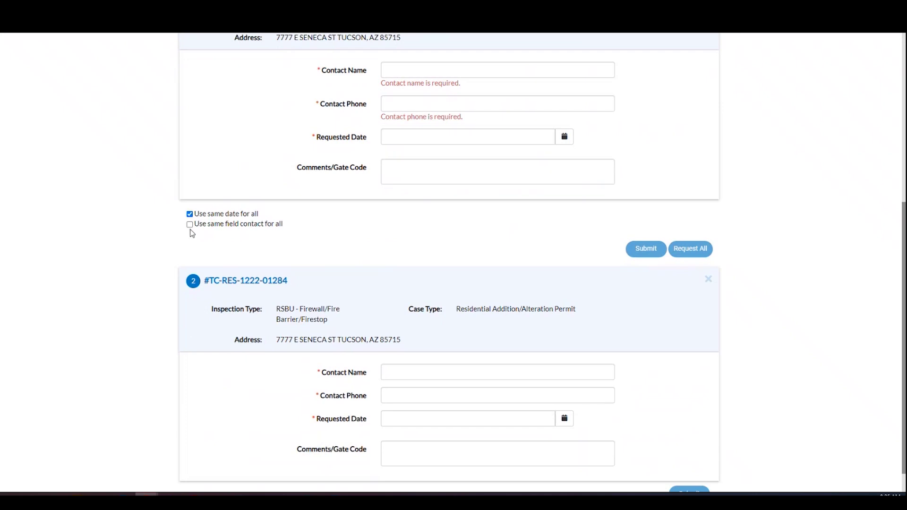
{"action": "left_click", "coordinate": [190, 225]}
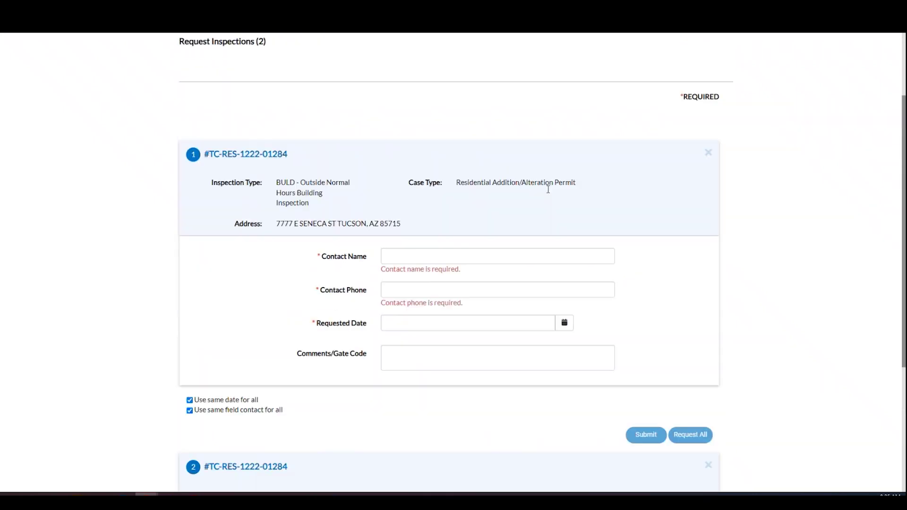
{"action": "scroll", "coordinate": [548, 199], "scroll_direction": "down", "scroll_amount": 3}
{"action": "scroll", "coordinate": [549, 203], "scroll_direction": "up", "scroll_amount": 7}
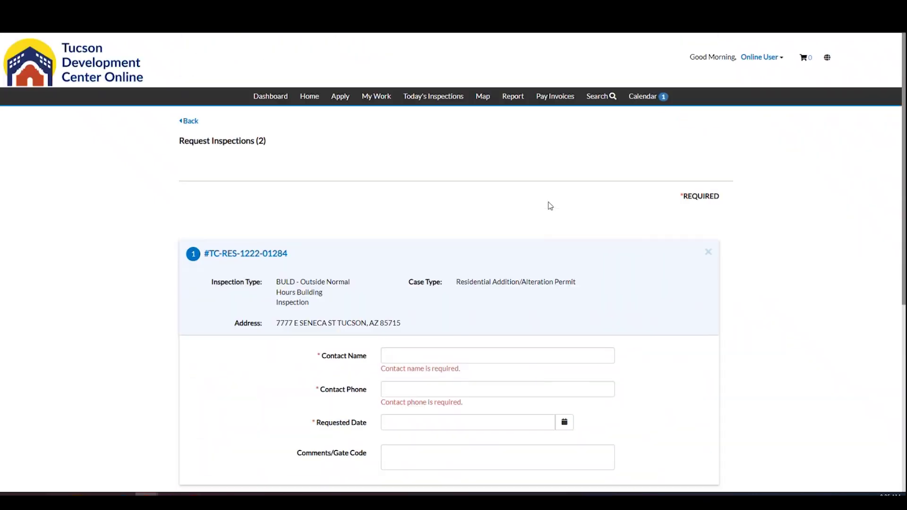
{"action": "scroll", "coordinate": [547, 205], "scroll_direction": "down", "scroll_amount": 5}
{"action": "scroll", "coordinate": [541, 254], "scroll_direction": "down", "scroll_amount": 2}
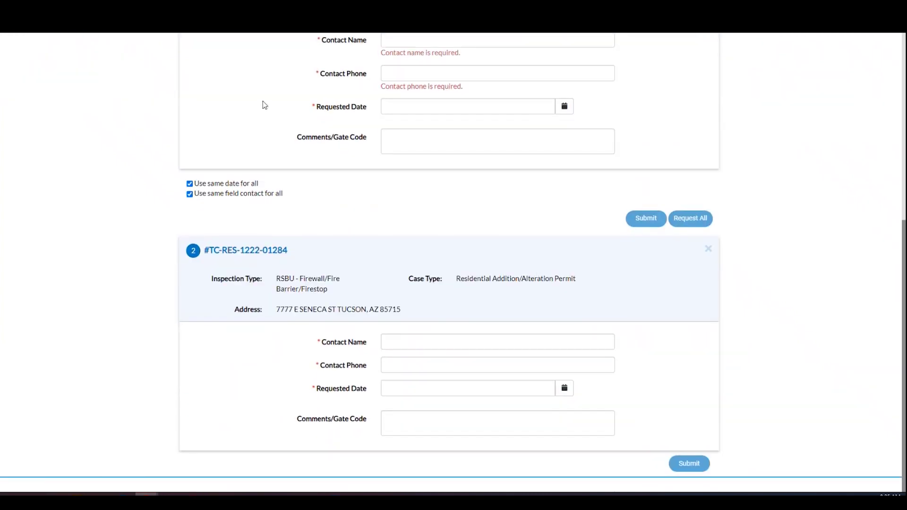
{"action": "scroll", "coordinate": [813, 321], "scroll_direction": "up", "scroll_amount": 6}
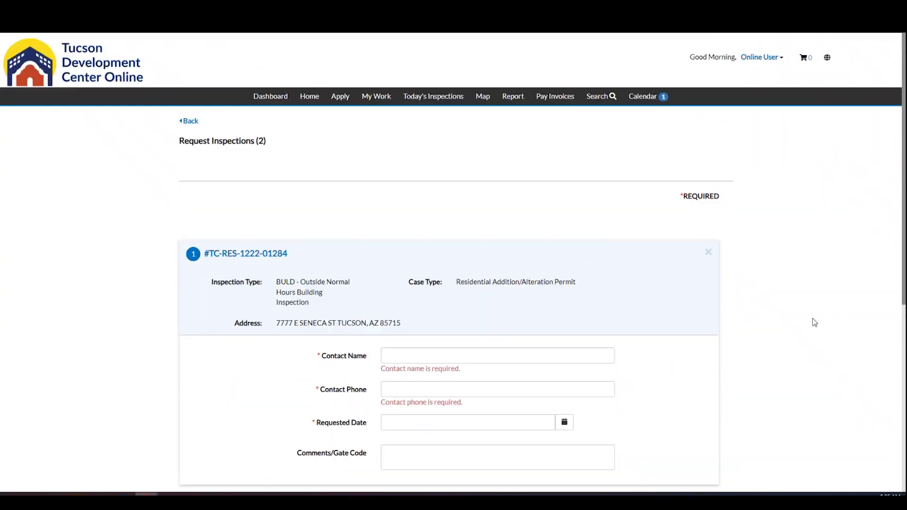
Filter the Apply list to Permits and start a Fire Alarm System Permit application
{"action": "left_click", "coordinate": [341, 97]}
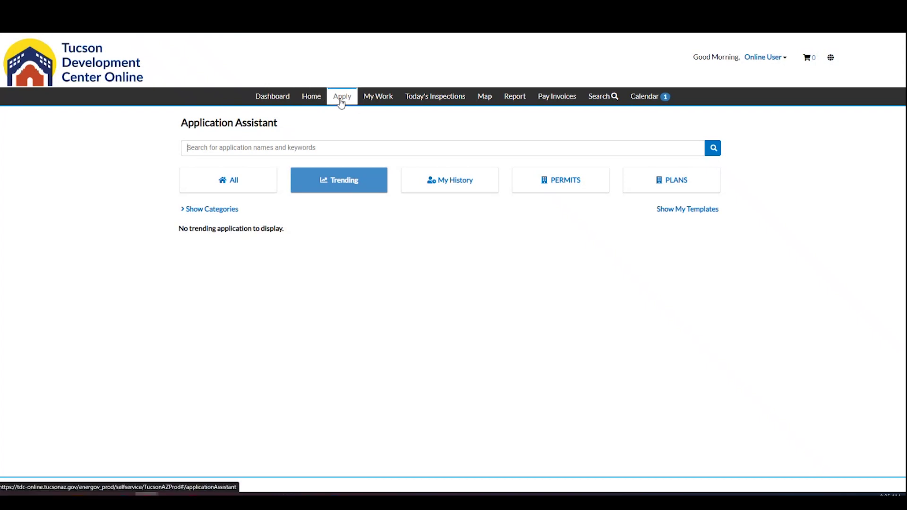
{"action": "left_click", "coordinate": [576, 183]}
{"action": "left_click", "coordinate": [567, 188]}
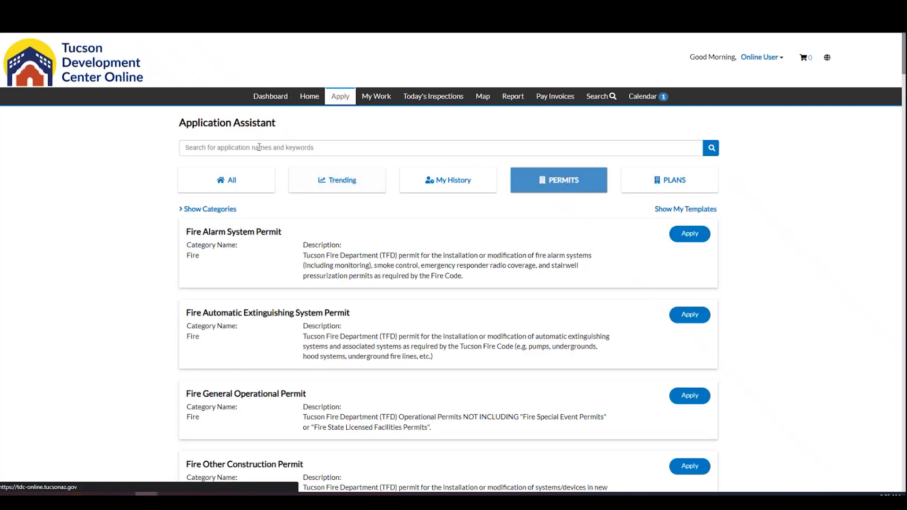
{"action": "left_click", "coordinate": [686, 234]}
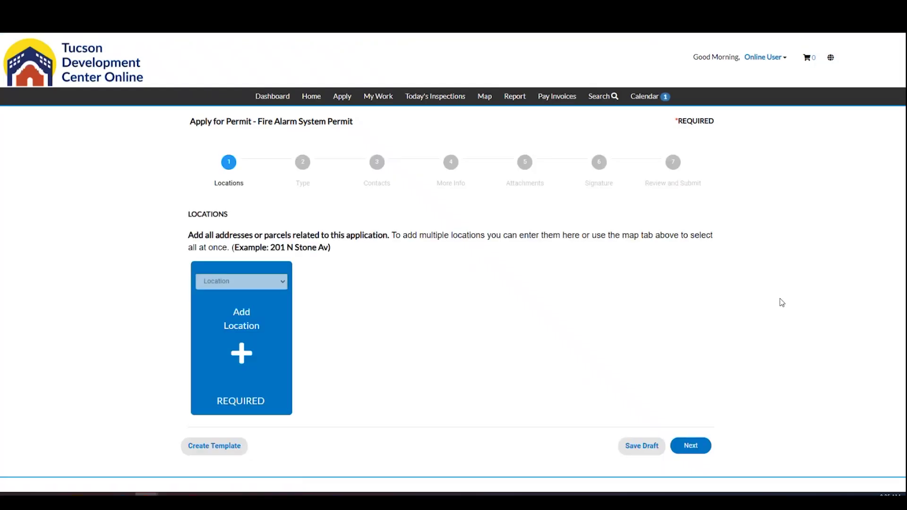
Try an address search for '201', then return to the Locations step
{"action": "left_click", "coordinate": [244, 349]}
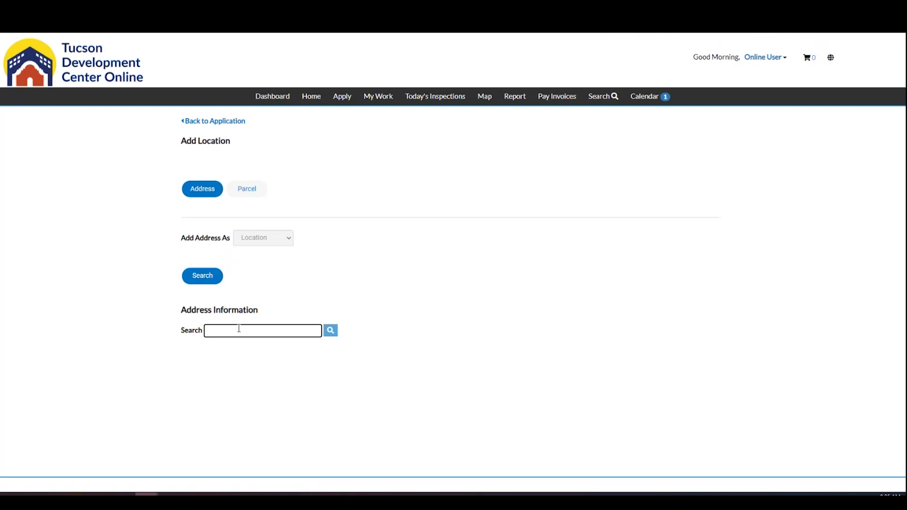
{"action": "type", "text": "201 n stone"}
{"action": "left_click", "coordinate": [187, 122]}
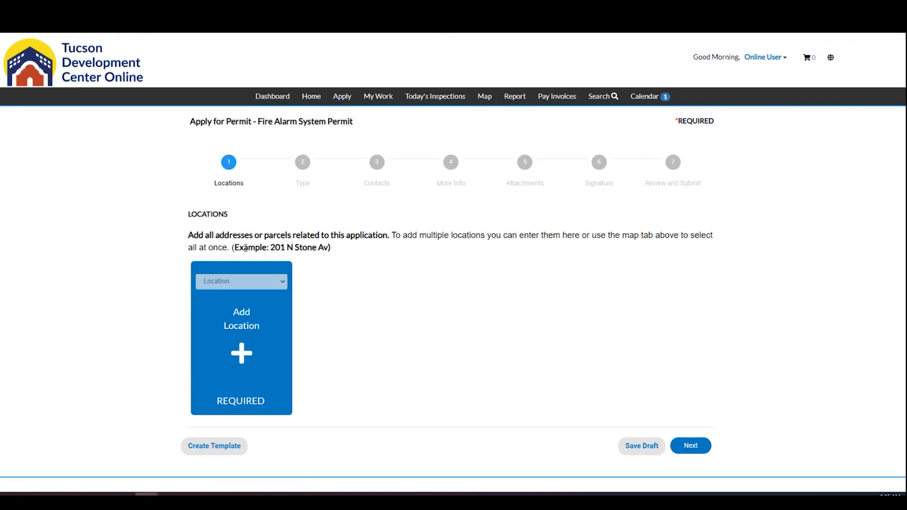
{"action": "left_click_drag", "start_coordinate": [273, 246], "coordinate": [330, 247]}
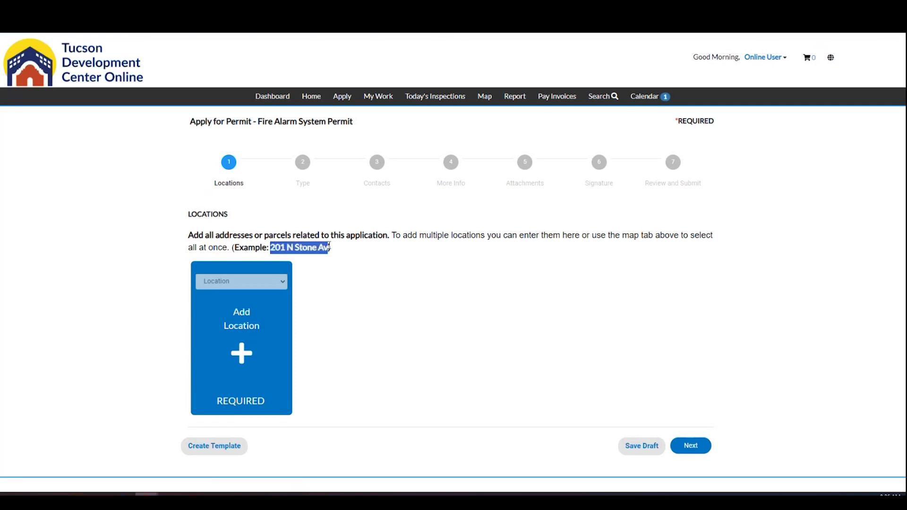
{"action": "left_click", "coordinate": [282, 246]}
Search address '20' and add the first Stone Avenue result as the location
{"action": "left_click", "coordinate": [244, 354]}
{"action": "type", "text": "201 n stone"}
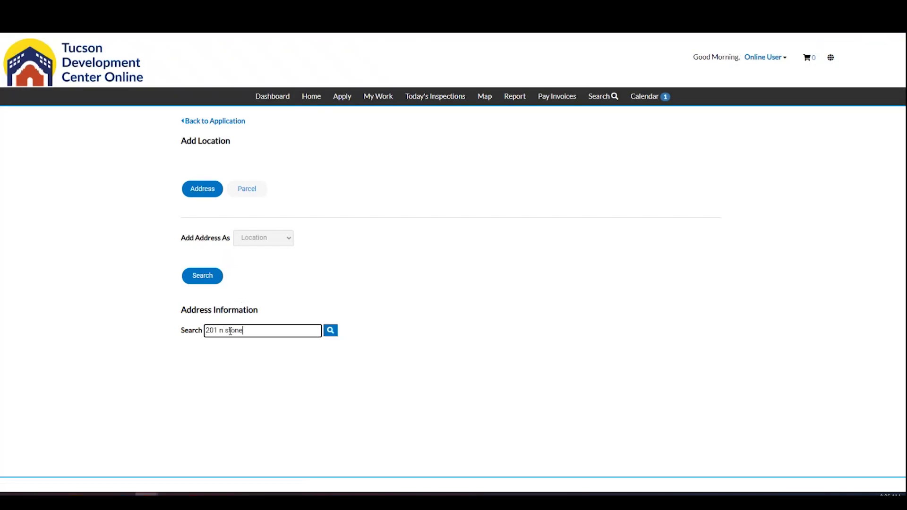
{"action": "left_click", "coordinate": [331, 330]}
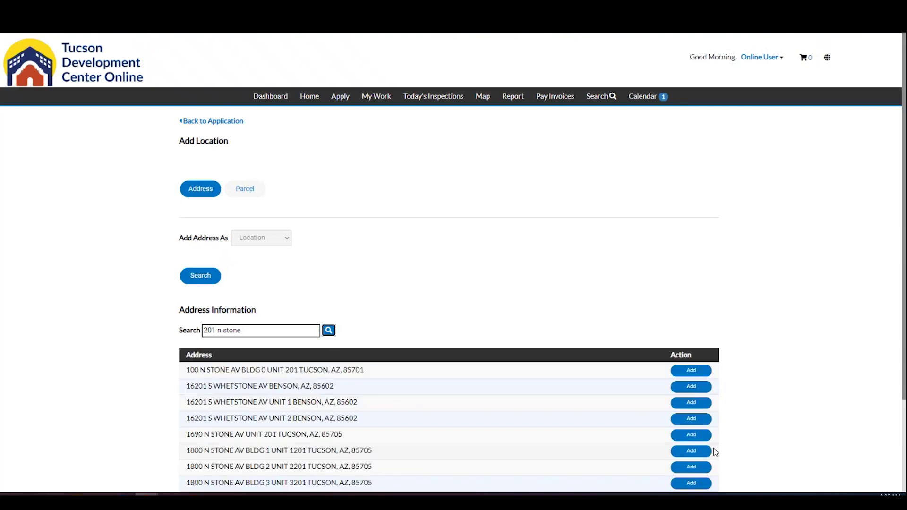
{"action": "scroll", "coordinate": [614, 387], "scroll_direction": "down", "scroll_amount": 2}
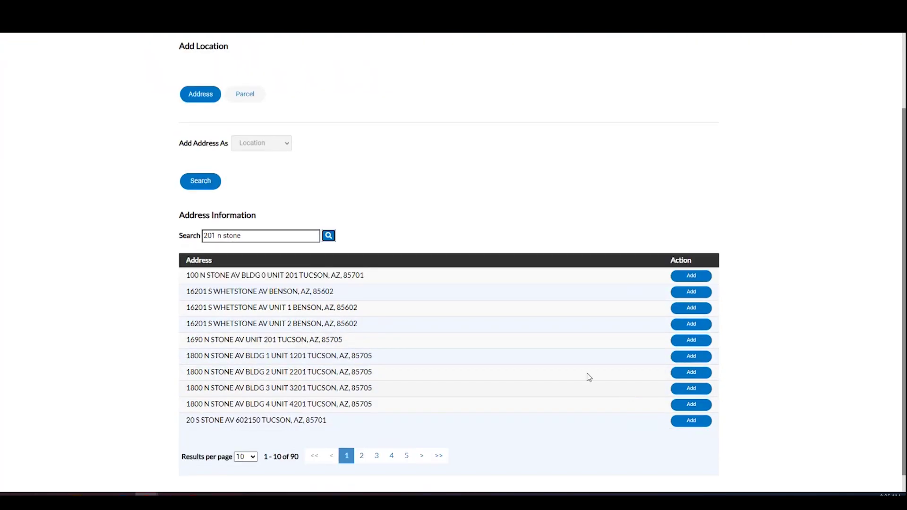
{"action": "left_click", "coordinate": [700, 281]}
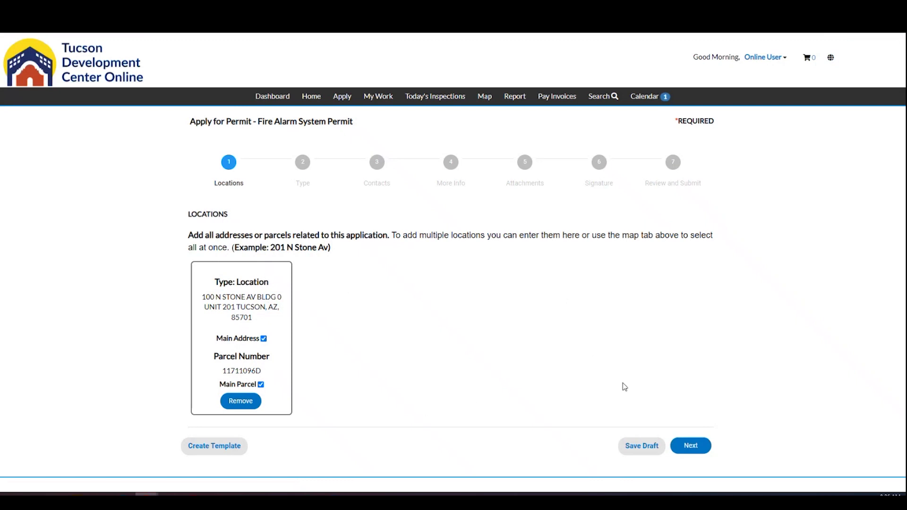
Enter description 'Fire permit needed' and 15000 square feet, removing the comma, then continue
{"action": "left_click", "coordinate": [695, 445]}
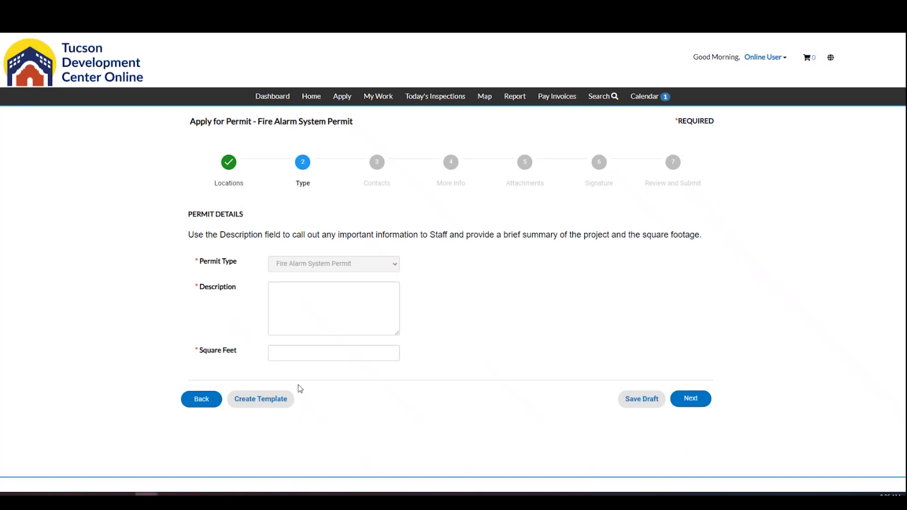
{"action": "left_click", "coordinate": [318, 298]}
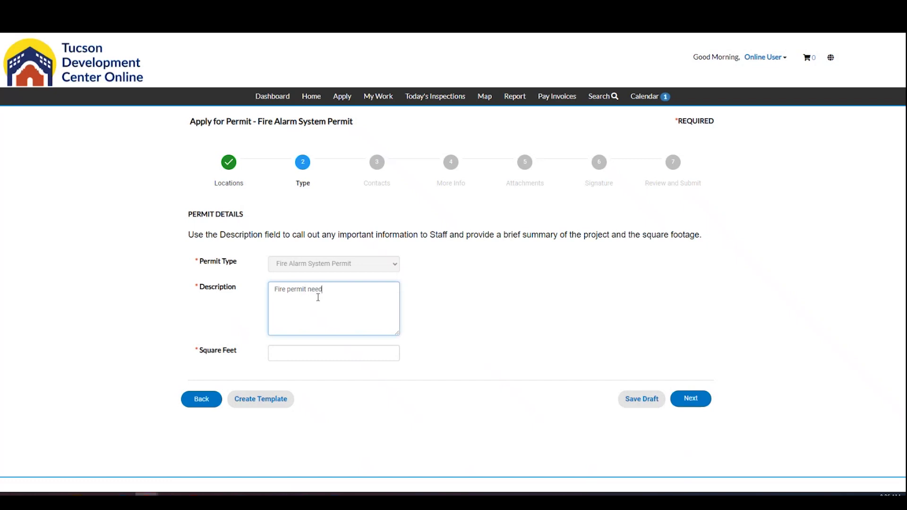
{"action": "left_click", "coordinate": [309, 349]}
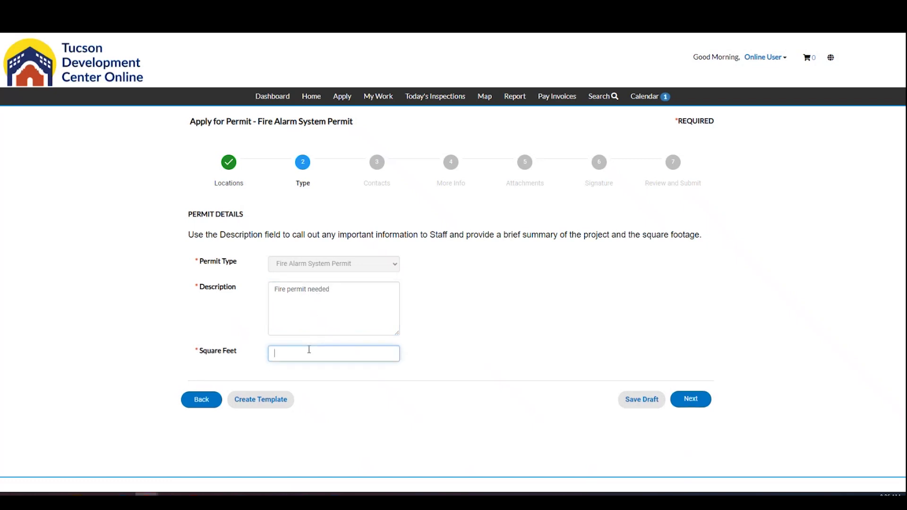
{"action": "type", "text": "15,00"}
{"action": "left_click", "coordinate": [664, 325]}
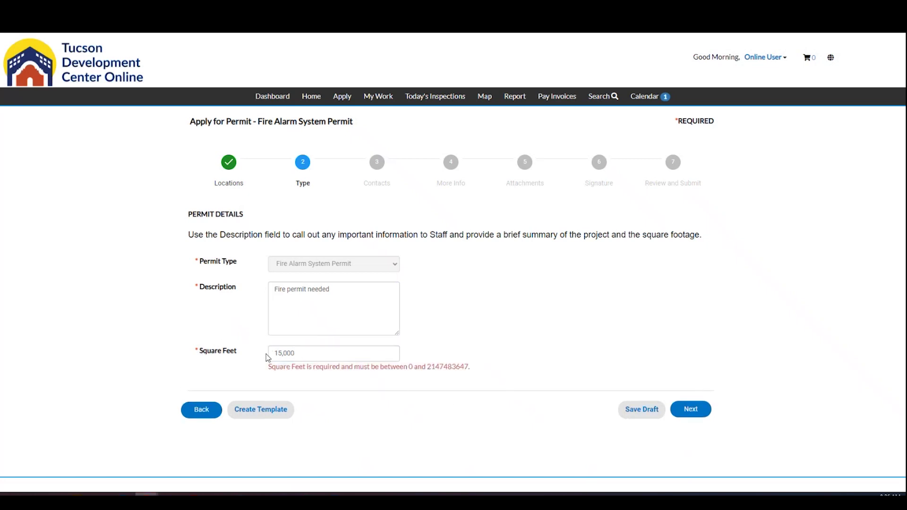
{"action": "left_click", "coordinate": [284, 354]}
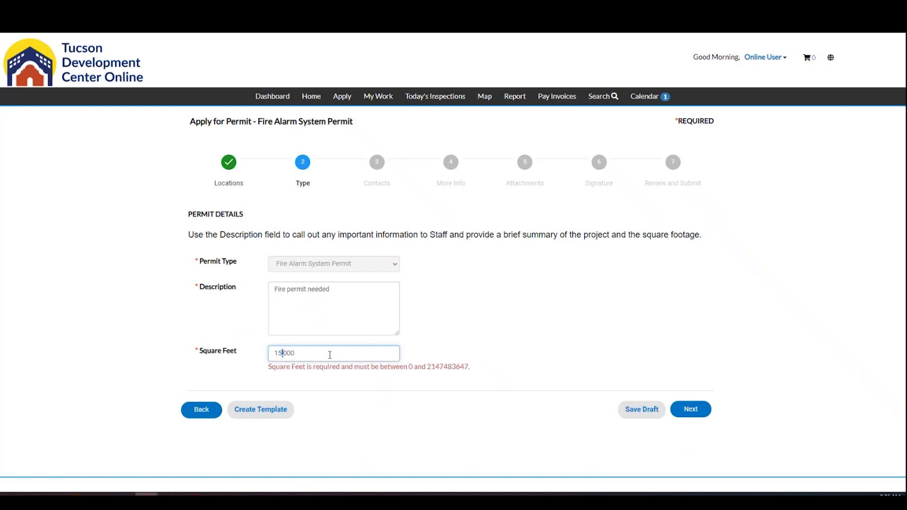
{"action": "left_click", "coordinate": [213, 370]}
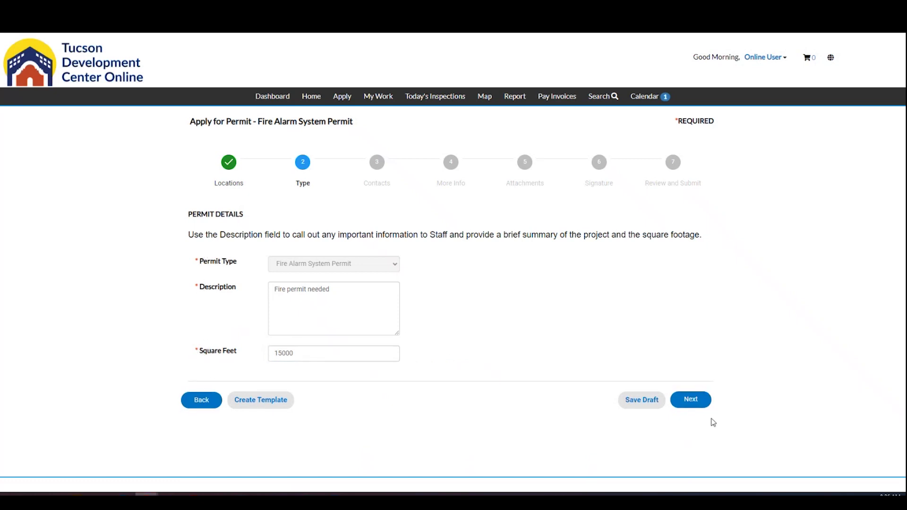
{"action": "left_click", "coordinate": [691, 400]}
Remove the second applicant contact from the application
{"action": "scroll", "coordinate": [594, 334], "scroll_direction": "down", "scroll_amount": 1}
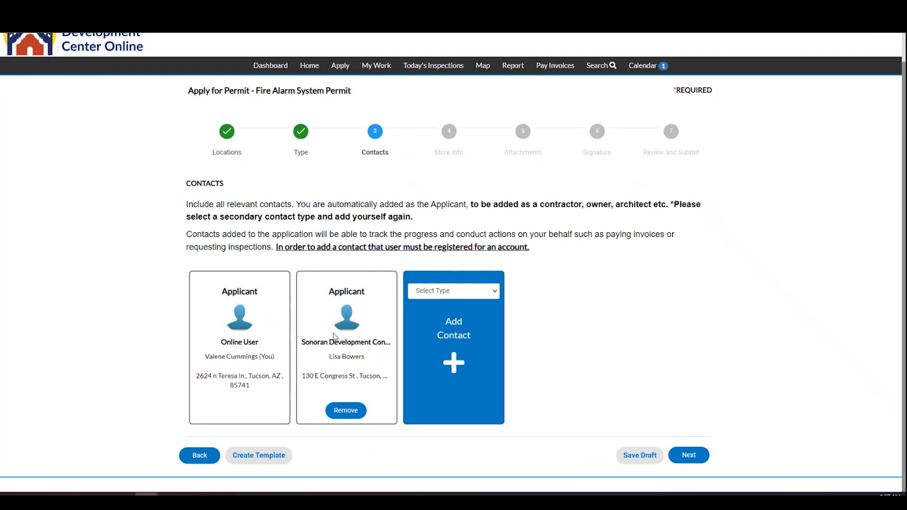
{"action": "left_click", "coordinate": [348, 411]}
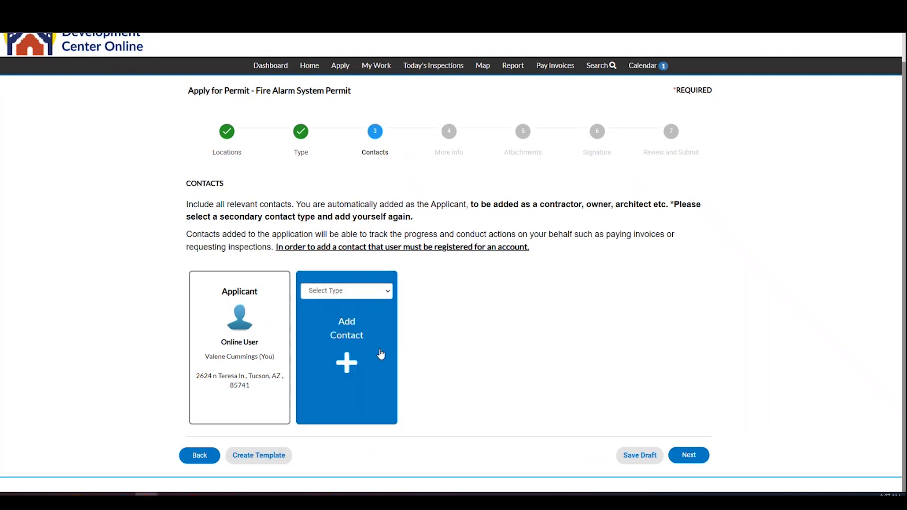
{"action": "left_click", "coordinate": [378, 291]}
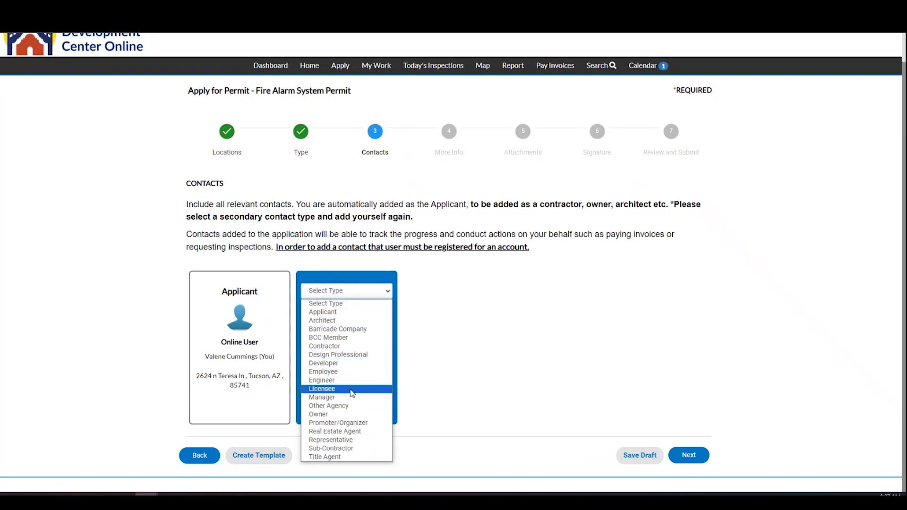
{"action": "key", "text": "Escape"}
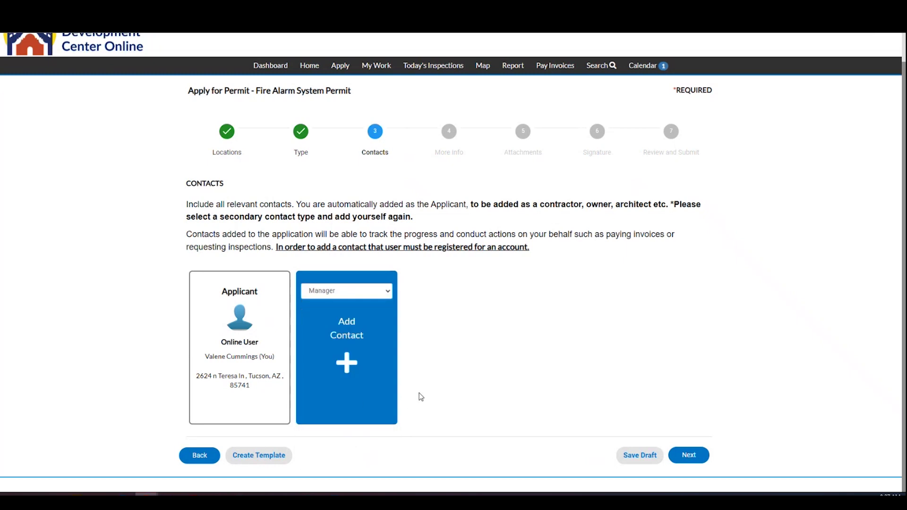
Add a Manager-role contact by searching a name and choosing the first result
{"action": "left_click", "coordinate": [348, 364]}
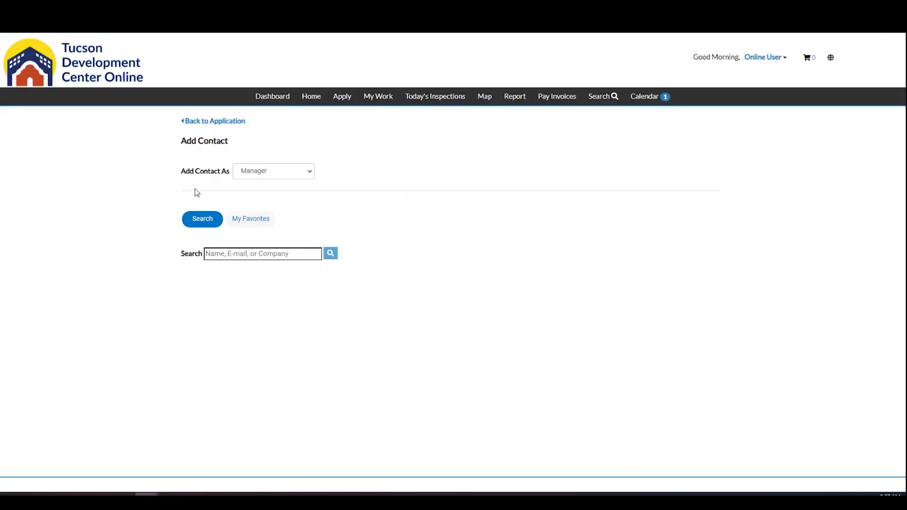
{"action": "left_click", "coordinate": [308, 172]}
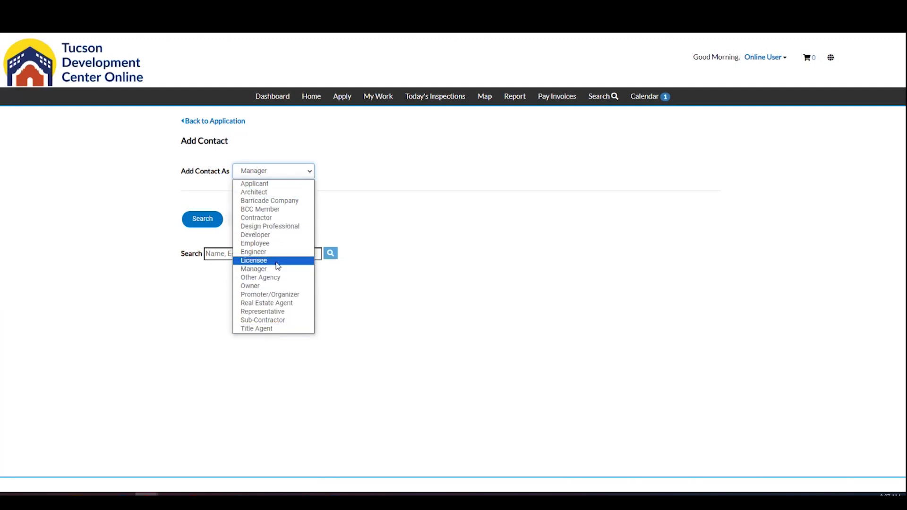
{"action": "left_click", "coordinate": [367, 205]}
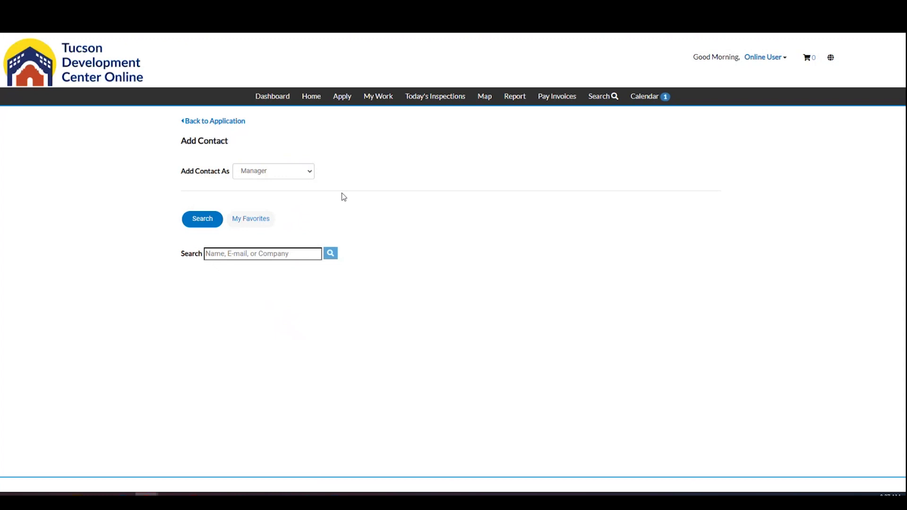
{"action": "left_click", "coordinate": [309, 173]}
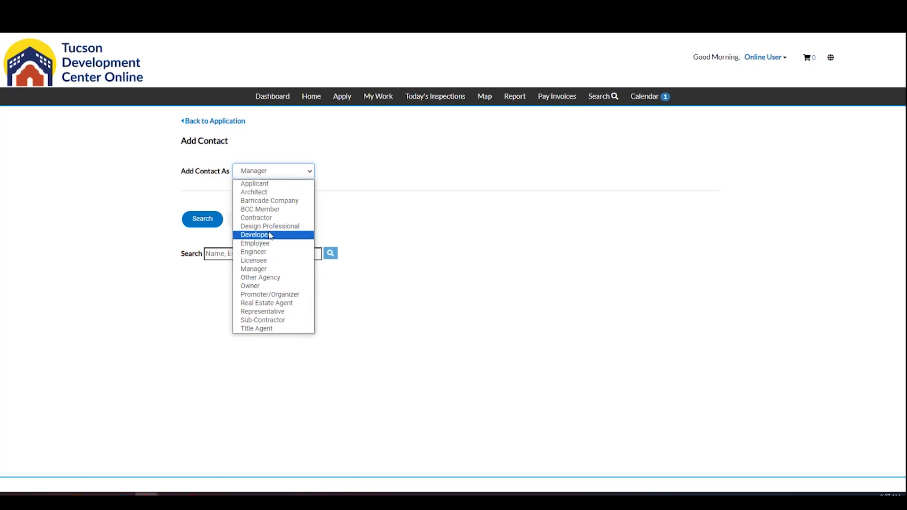
{"action": "left_click", "coordinate": [431, 295]}
{"action": "left_click", "coordinate": [256, 253]}
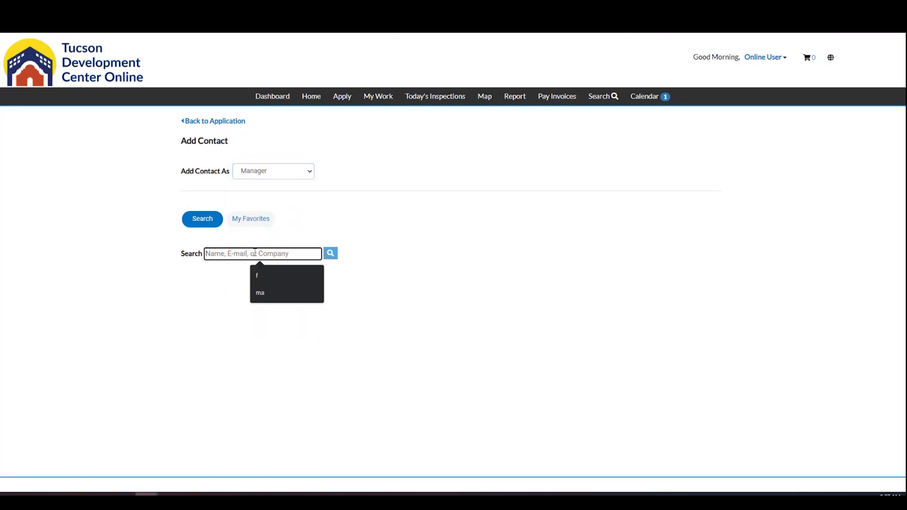
{"action": "type", "text": "frank"}
{"action": "key", "text": "Return"}
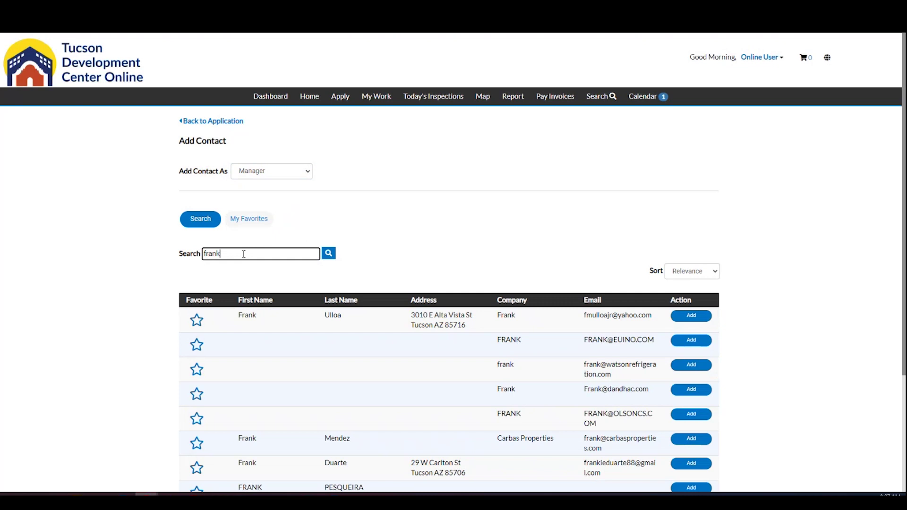
{"action": "left_click", "coordinate": [691, 316]}
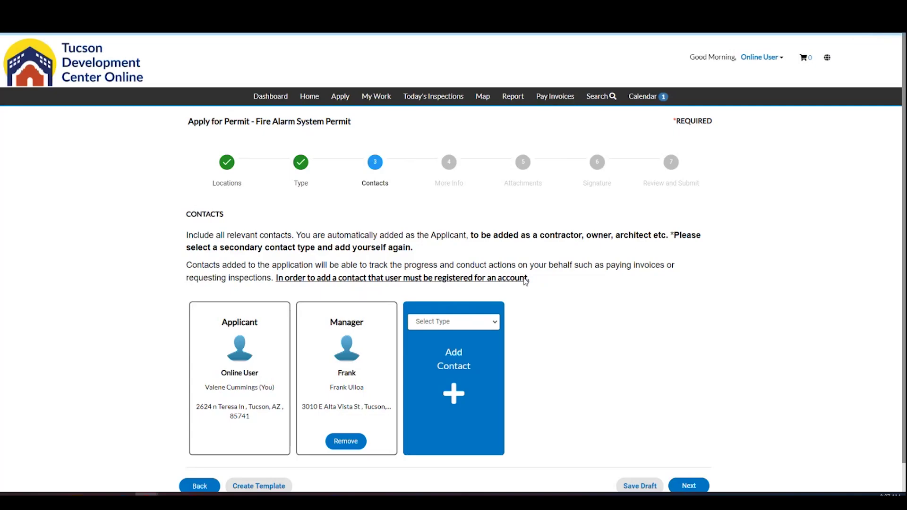
{"action": "scroll", "coordinate": [681, 359], "scroll_direction": "down", "scroll_amount": 1}
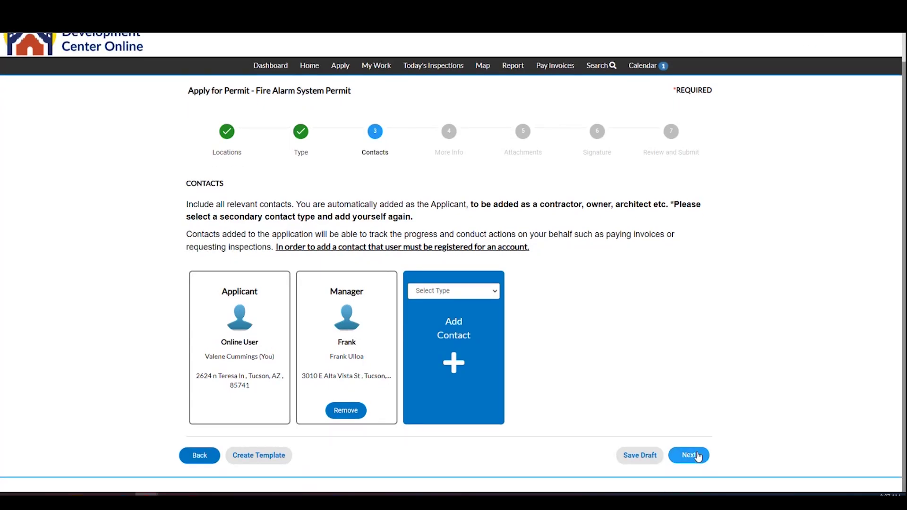
On More Info, tick Smoke Control and answer No to an associated open building permit
{"action": "left_click", "coordinate": [698, 456]}
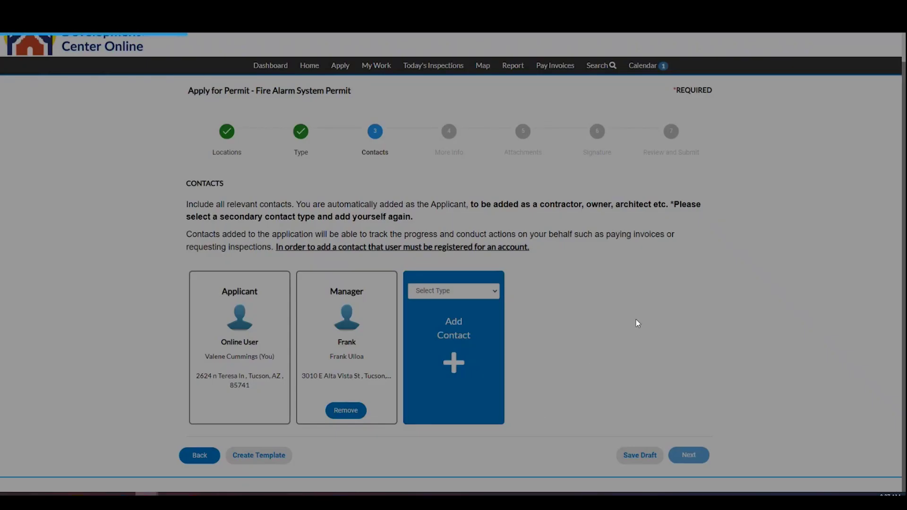
{"action": "scroll", "coordinate": [637, 321], "scroll_direction": "down", "scroll_amount": 3}
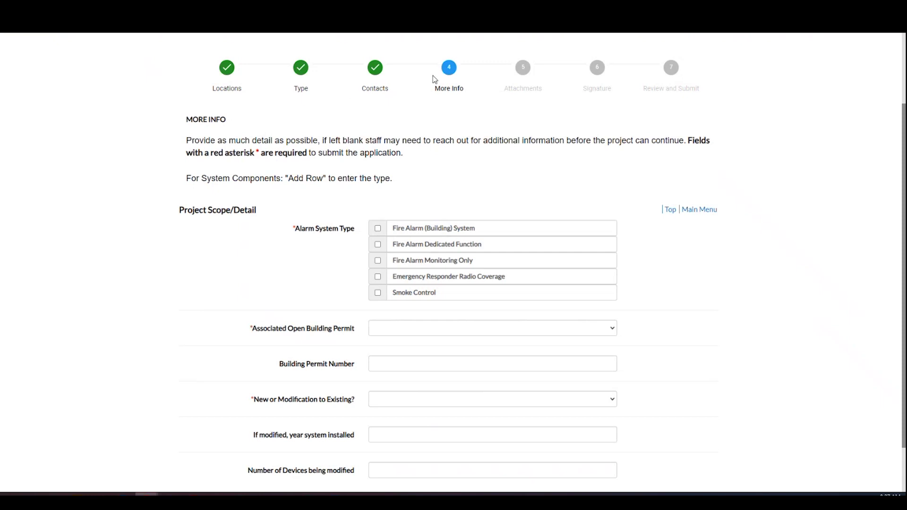
{"action": "scroll", "coordinate": [623, 271], "scroll_direction": "down", "scroll_amount": 1}
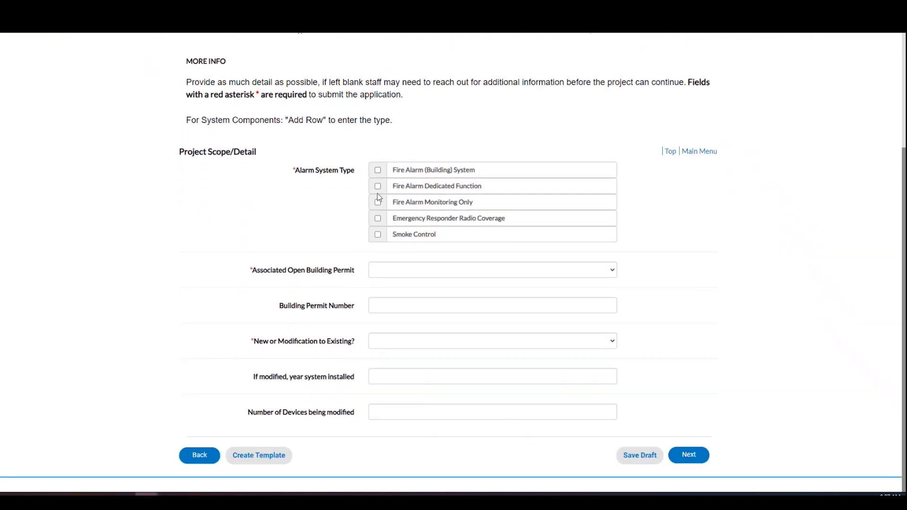
{"action": "left_click", "coordinate": [378, 234]}
{"action": "left_click", "coordinate": [402, 274]}
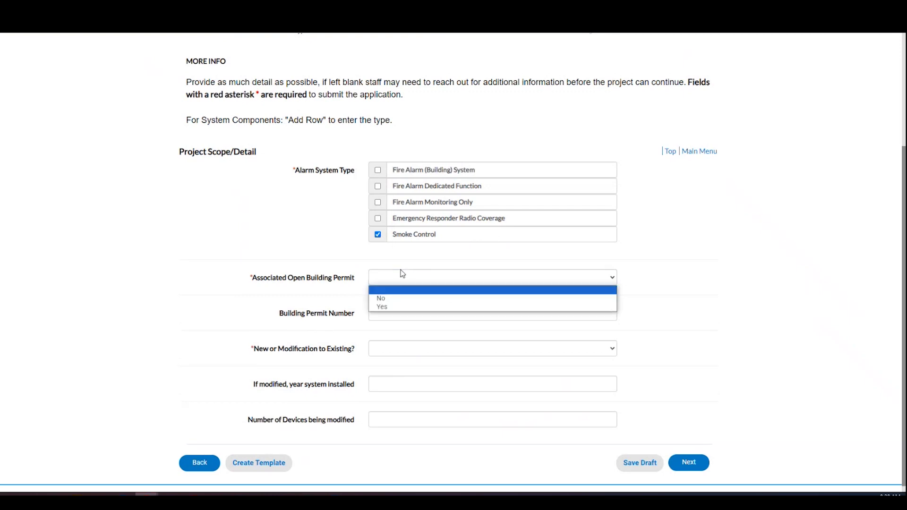
{"action": "left_click", "coordinate": [393, 302]}
Set New or Modification to Modification and proceed to Attachments
{"action": "scroll", "coordinate": [502, 344], "scroll_direction": "down", "scroll_amount": 1}
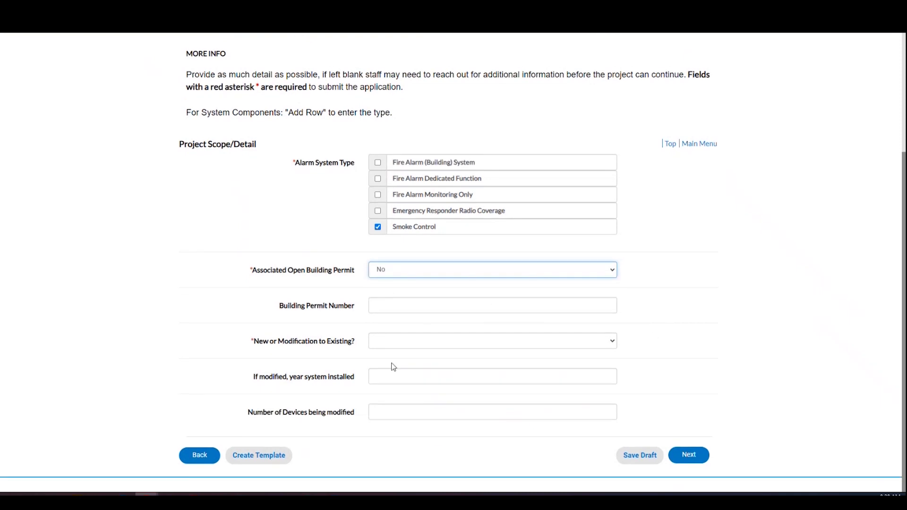
{"action": "left_click", "coordinate": [384, 306]}
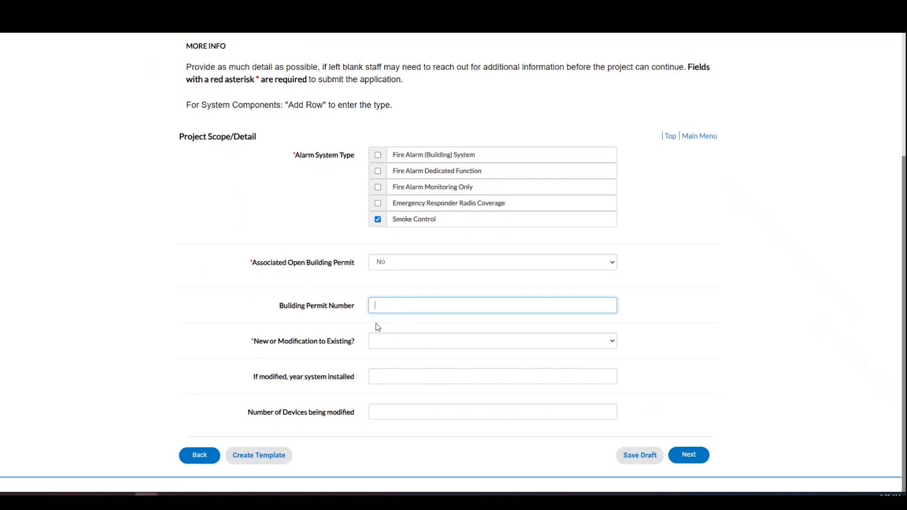
{"action": "left_click", "coordinate": [426, 347]}
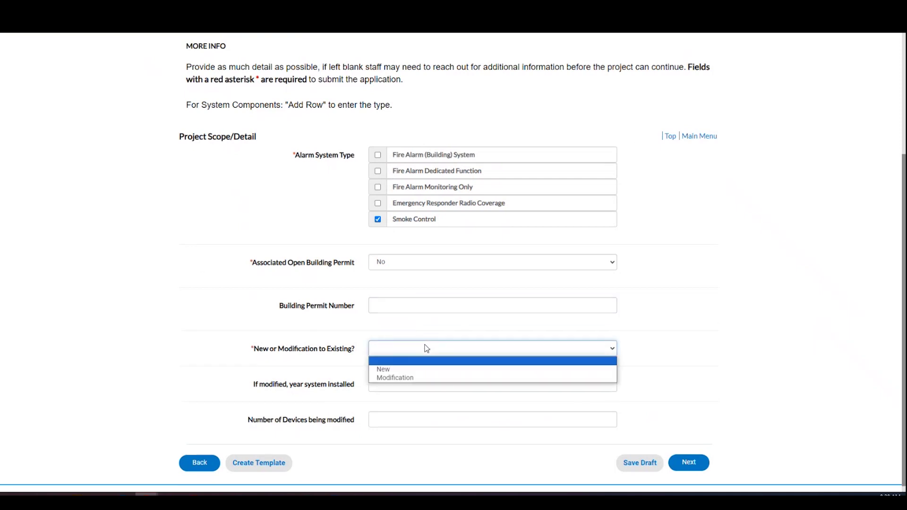
{"action": "left_click", "coordinate": [404, 379]}
{"action": "scroll", "coordinate": [685, 367], "scroll_direction": "down", "scroll_amount": 1}
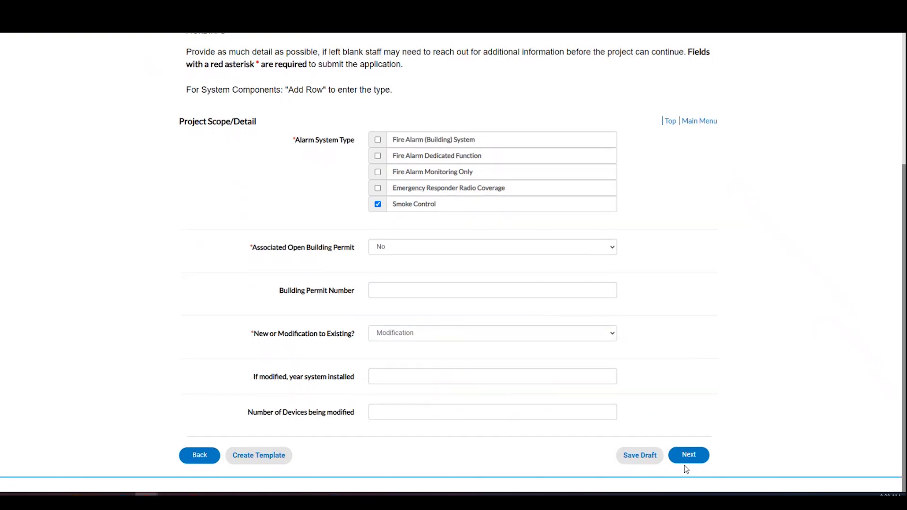
{"action": "left_click", "coordinate": [689, 456]}
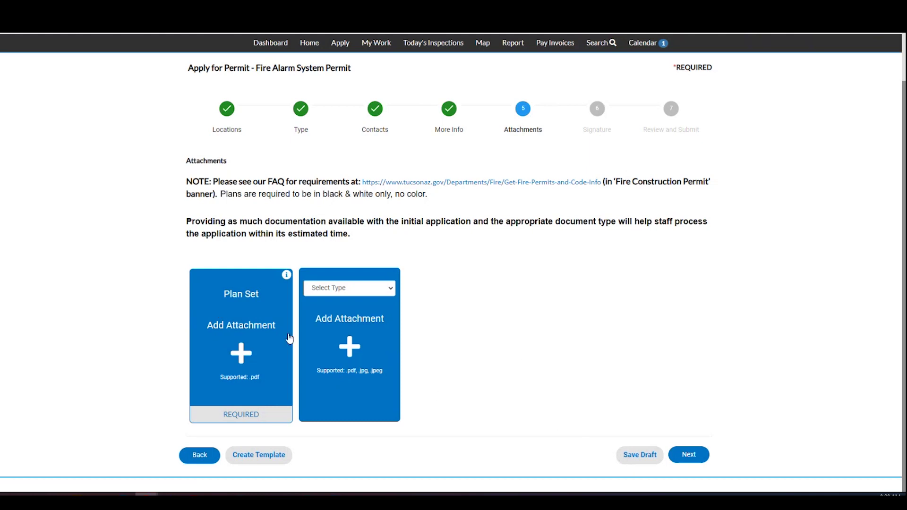
Save the Fire Alarm System Permit as a draft, dismiss the Success message, and return to the Dashboard
{"action": "left_click", "coordinate": [641, 456]}
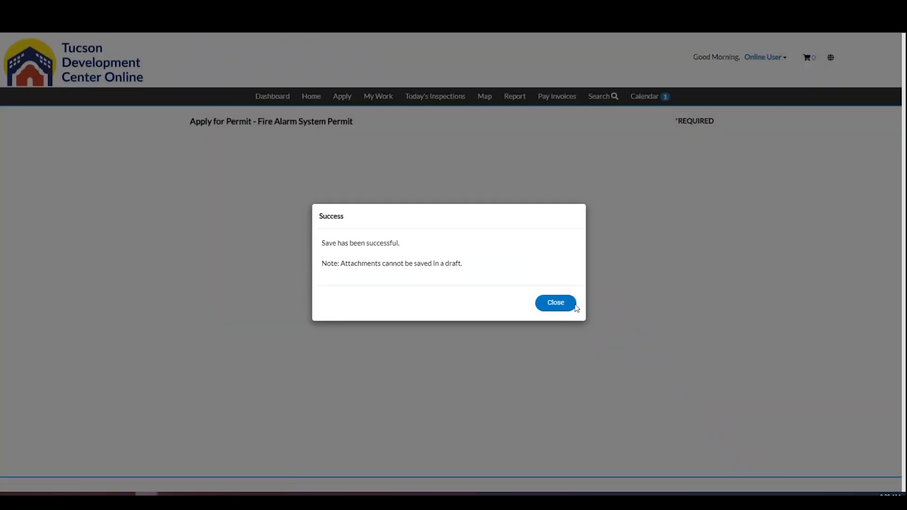
{"action": "left_click", "coordinate": [557, 302]}
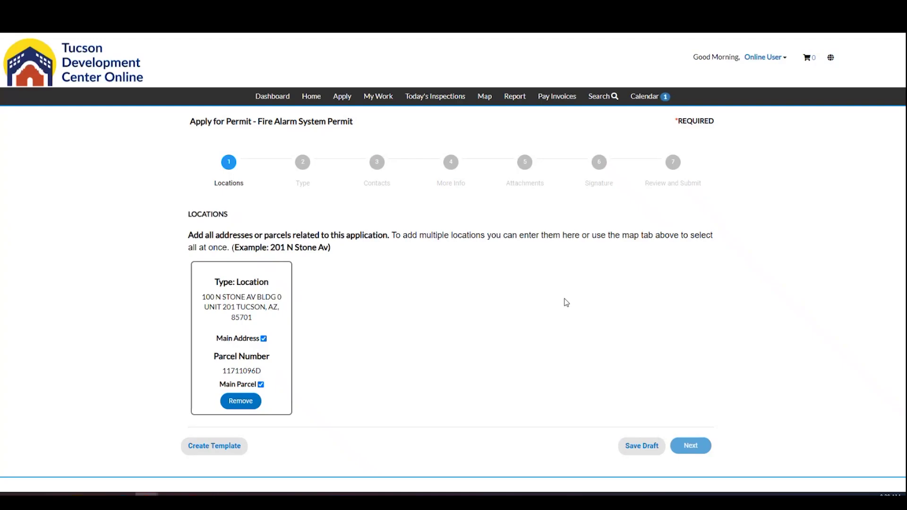
{"action": "left_click", "coordinate": [284, 97]}
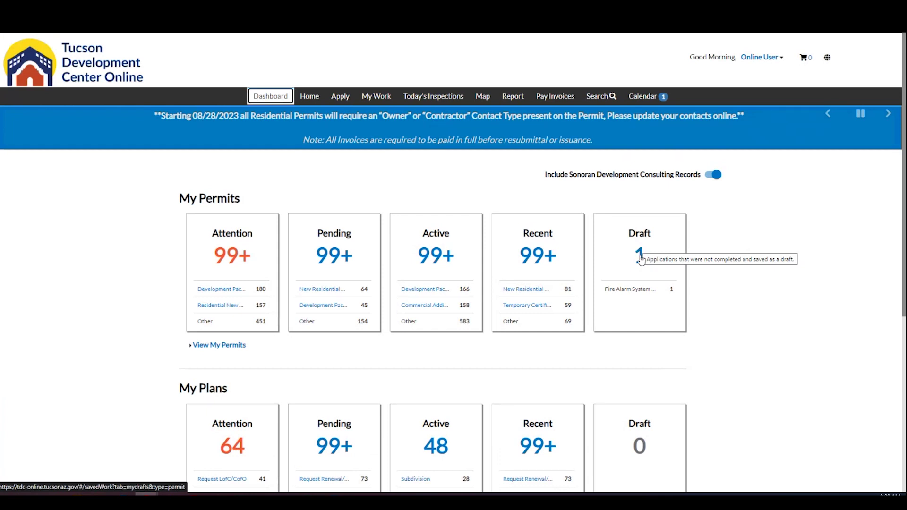
Open the dashboard's Draft list and view the account's personal information
{"action": "left_click", "coordinate": [640, 257]}
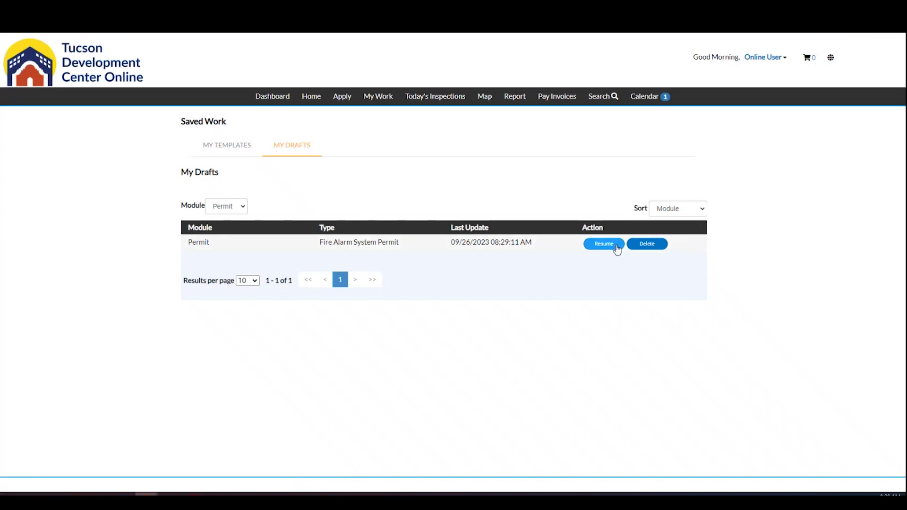
{"action": "left_click", "coordinate": [782, 62]}
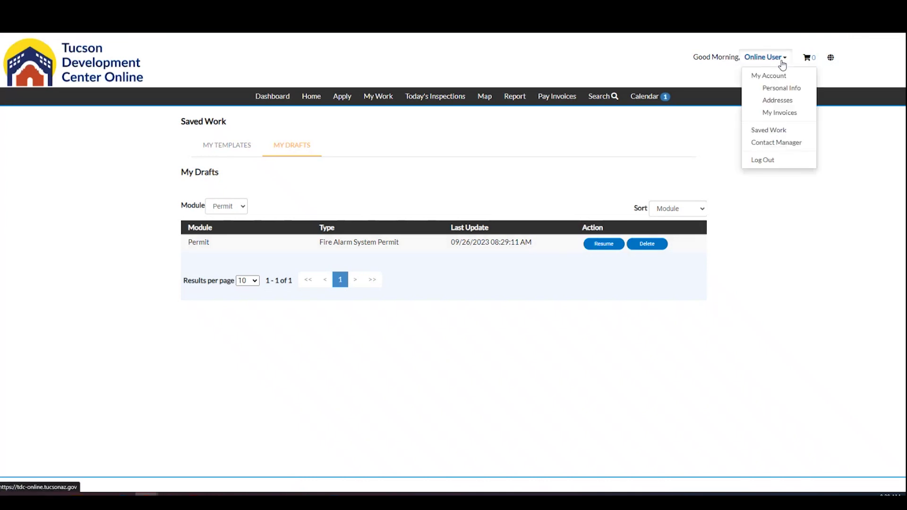
{"action": "left_click", "coordinate": [778, 90]}
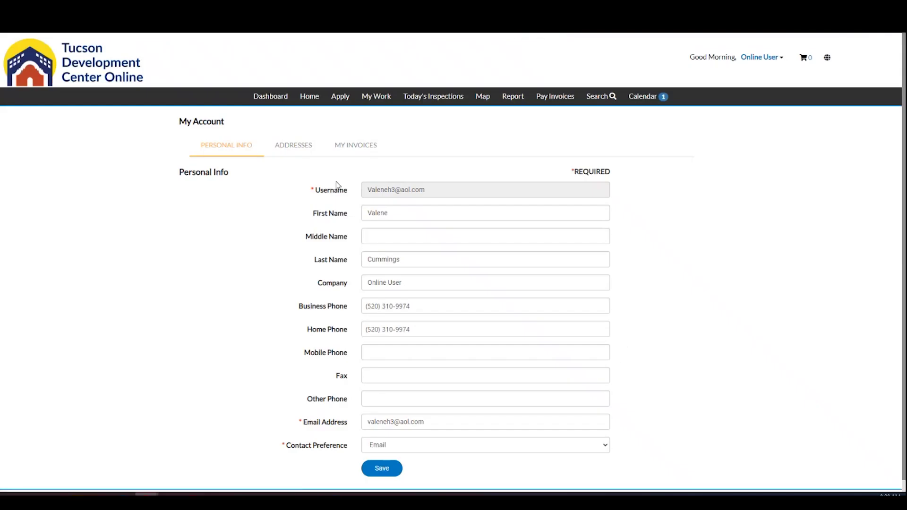
Resume the Fire Alarm System Permit draft from Saved Work > My Drafts
{"action": "left_click", "coordinate": [769, 65]}
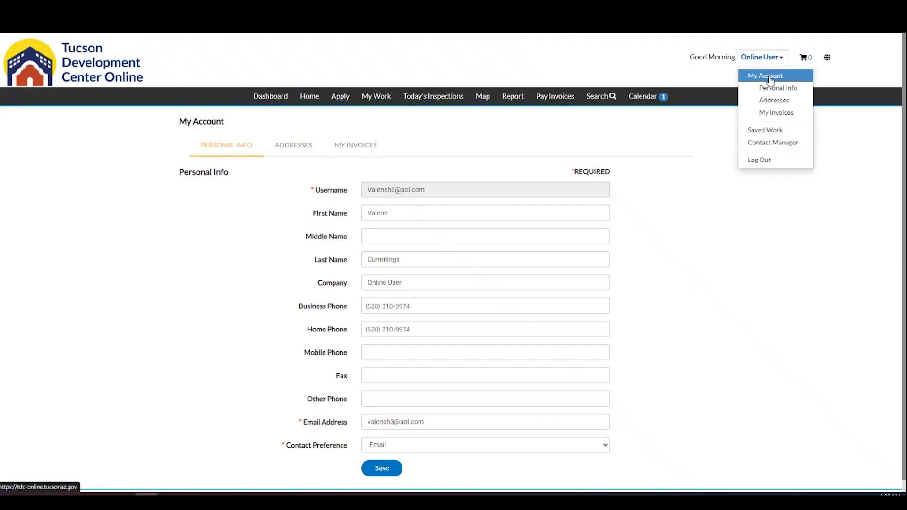
{"action": "left_click", "coordinate": [771, 130]}
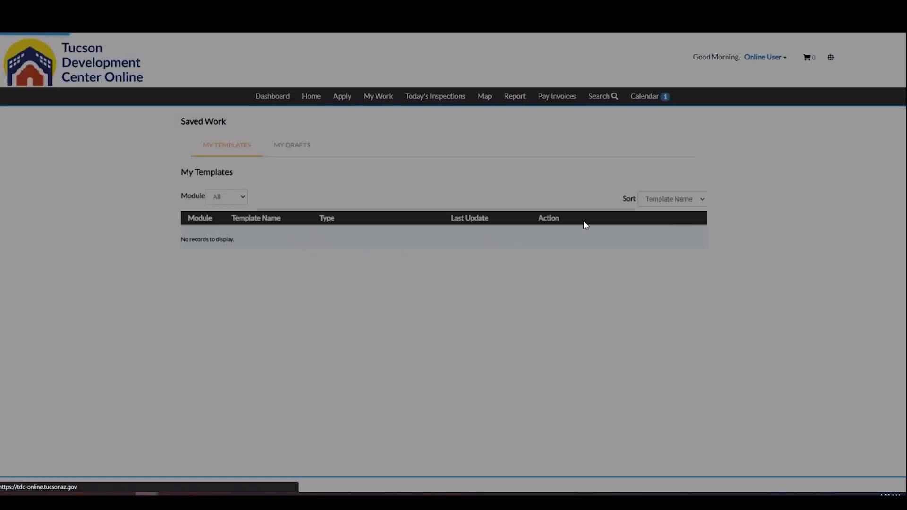
{"action": "left_click", "coordinate": [277, 147]}
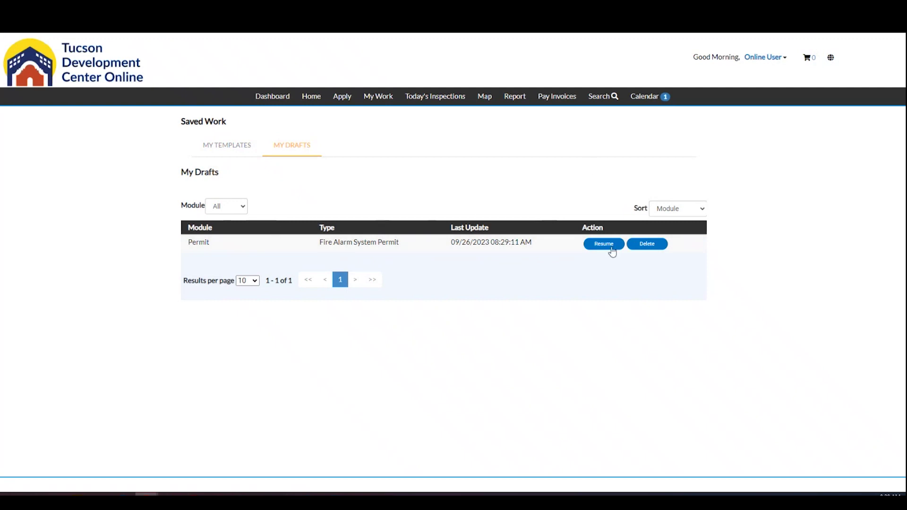
{"action": "left_click", "coordinate": [595, 246]}
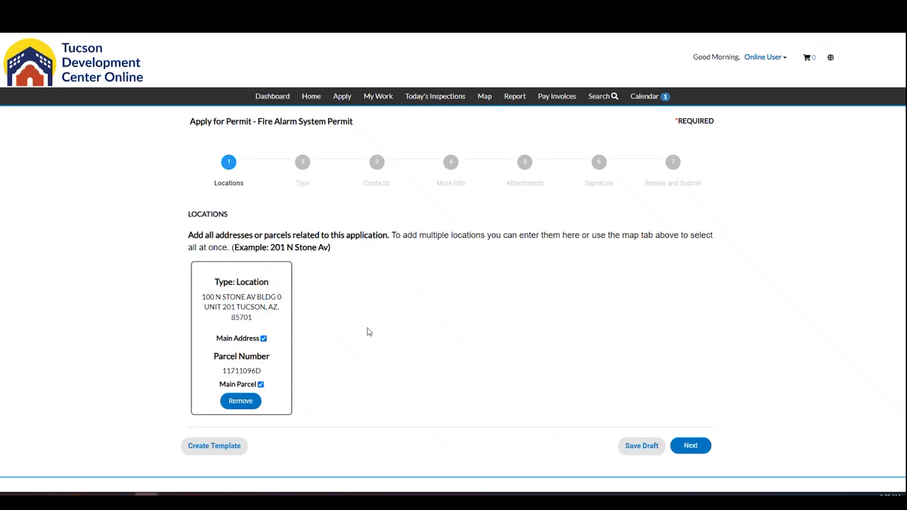
Advance the resumed permit past Type, Contacts and More Info to the Attachments step
{"action": "left_click", "coordinate": [694, 446]}
{"action": "left_click", "coordinate": [687, 401]}
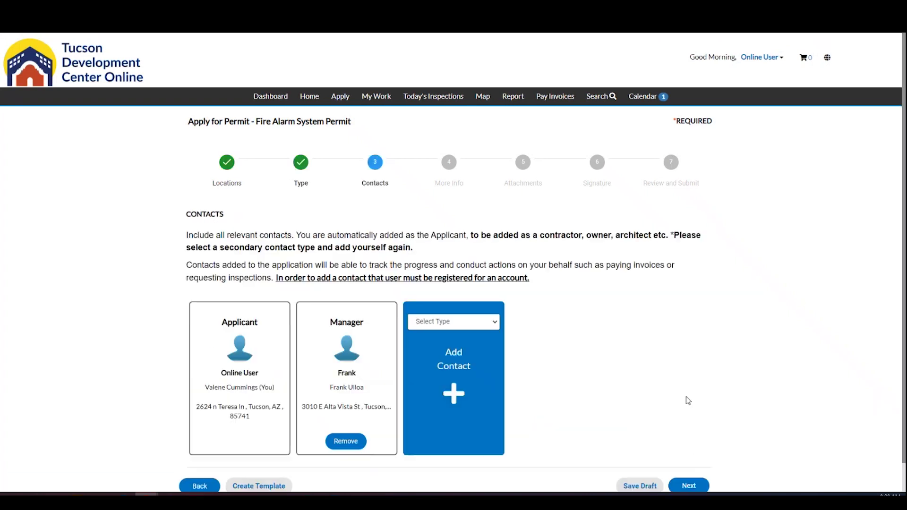
{"action": "scroll", "coordinate": [684, 397], "scroll_direction": "down", "scroll_amount": 1}
{"action": "left_click", "coordinate": [694, 456]}
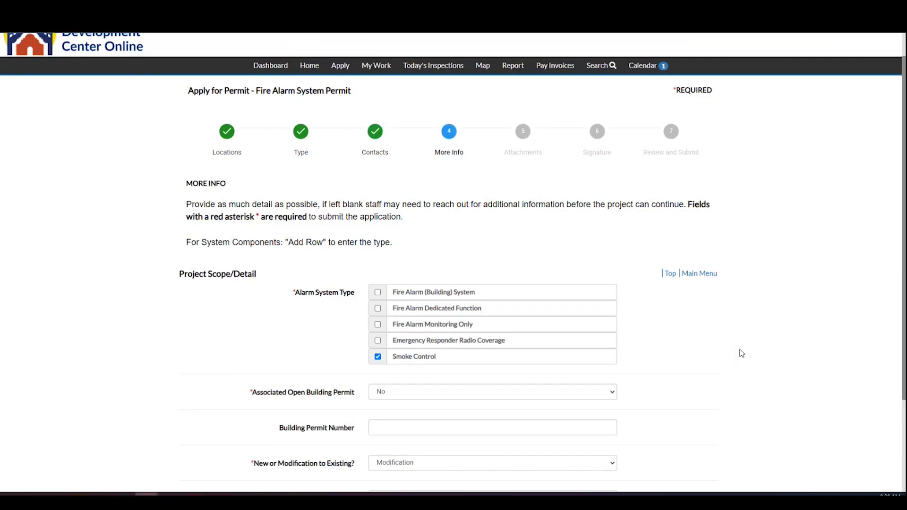
{"action": "scroll", "coordinate": [690, 359], "scroll_direction": "down", "scroll_amount": 3}
{"action": "left_click", "coordinate": [688, 456]}
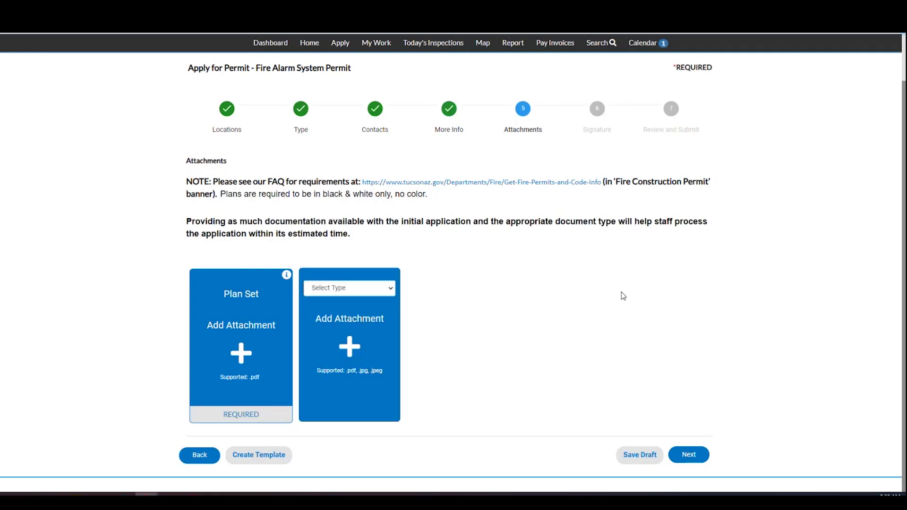
Attach Inspection steps order.pdf as the Plan Set
{"action": "left_click", "coordinate": [243, 363]}
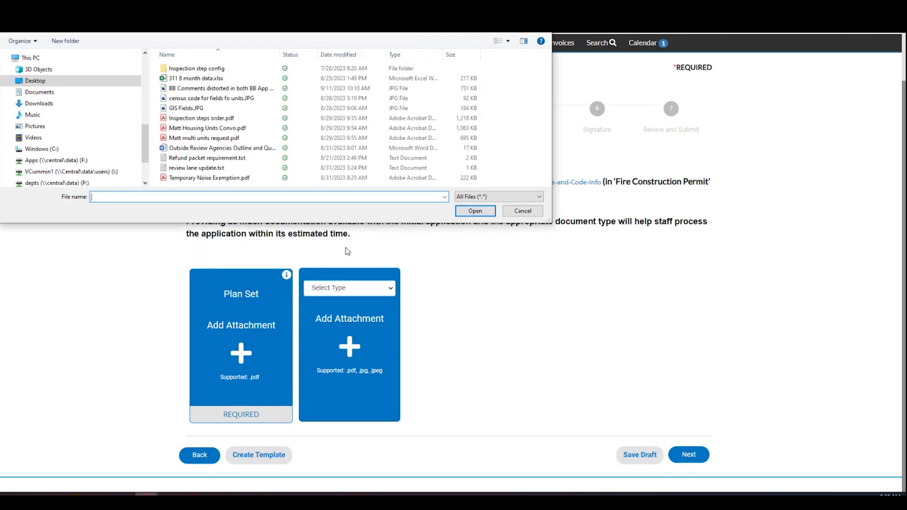
{"action": "left_click", "coordinate": [222, 118]}
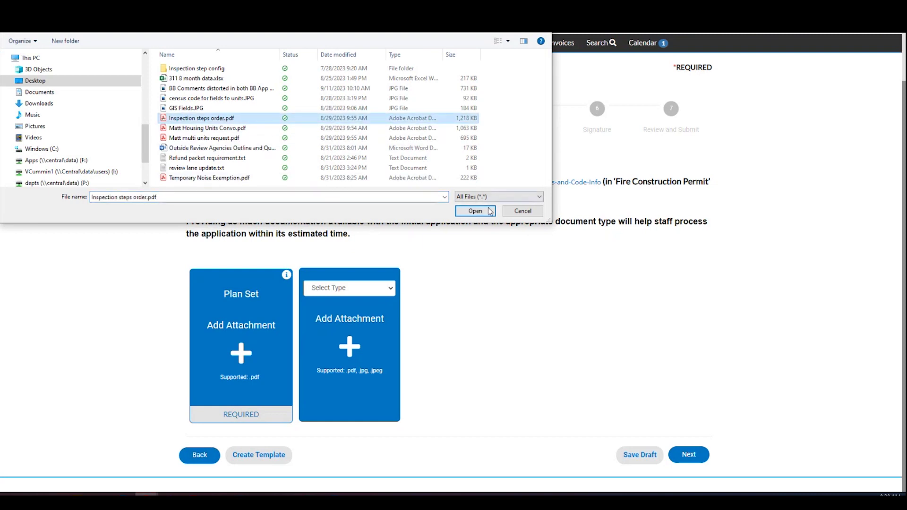
{"action": "left_click", "coordinate": [490, 210]}
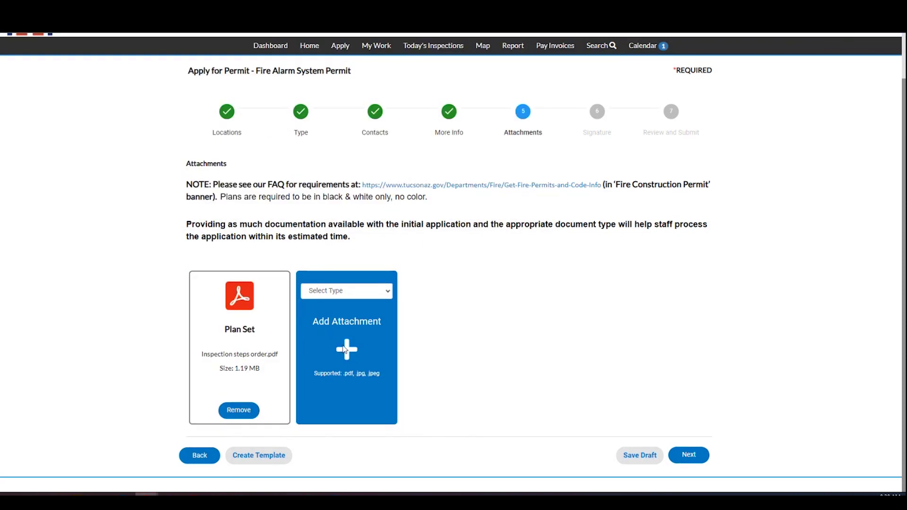
Attach Matt Housing Units Convo.pdf as Specification Sheets and continue to the Signature step
{"action": "left_click", "coordinate": [388, 295]}
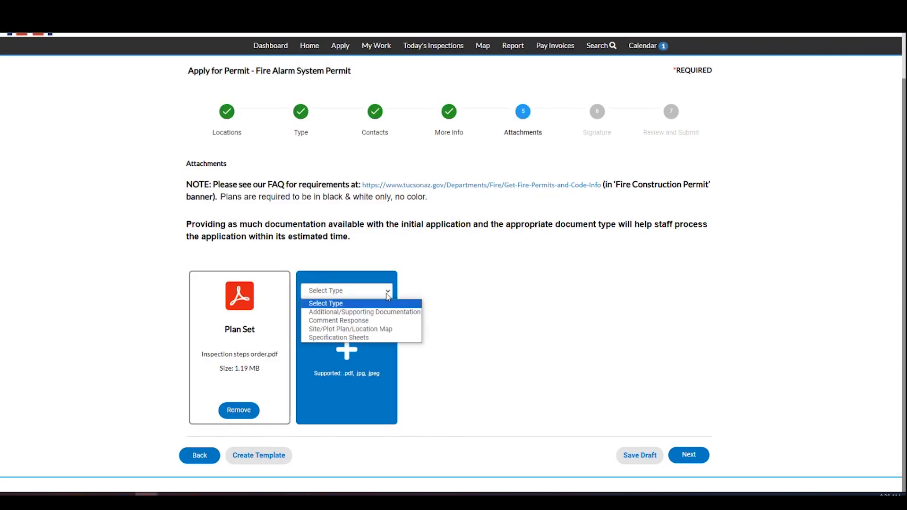
{"action": "left_click", "coordinate": [362, 338]}
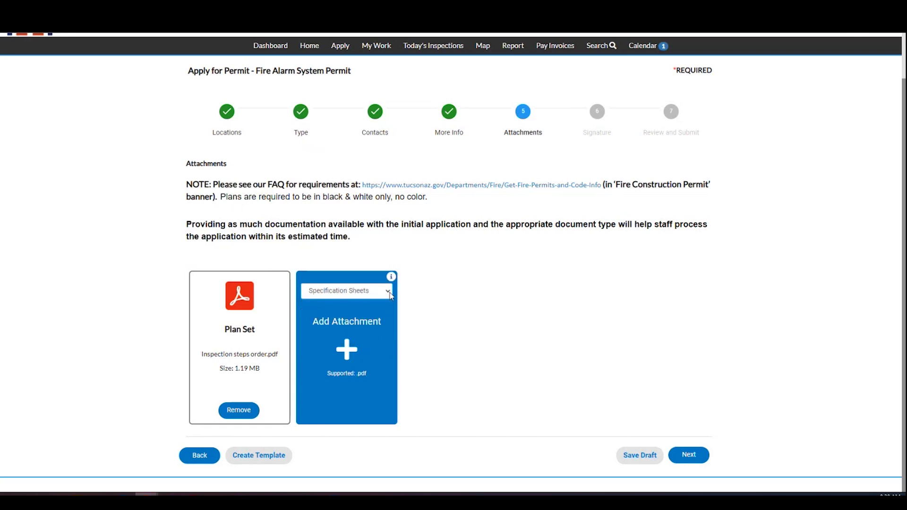
{"action": "left_click", "coordinate": [343, 367]}
{"action": "left_click", "coordinate": [208, 128]}
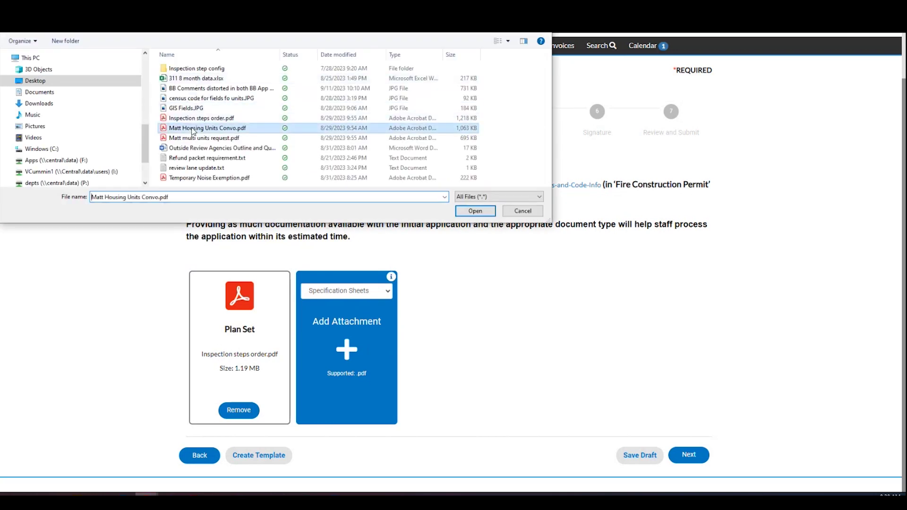
{"action": "left_click", "coordinate": [475, 211]}
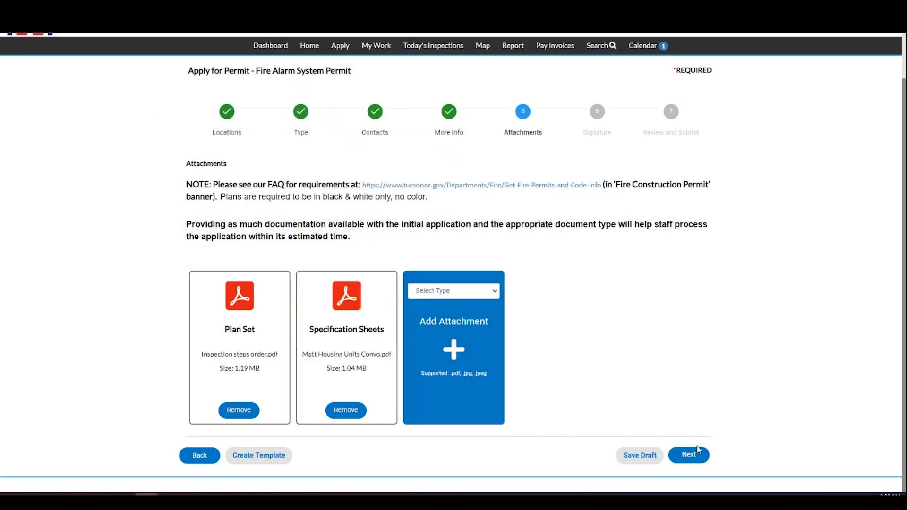
{"action": "left_click", "coordinate": [692, 458]}
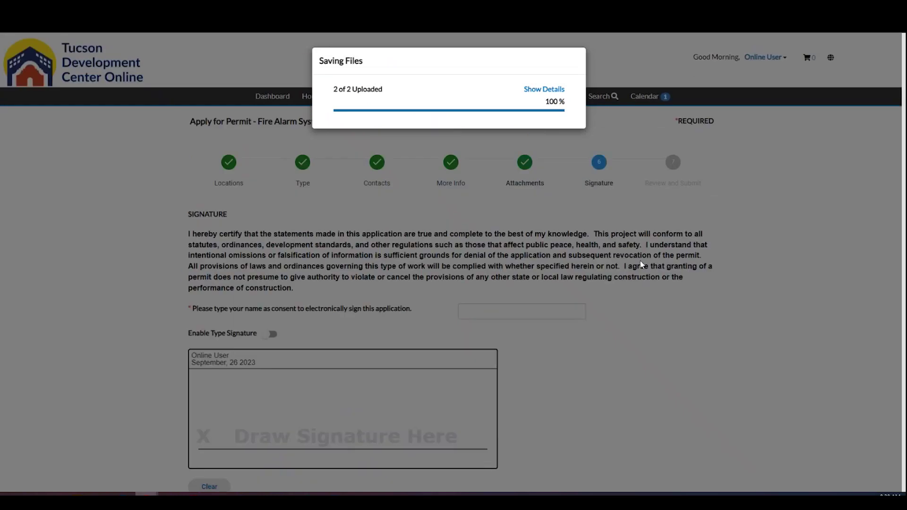
Enter the consent name and a typed signature with Enable Type Signature on, then go to My Work
{"action": "scroll", "coordinate": [651, 305], "scroll_direction": "down", "scroll_amount": 2}
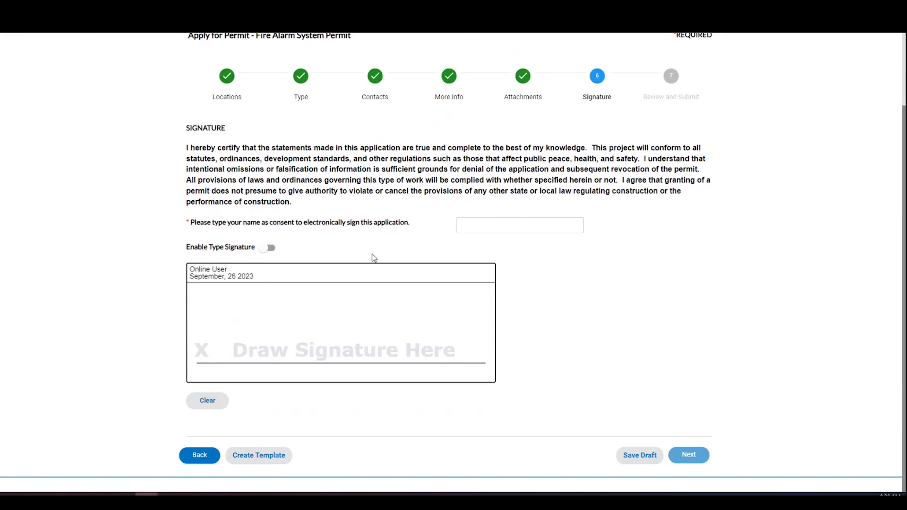
{"action": "left_click", "coordinate": [498, 226]}
{"action": "type", "text": "v"}
{"action": "left_click", "coordinate": [268, 249]}
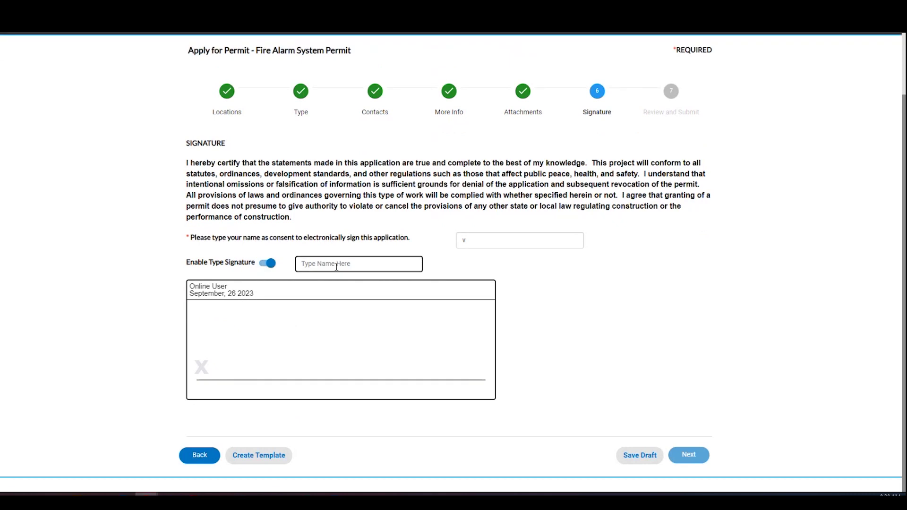
{"action": "type", "text": "v"}
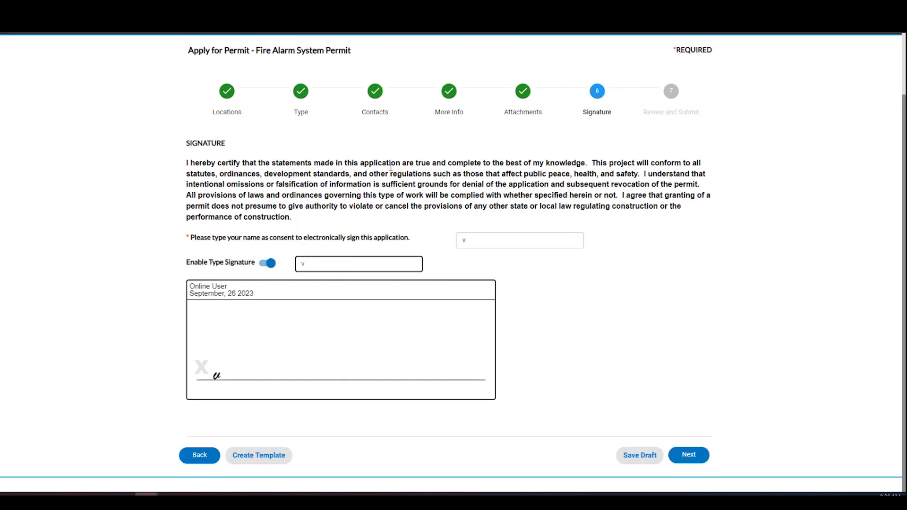
{"action": "left_click_drag", "start_coordinate": [361, 188], "coordinate": [683, 187]}
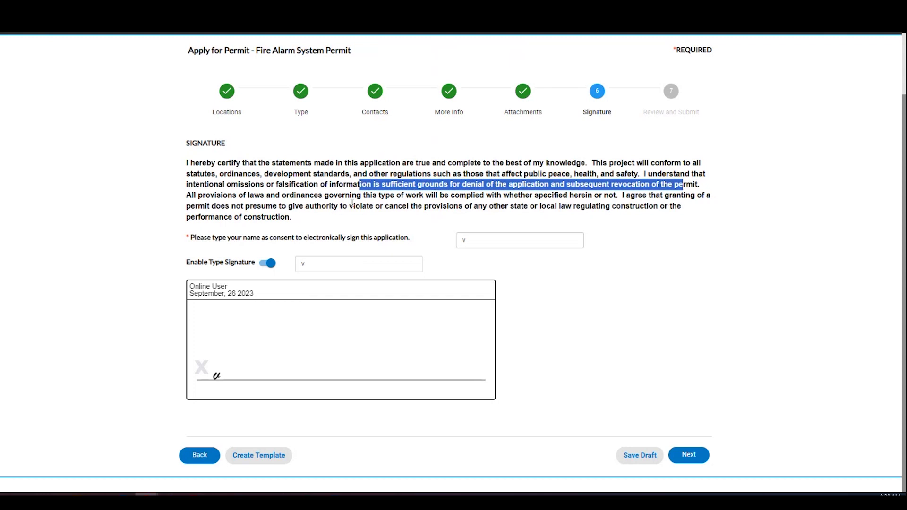
{"action": "left_click", "coordinate": [352, 204]}
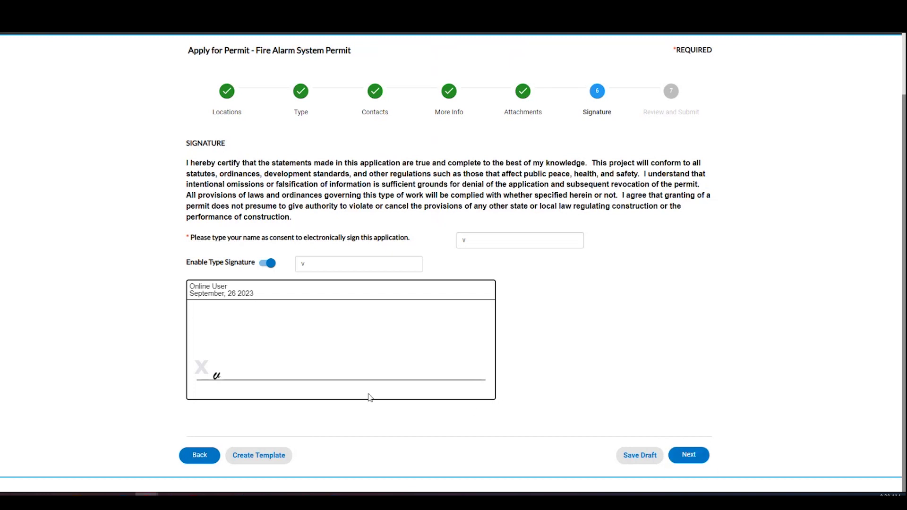
{"action": "scroll", "coordinate": [481, 349], "scroll_direction": "up", "scroll_amount": 2}
{"action": "left_click", "coordinate": [376, 97]}
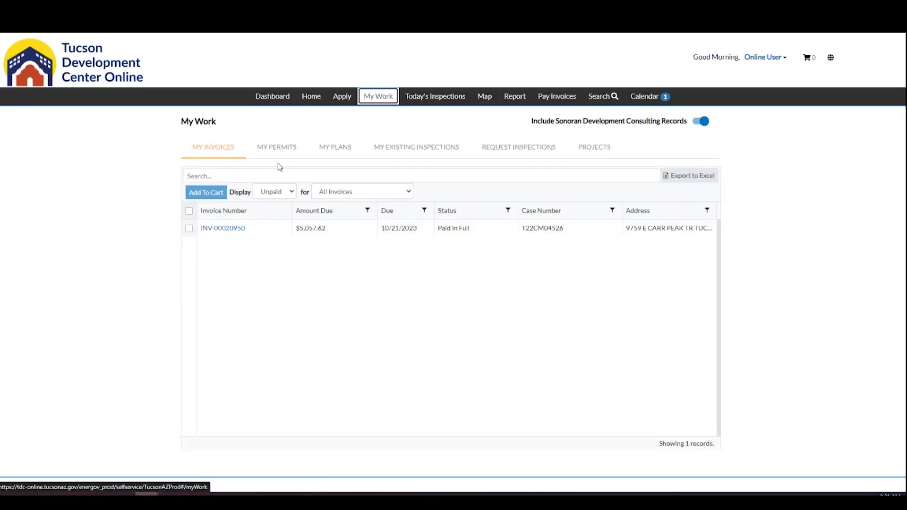
Open the first permit under My Permits and review its Residential Addition/Alteration Permit details
{"action": "left_click", "coordinate": [277, 151]}
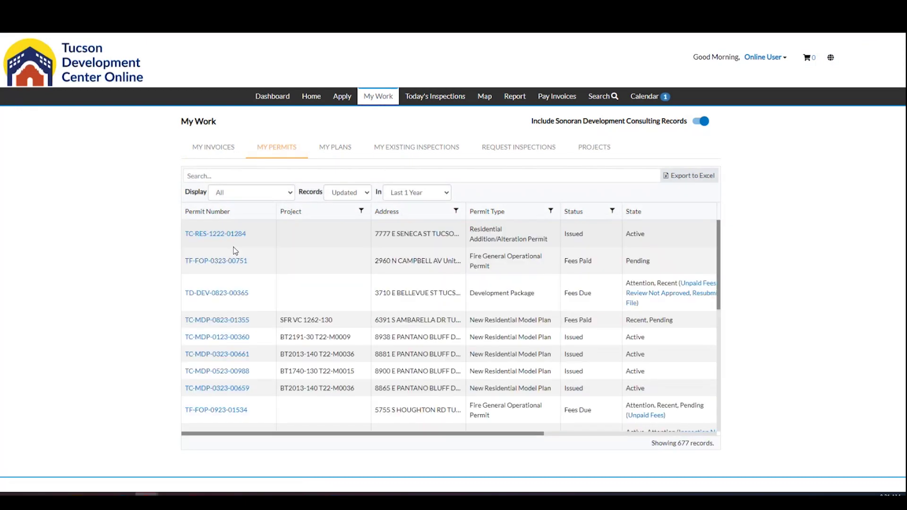
{"action": "left_click", "coordinate": [221, 235]}
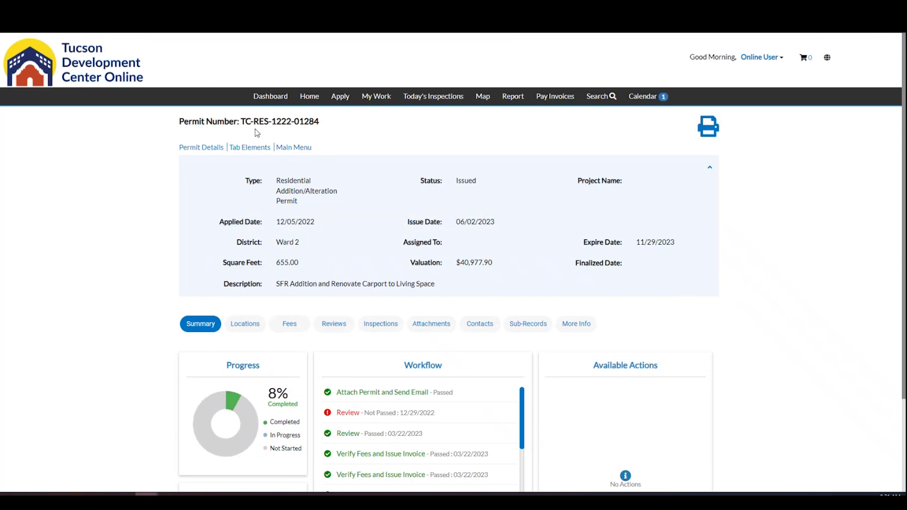
{"action": "left_click_drag", "start_coordinate": [327, 125], "coordinate": [243, 117]}
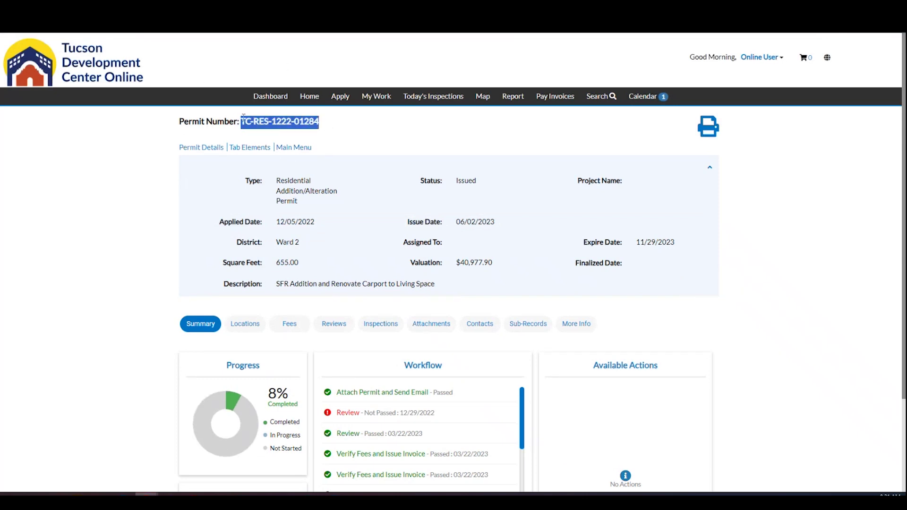
{"action": "scroll", "coordinate": [428, 311], "scroll_direction": "down", "scroll_amount": 2}
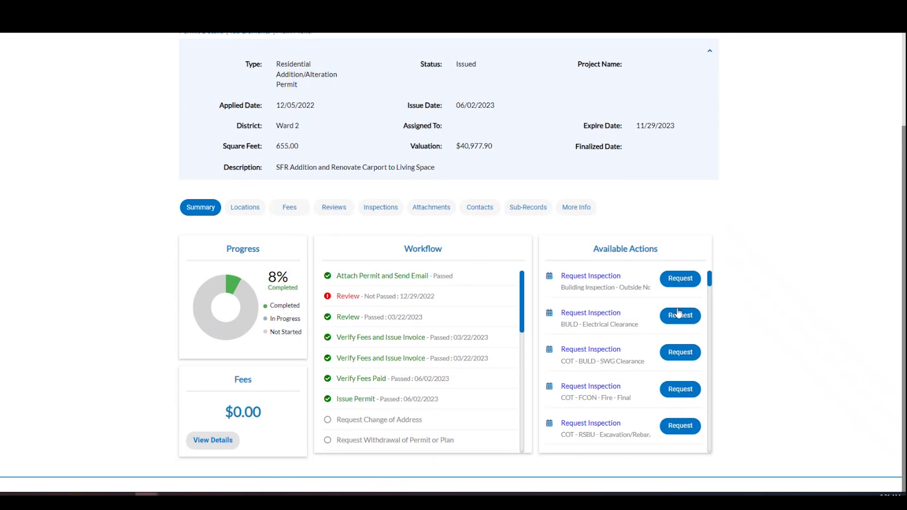
{"action": "scroll", "coordinate": [774, 299], "scroll_direction": "up", "scroll_amount": 3}
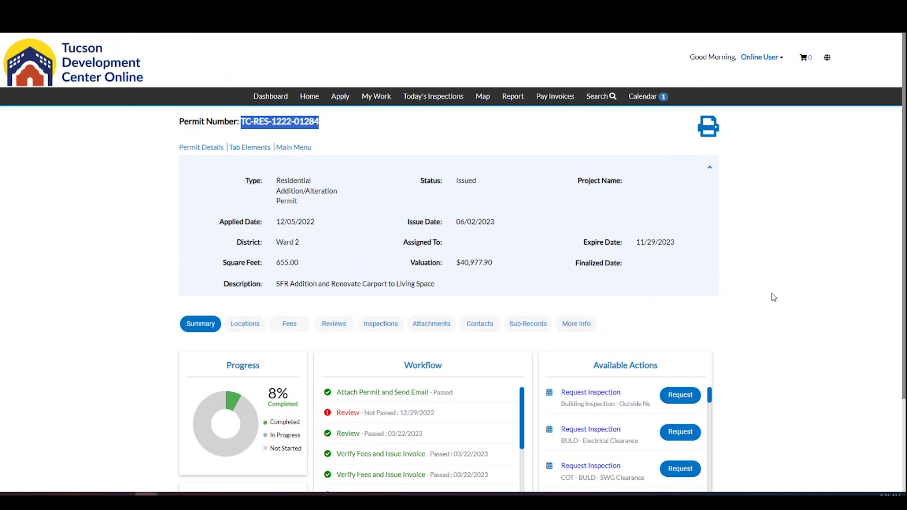
Open the Calendar and filter out Holidays Closed, Public Meetings and Public Hearings events
{"action": "left_click", "coordinate": [646, 102]}
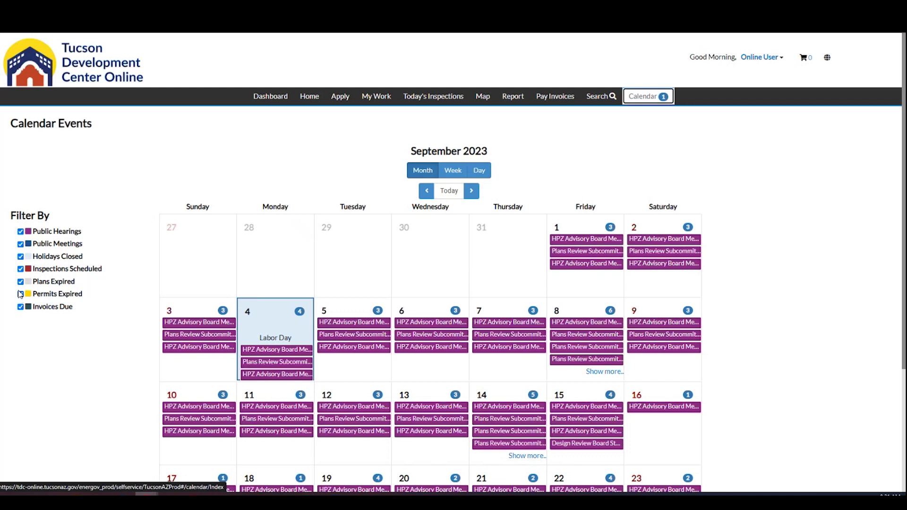
{"action": "left_click", "coordinate": [20, 257]}
{"action": "left_click", "coordinate": [20, 244]}
{"action": "left_click", "coordinate": [21, 232]}
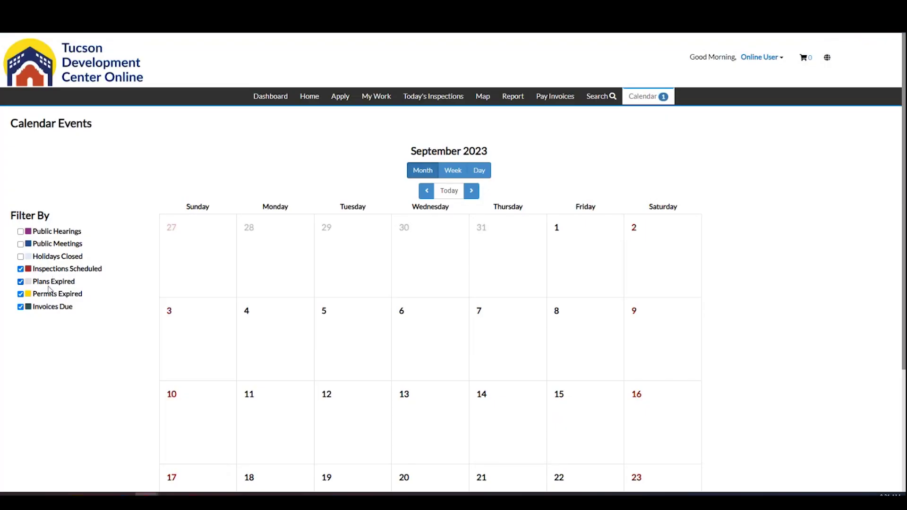
{"action": "scroll", "coordinate": [661, 307], "scroll_direction": "down", "scroll_amount": 2}
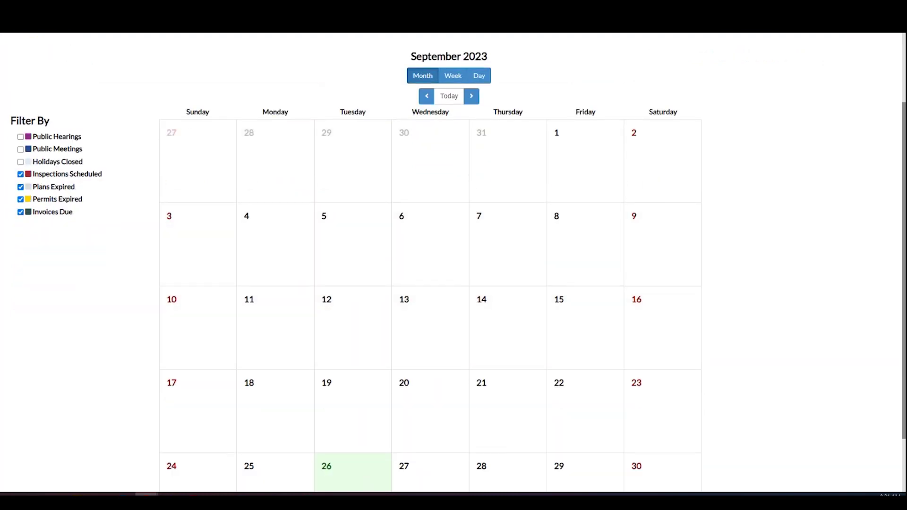
{"action": "scroll", "coordinate": [327, 421], "scroll_direction": "down", "scroll_amount": 2}
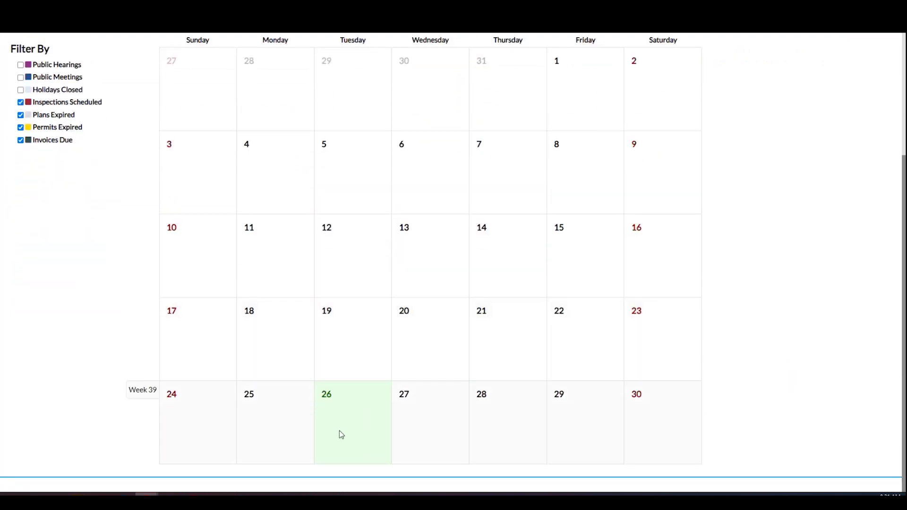
{"action": "scroll", "coordinate": [342, 421], "scroll_direction": "up", "scroll_amount": 1}
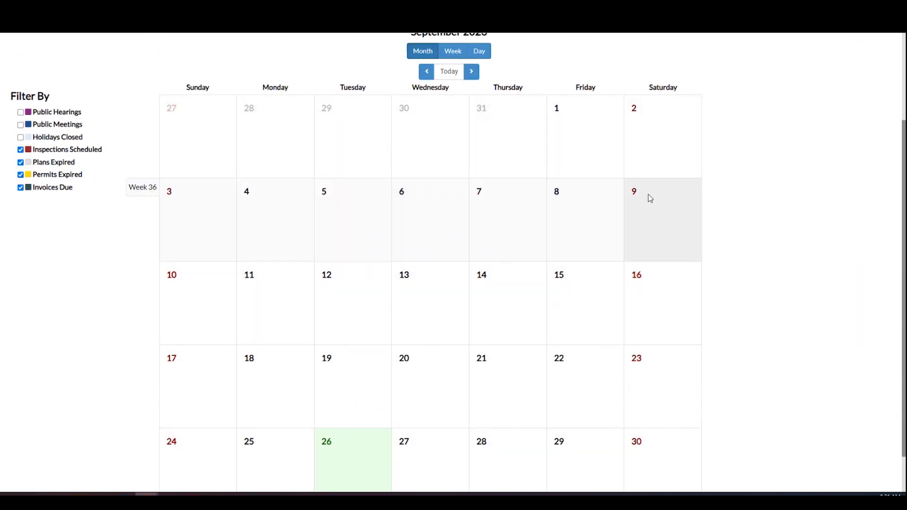
{"action": "scroll", "coordinate": [169, 250], "scroll_direction": "up", "scroll_amount": 2}
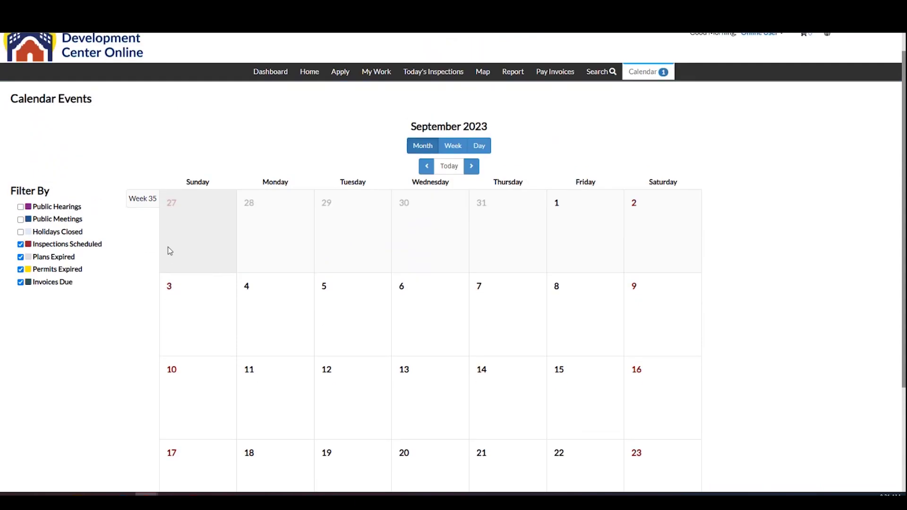